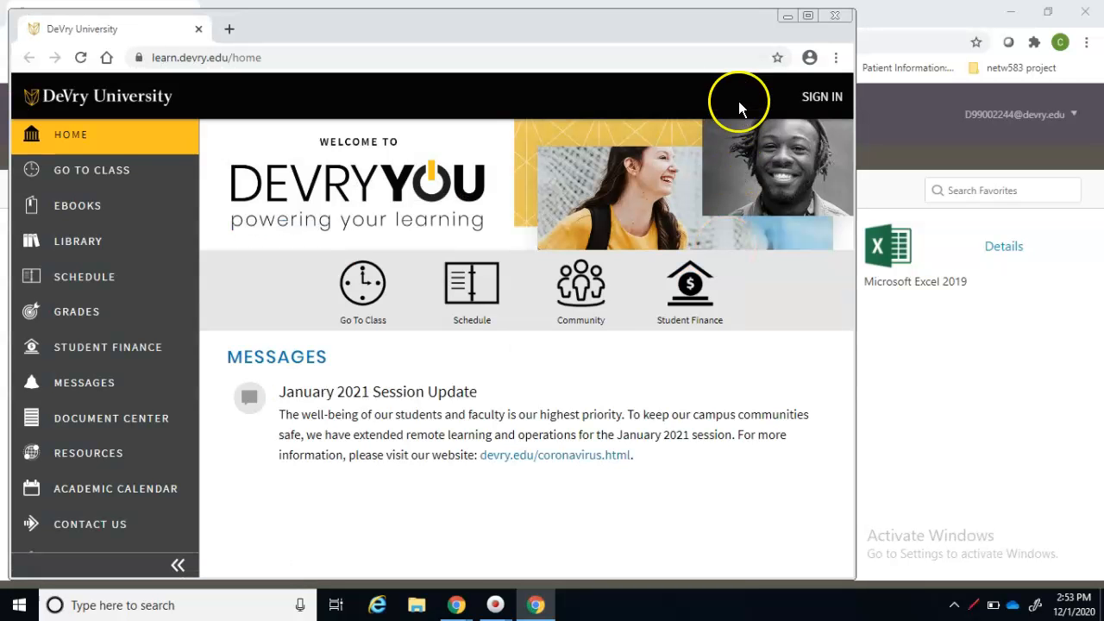
Maximize the browser window showing the DeVry University portal home page
click(807, 15)
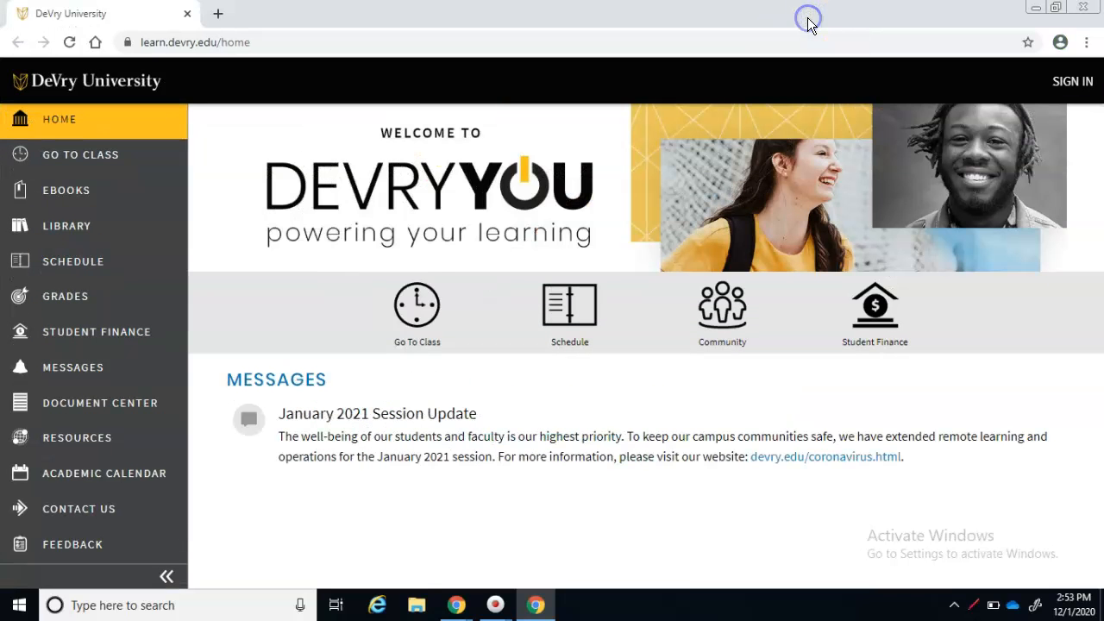
Choose Go To Class and sign in with the student ID and account password
click(431, 310)
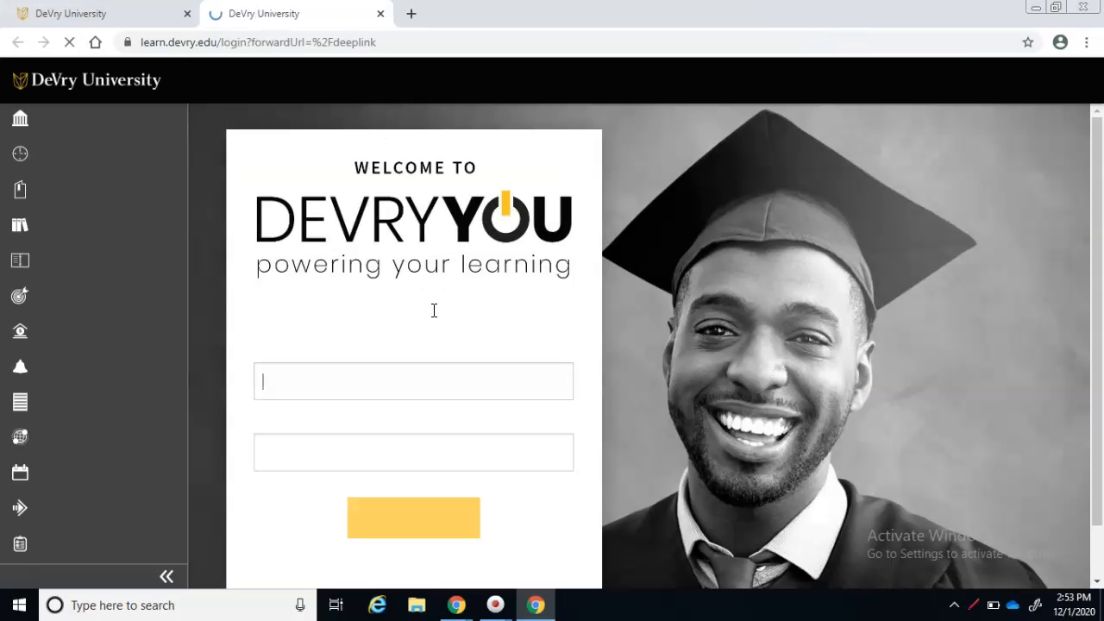
click(382, 385)
text(d9)
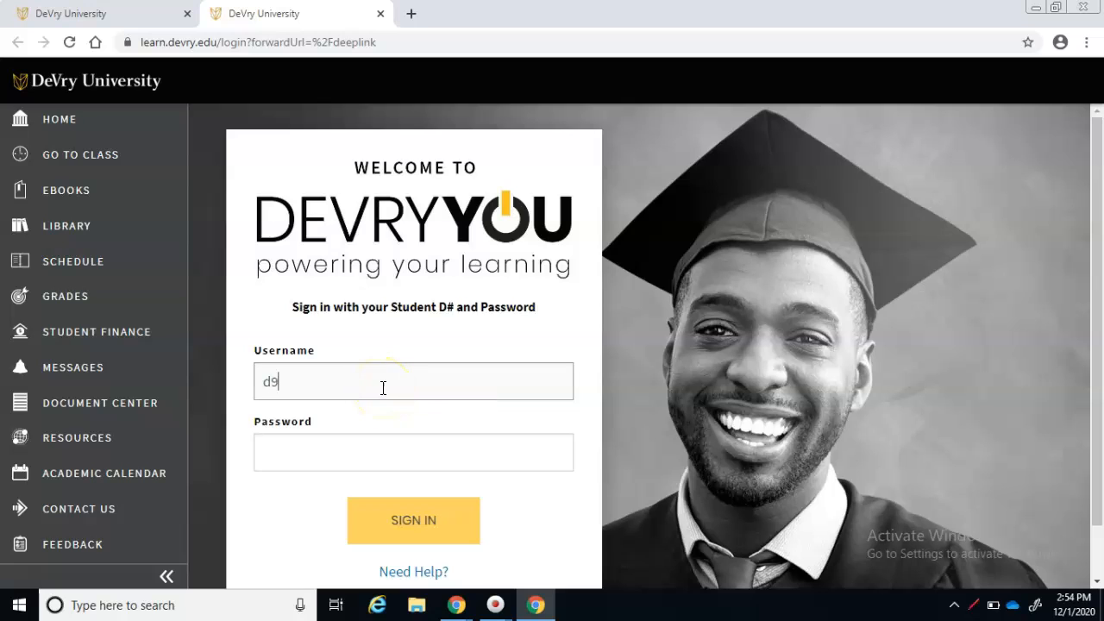
text(9002244)
key(Tab)
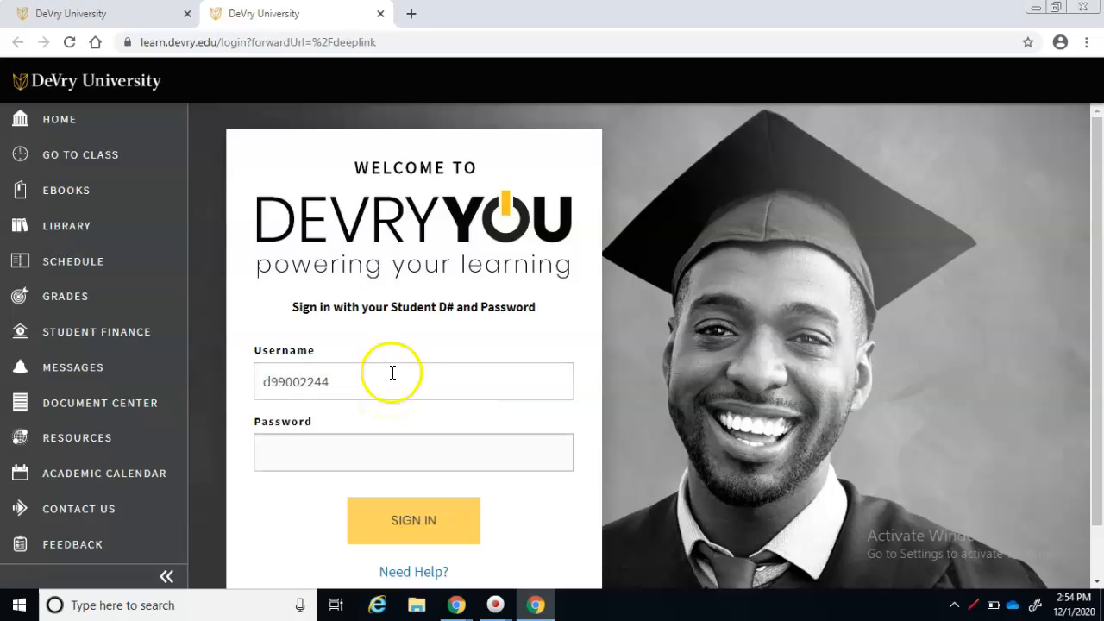
text(p)
key(BackSpace)
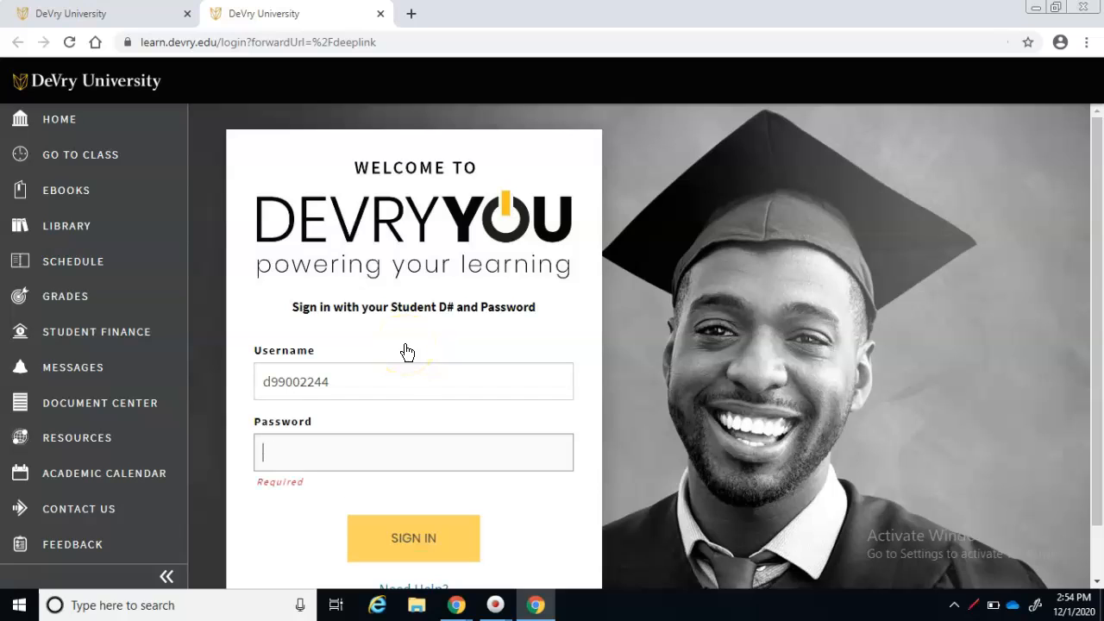
text(p)
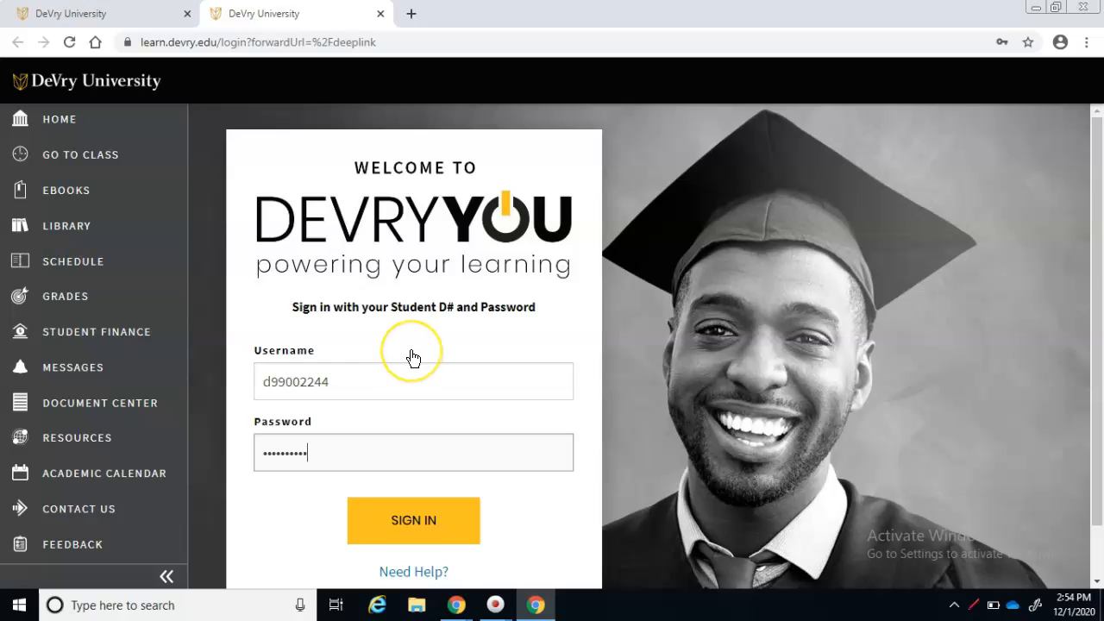
text(p)
key(Return)
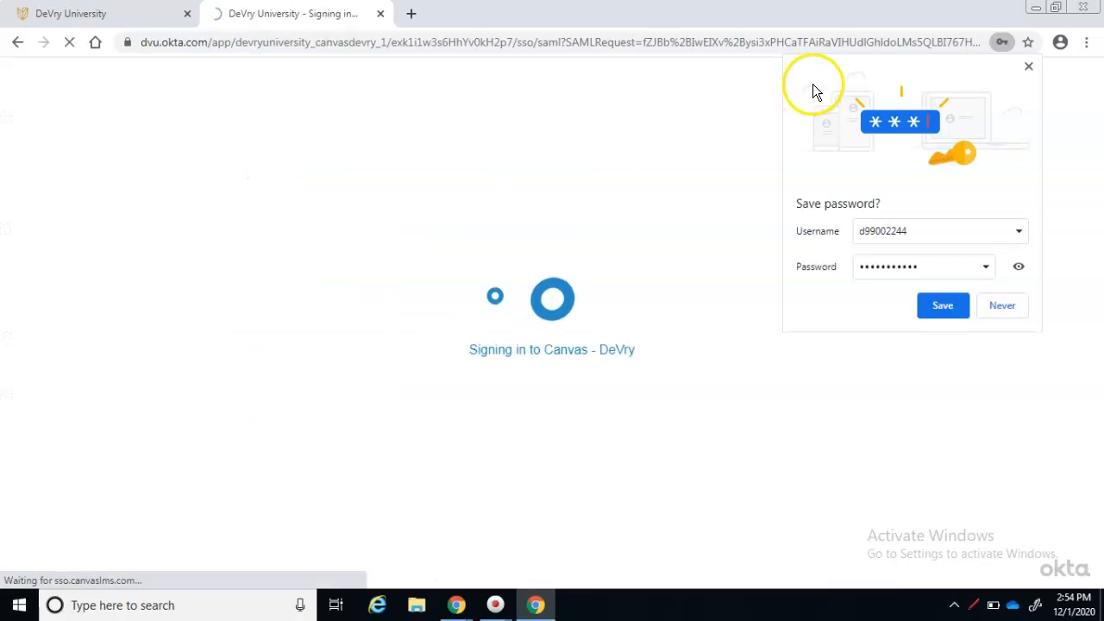
Open COMP100 Modules and launch the Week 3 Guided Project 4-2 assignment in a new window
click(1029, 67)
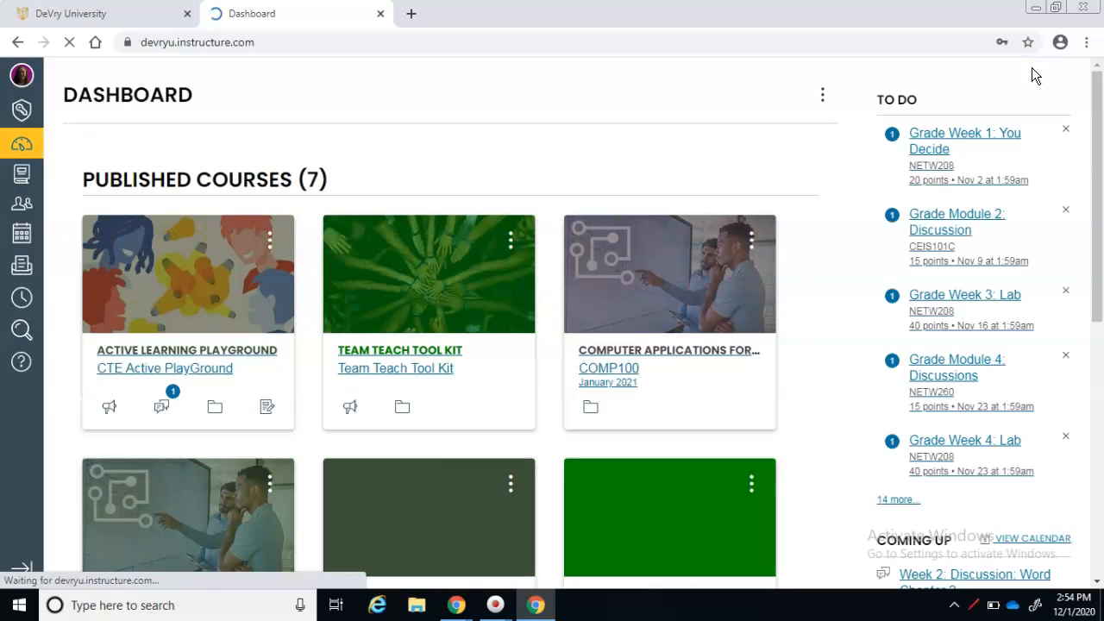
click(237, 565)
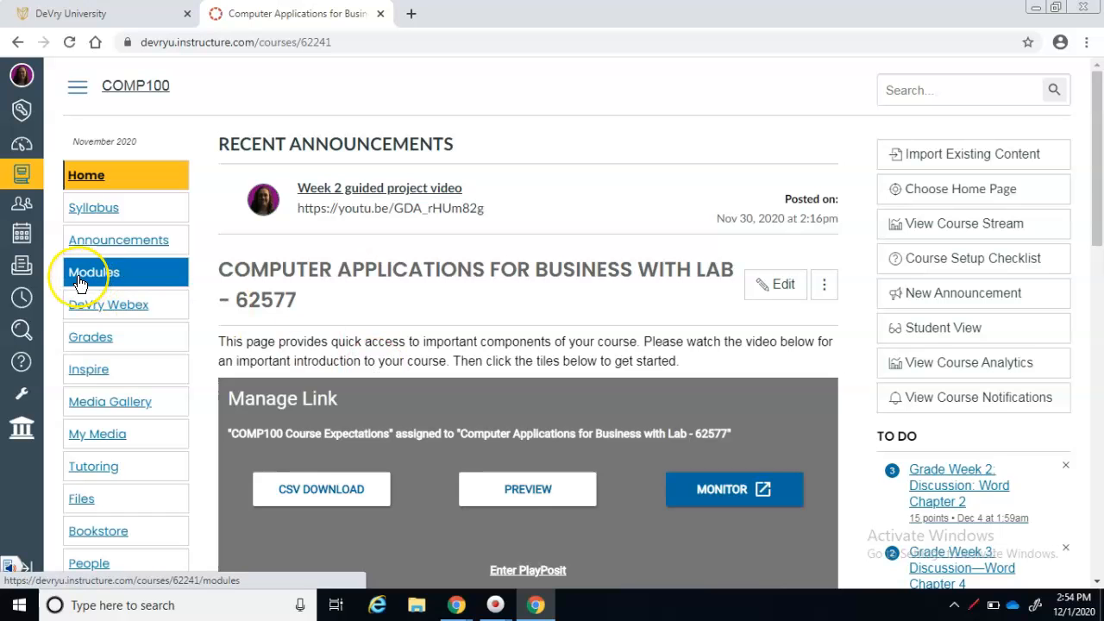
click(77, 278)
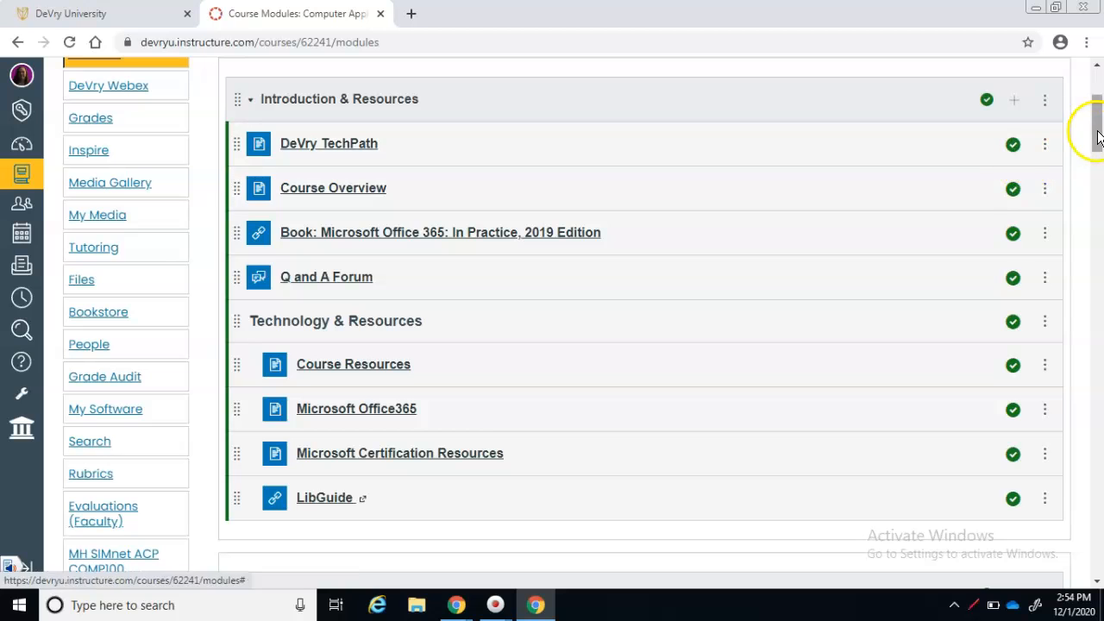
drag(1096, 131, 1086, 312)
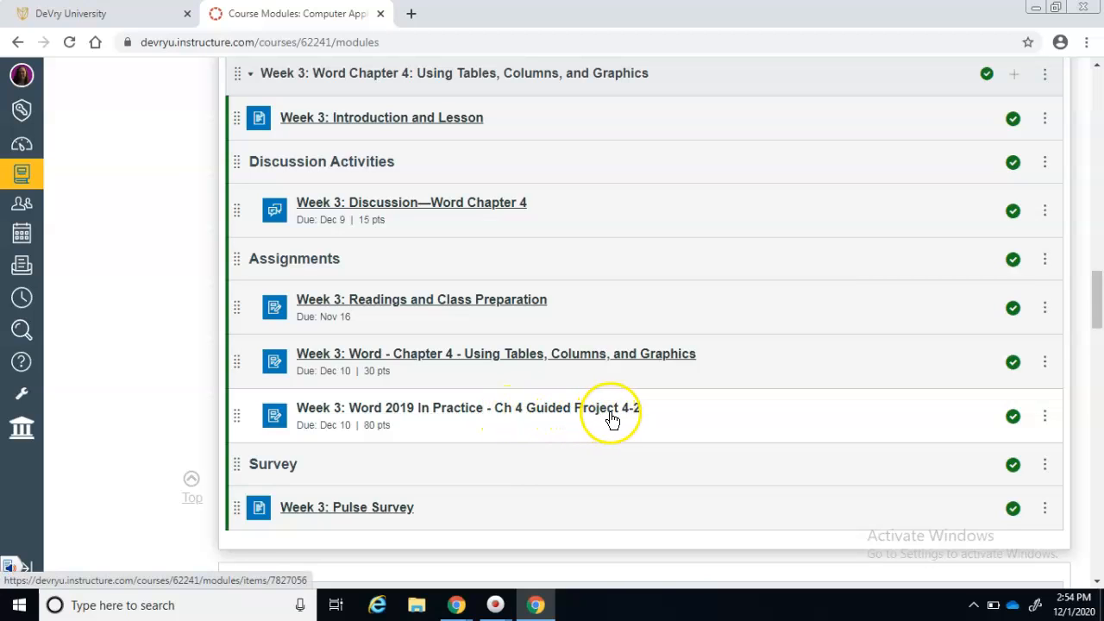
click(562, 409)
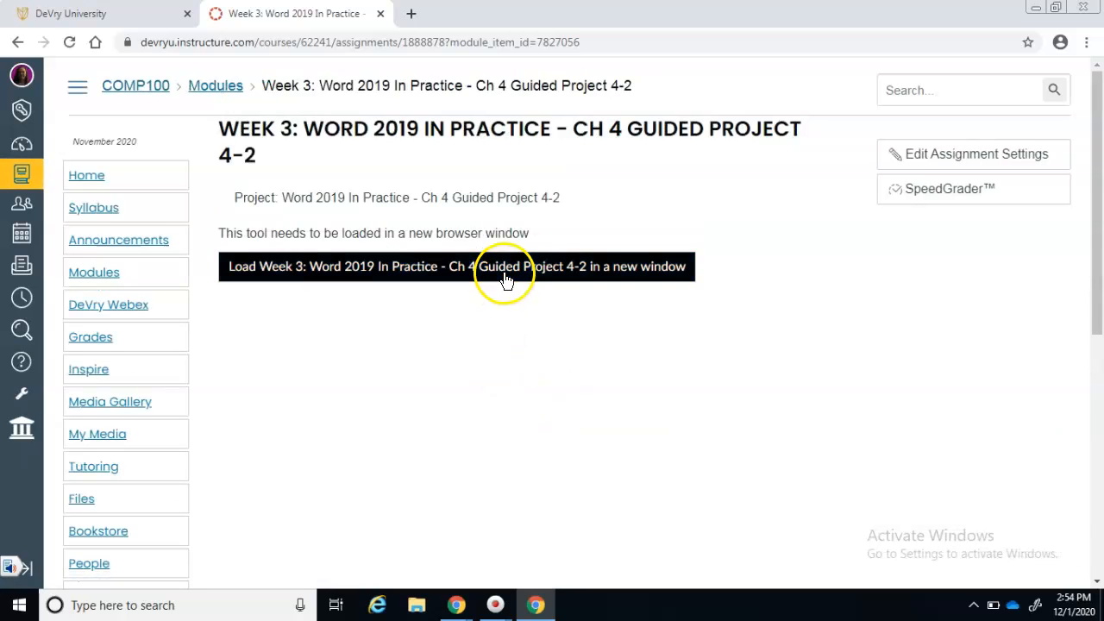
click(505, 279)
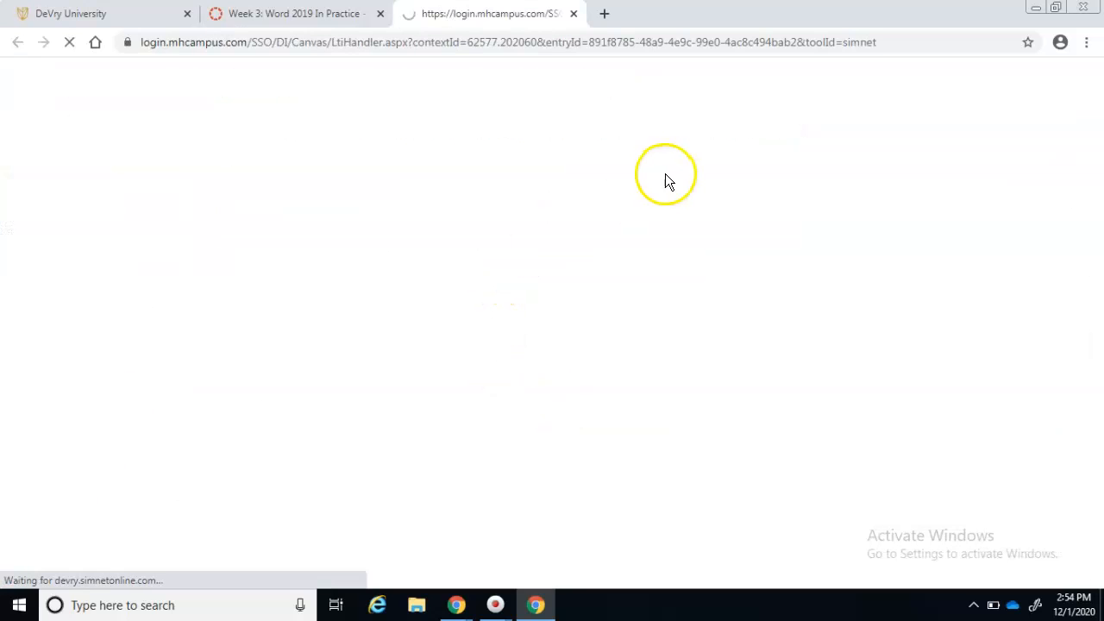
Download the Guided Project 4-2 resources zip and start file, then switch to Citrix Receiver
click(788, 79)
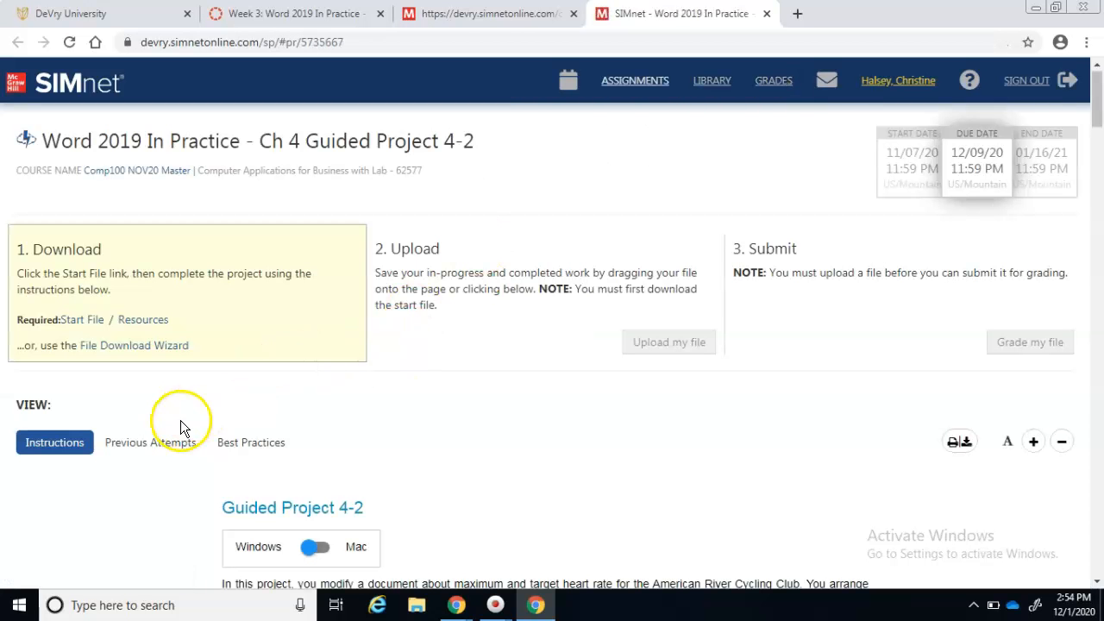
click(144, 320)
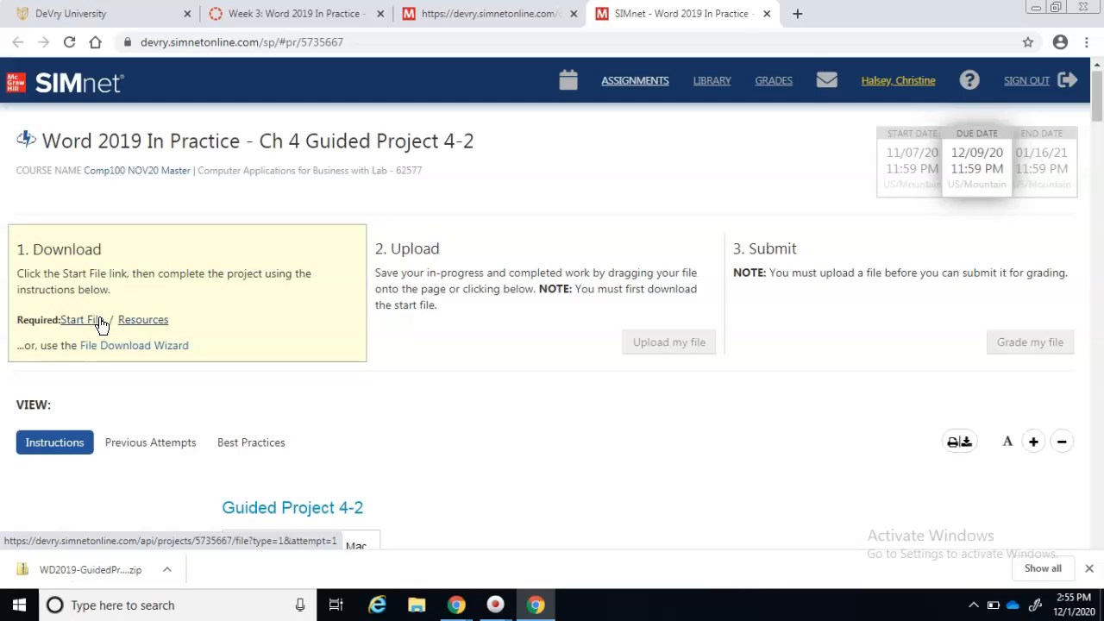
click(100, 321)
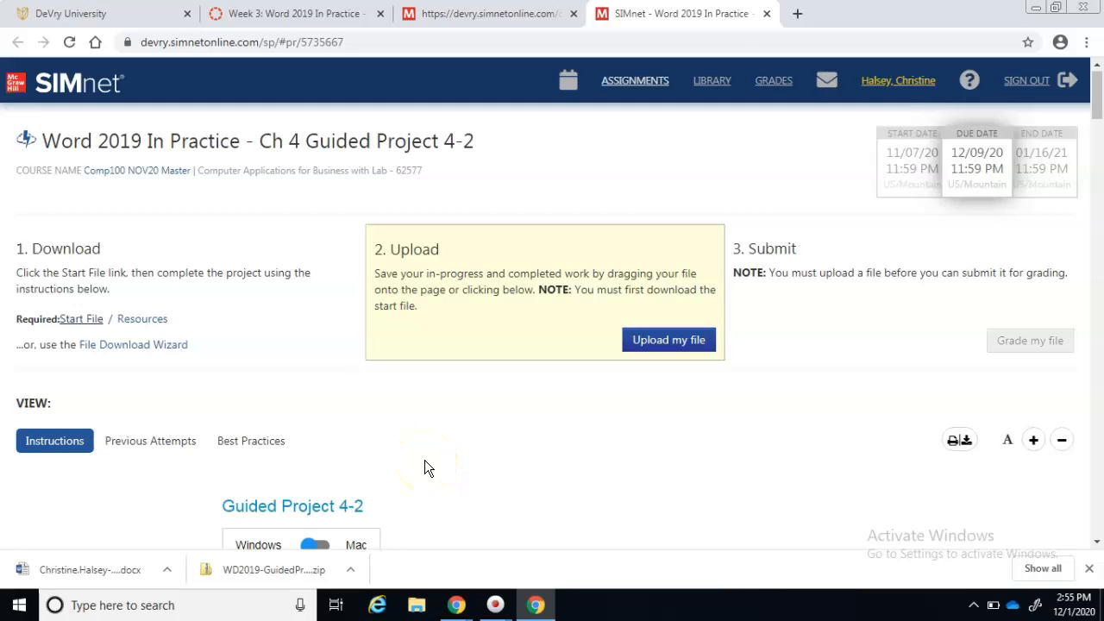
click(530, 609)
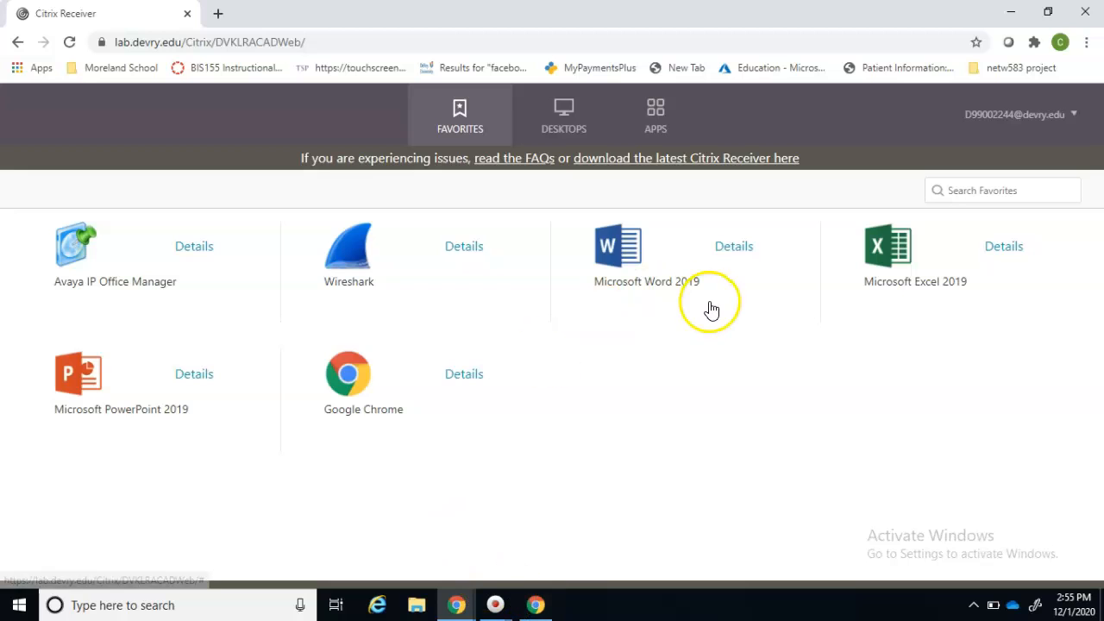
Launch Microsoft Word 2019 from Citrix Receiver and bring its start window onscreen
click(643, 253)
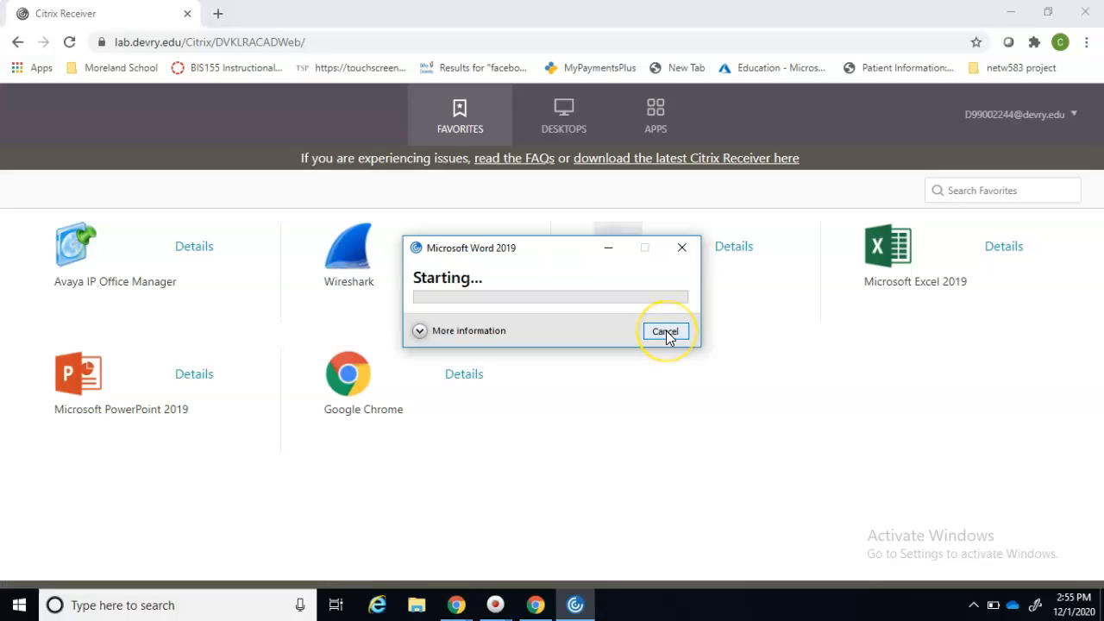
click(666, 333)
click(587, 436)
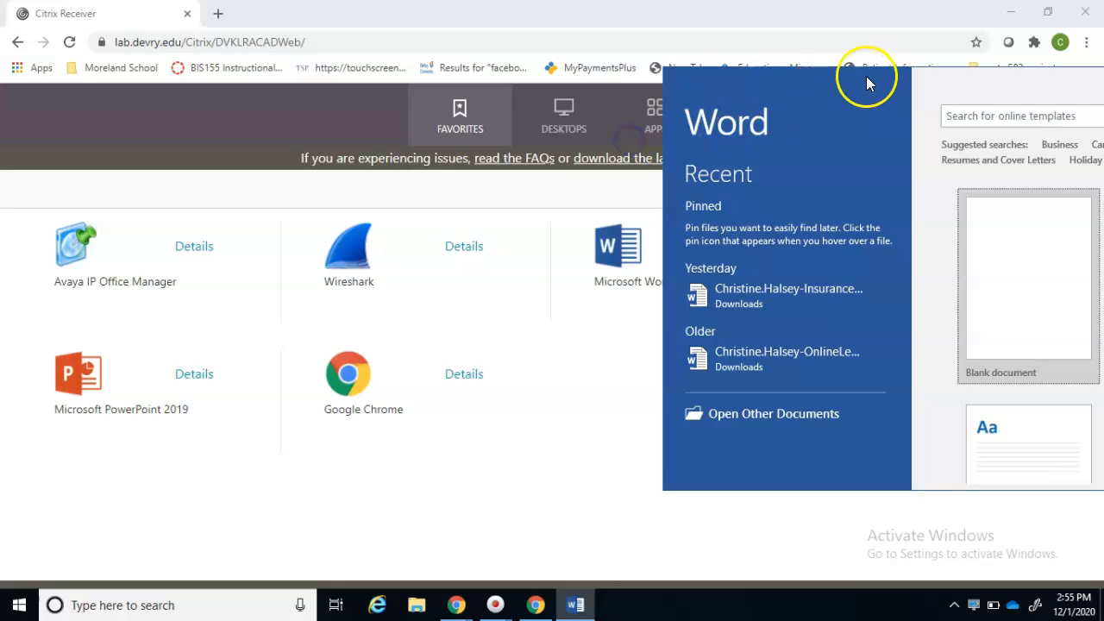
drag(945, 77, 622, 92)
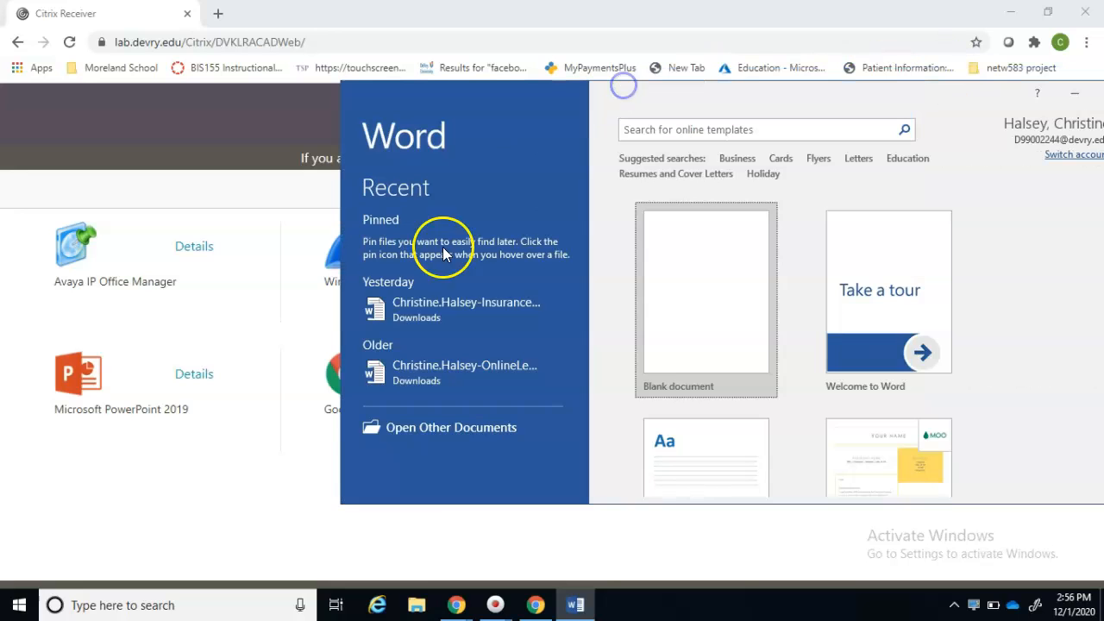
Open the newest MaximumHeartRate document from the Downloads folder
click(425, 432)
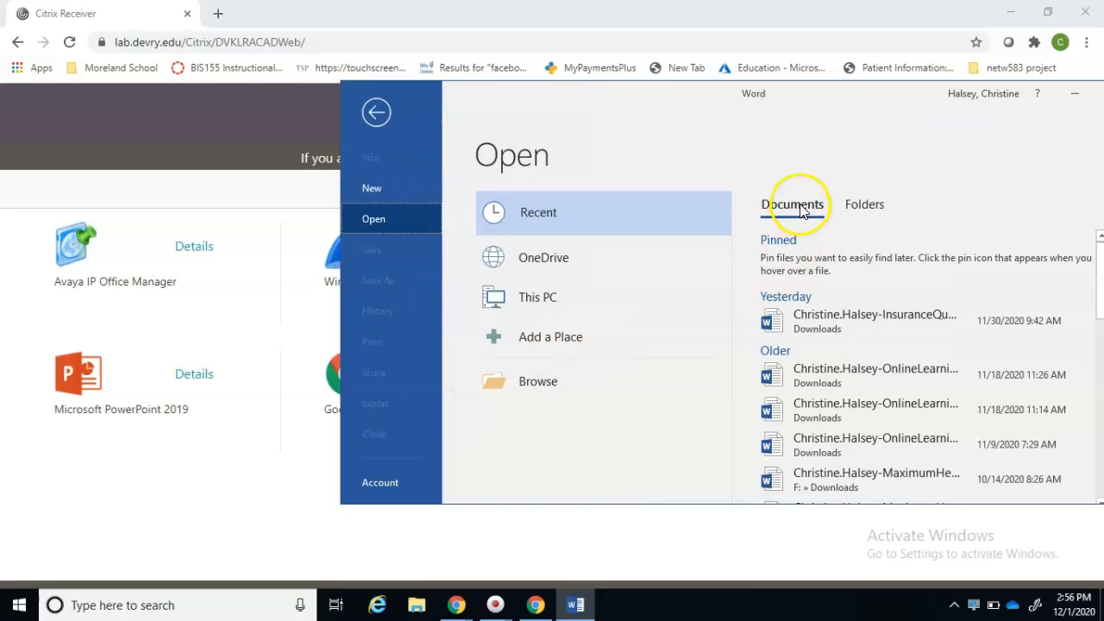
click(524, 380)
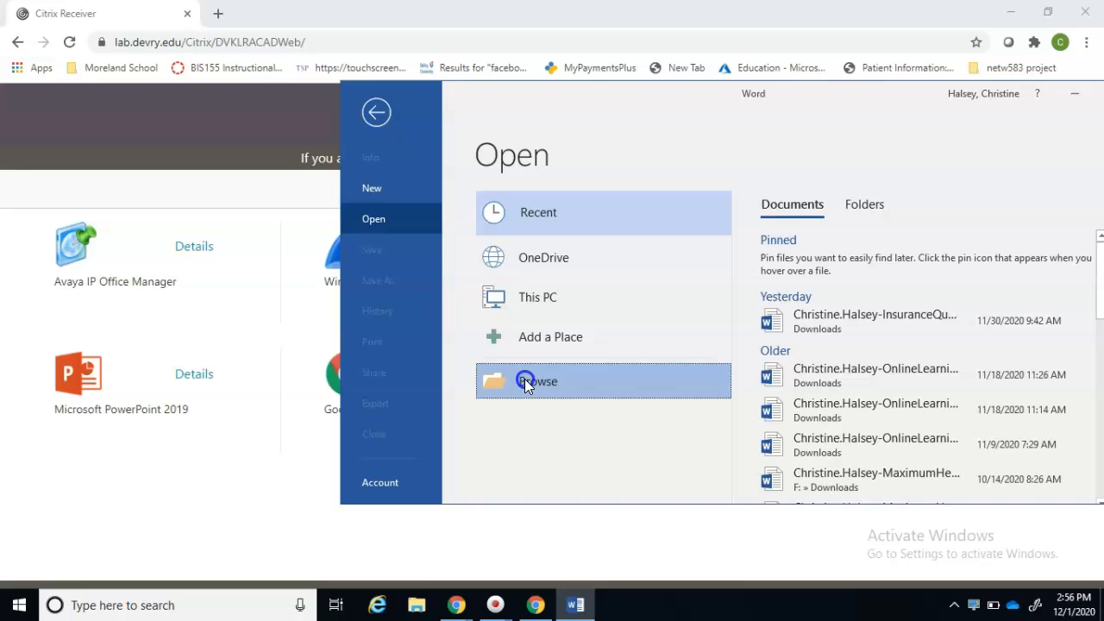
click(563, 350)
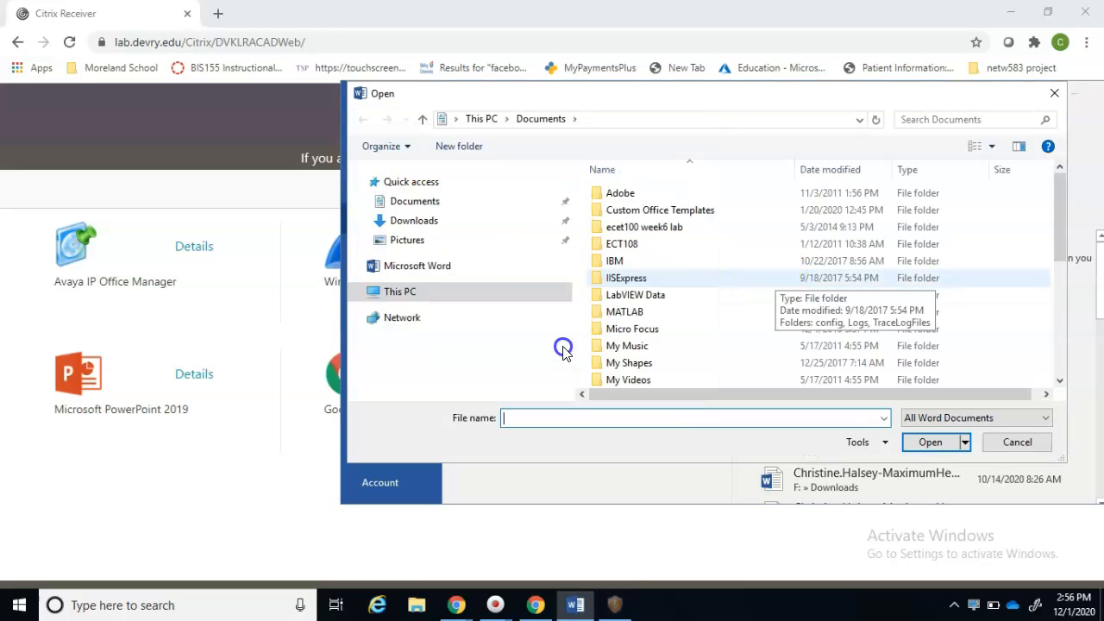
click(424, 253)
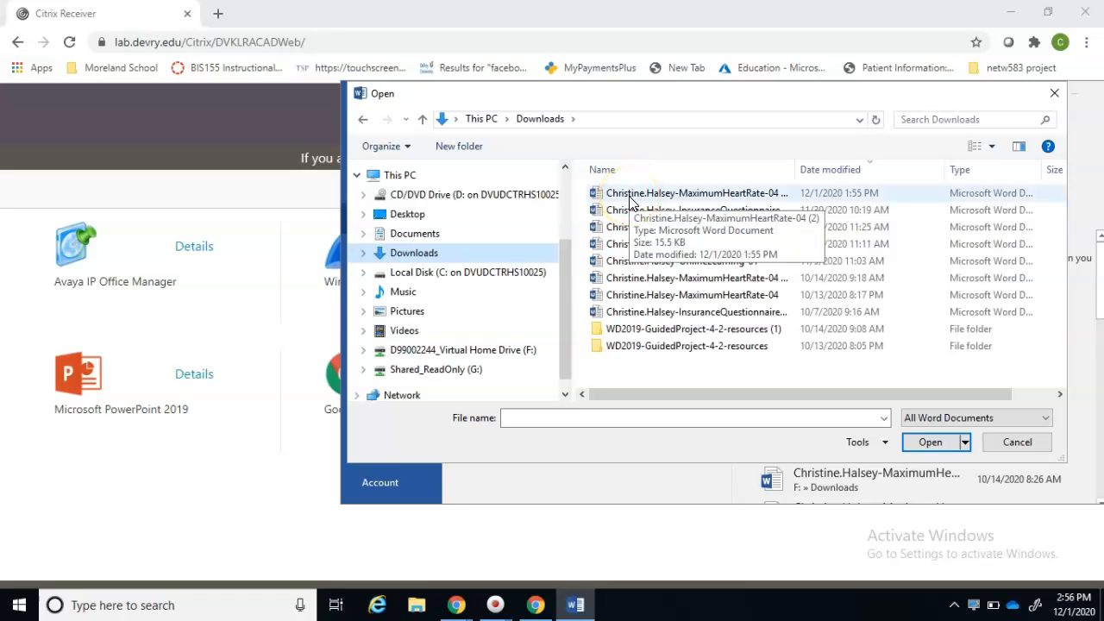
double_click(630, 198)
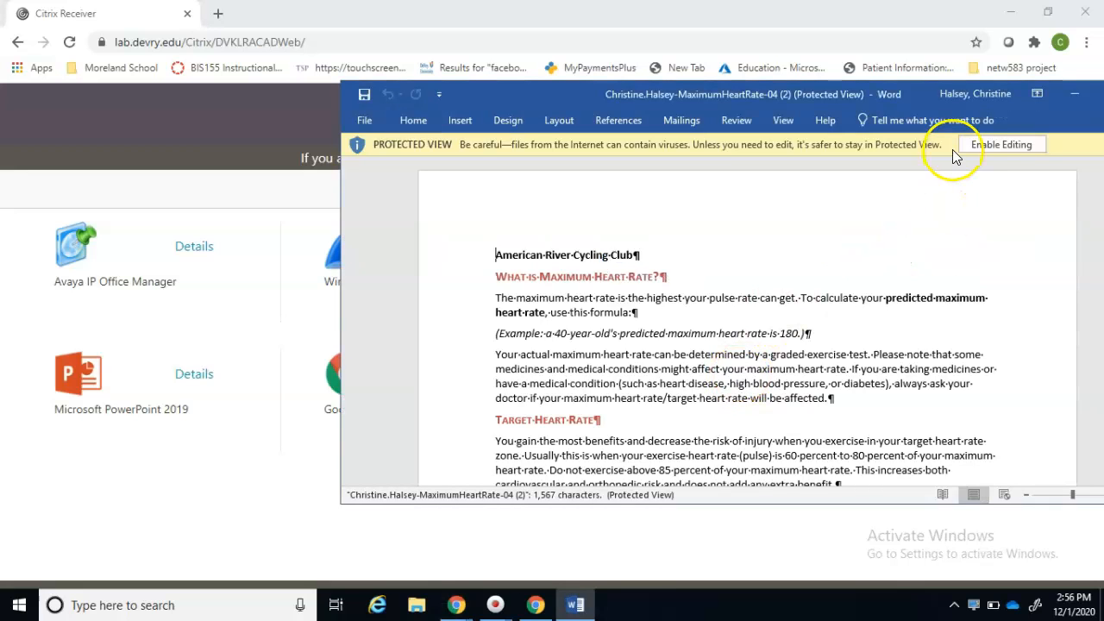
Enable editing and dock Word beside the SIMnet instructions, scrolled to the project steps
click(977, 153)
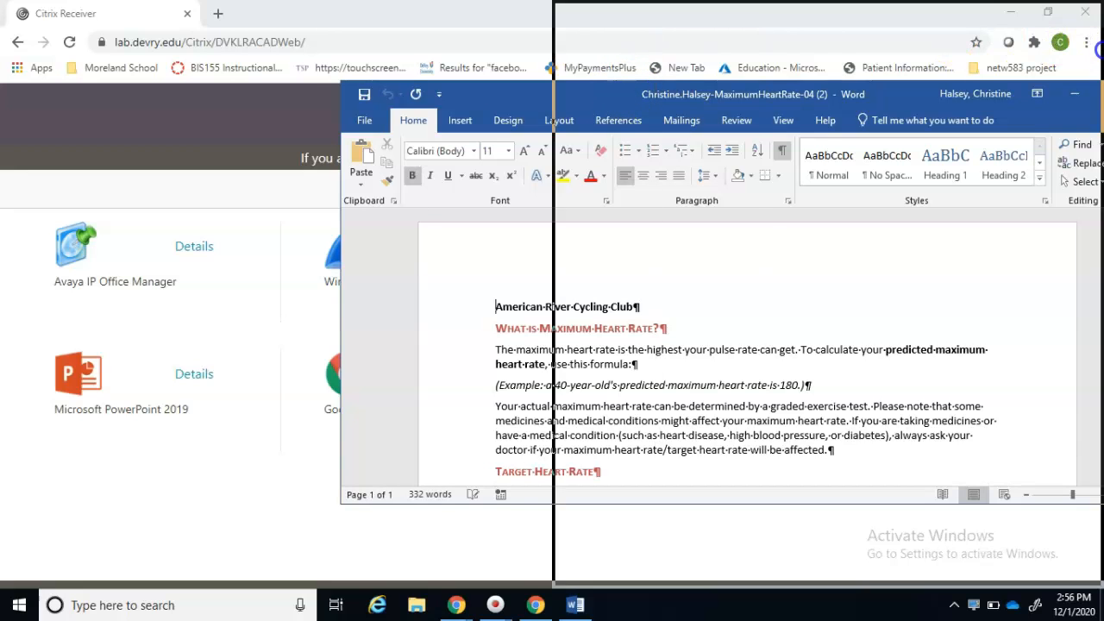
drag(1103, 50, 1103, 50)
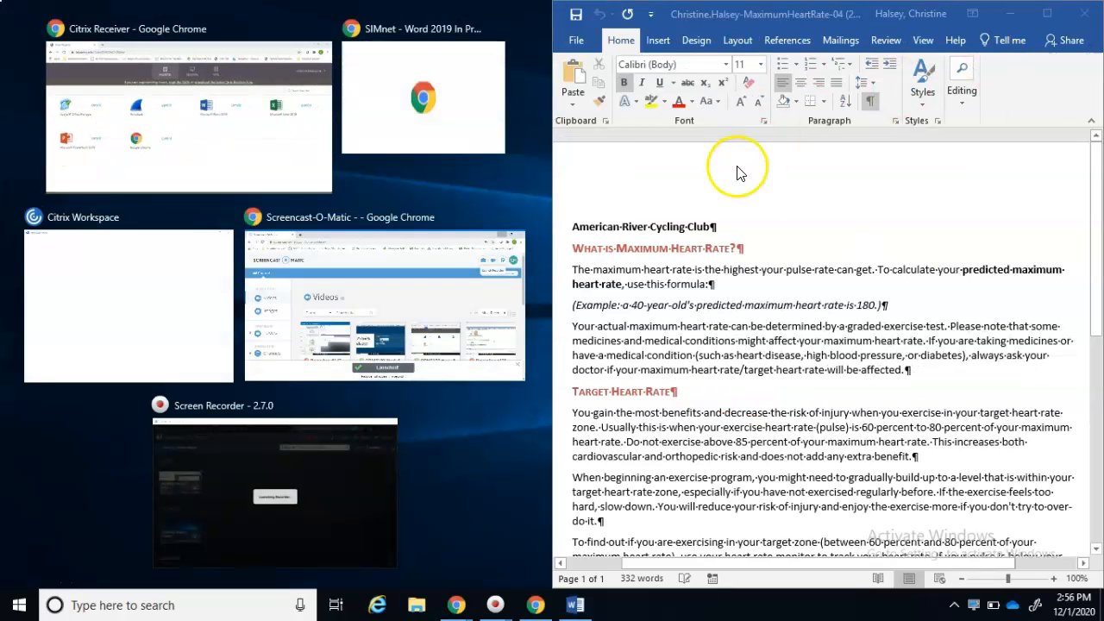
click(396, 140)
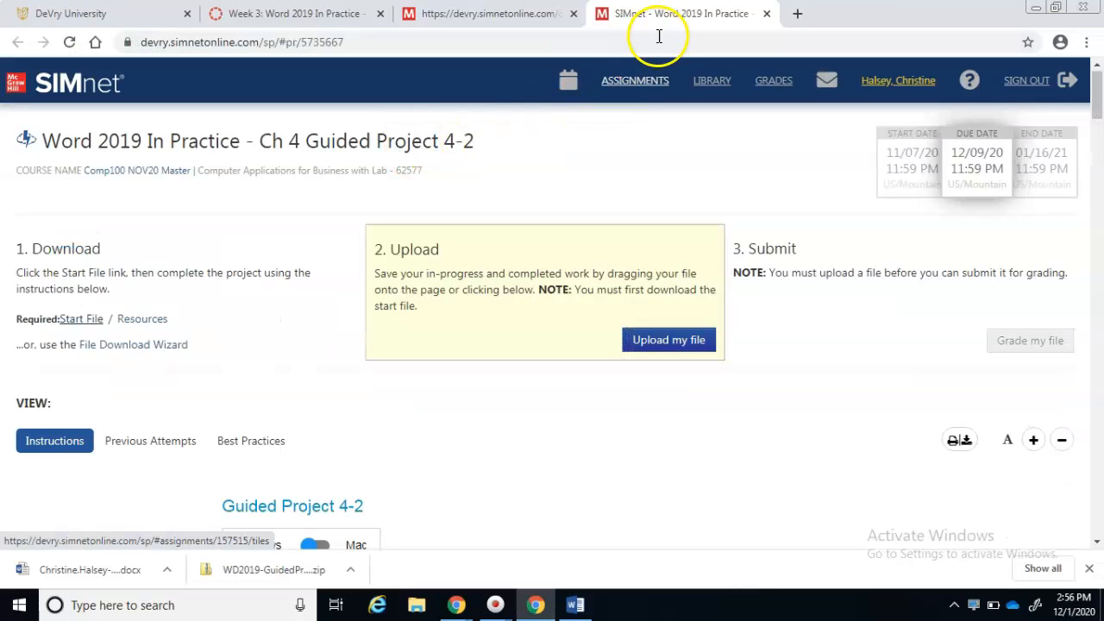
drag(658, 15, 0, 258)
drag(678, 13, 0, 95)
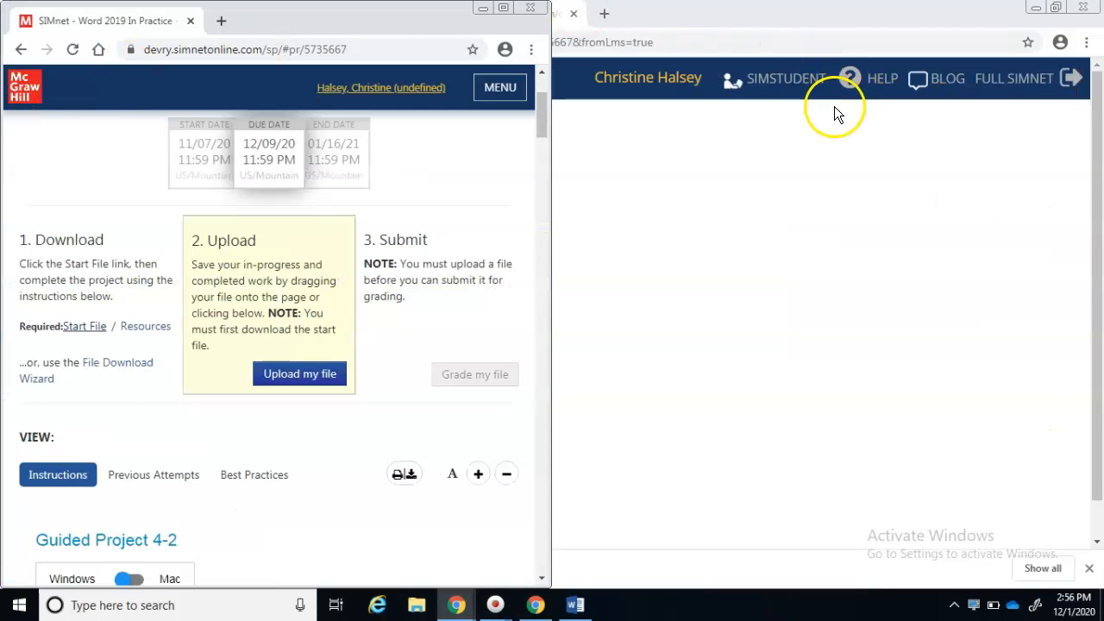
click(575, 605)
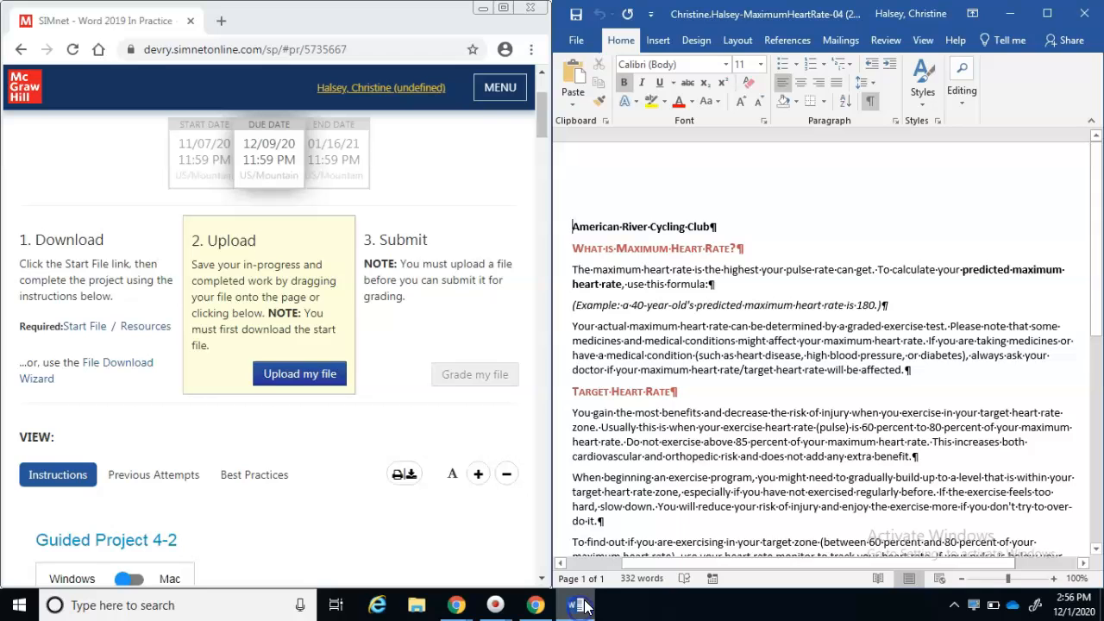
drag(549, 462, 271, 484)
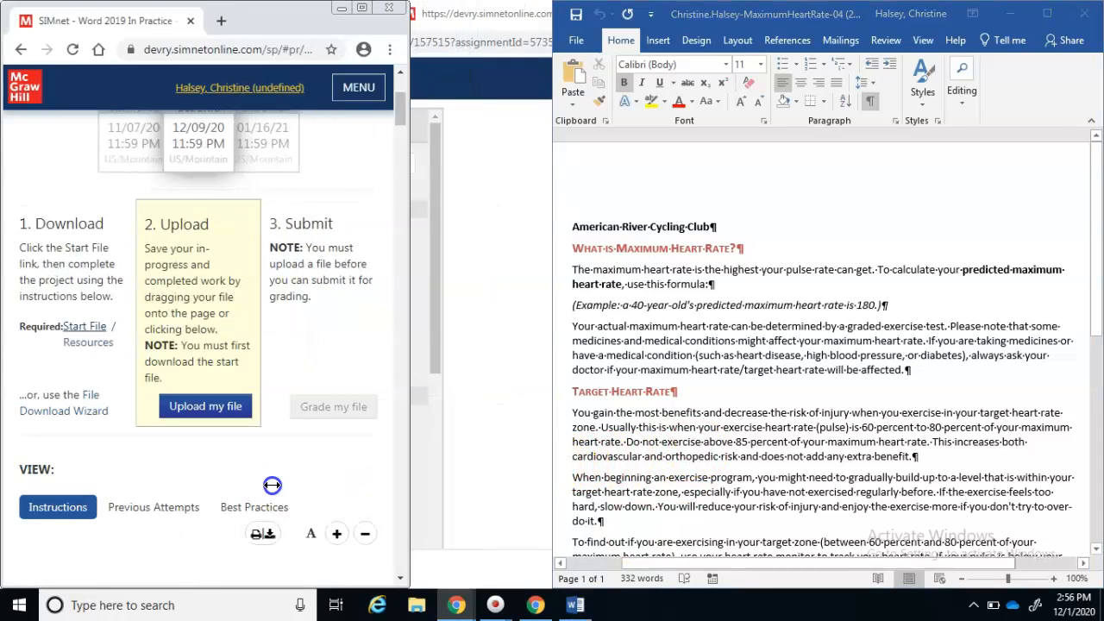
drag(550, 483, 409, 503)
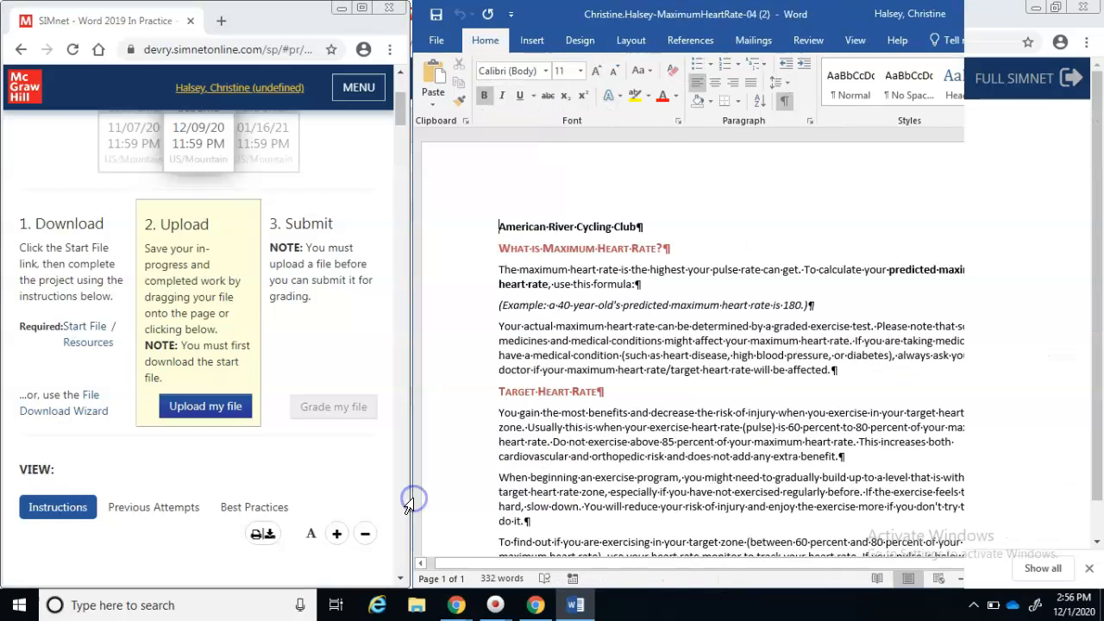
scroll(404, 517, down, 12)
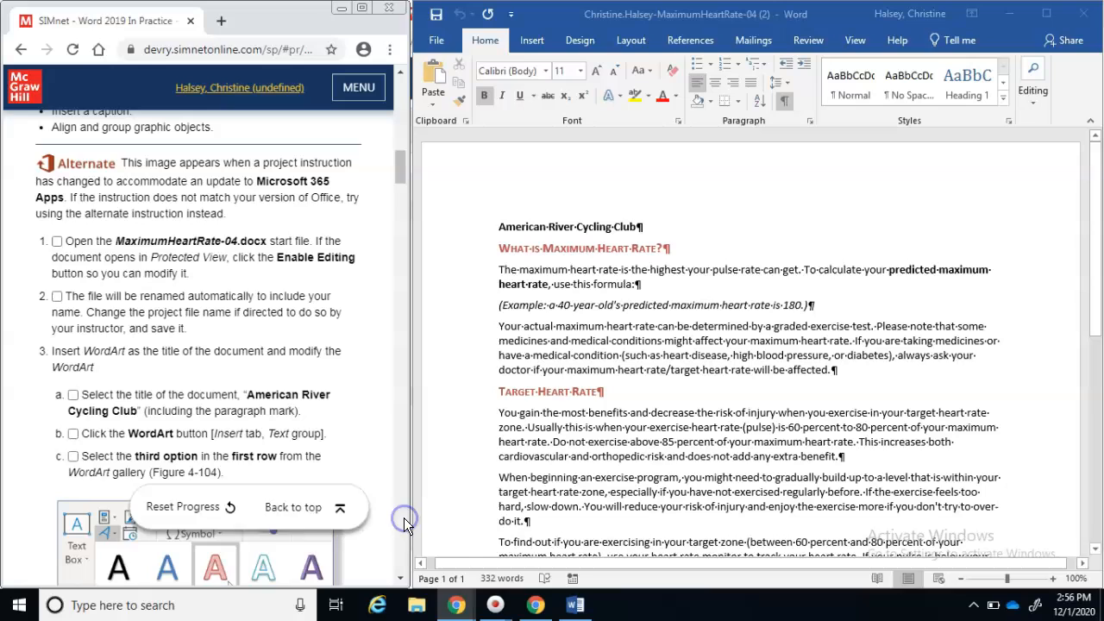
Save the document and check off the first two instruction steps
click(57, 246)
click(57, 243)
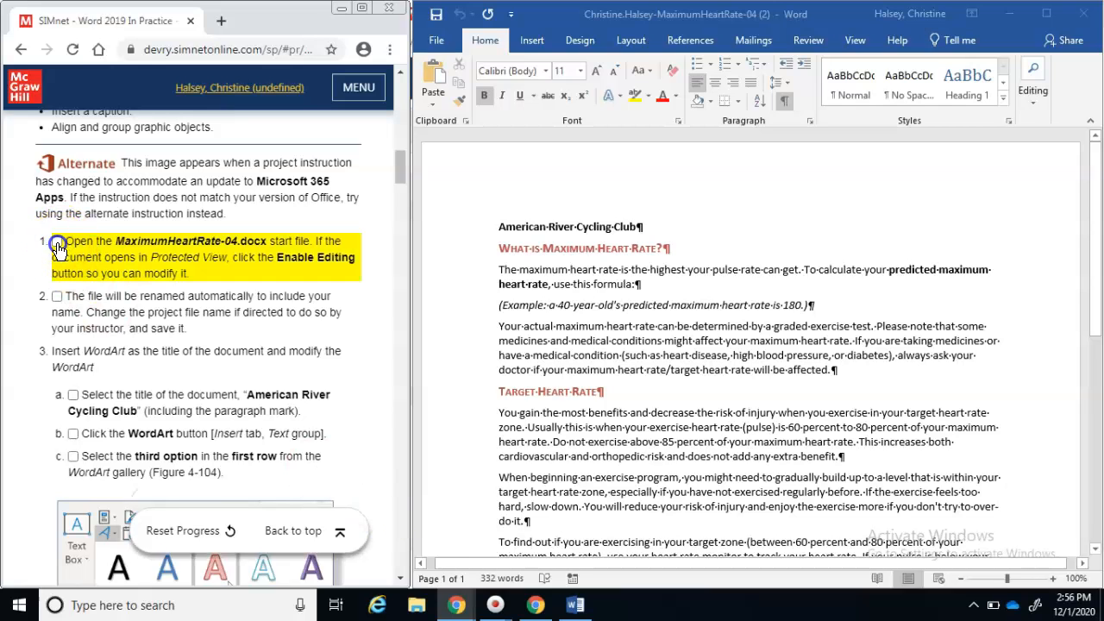
click(436, 15)
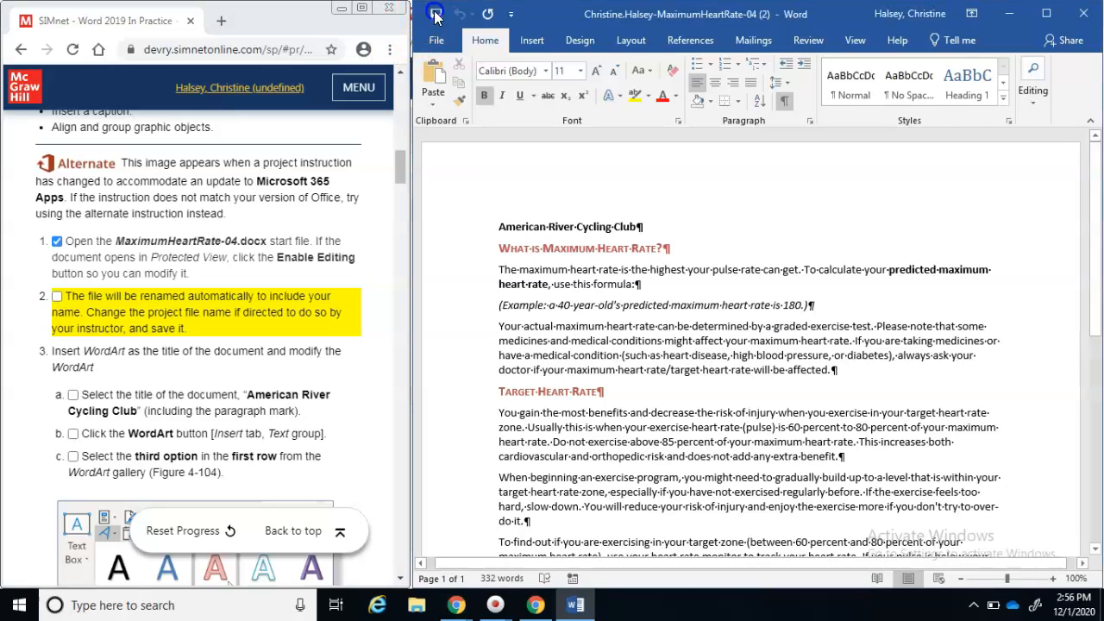
click(56, 295)
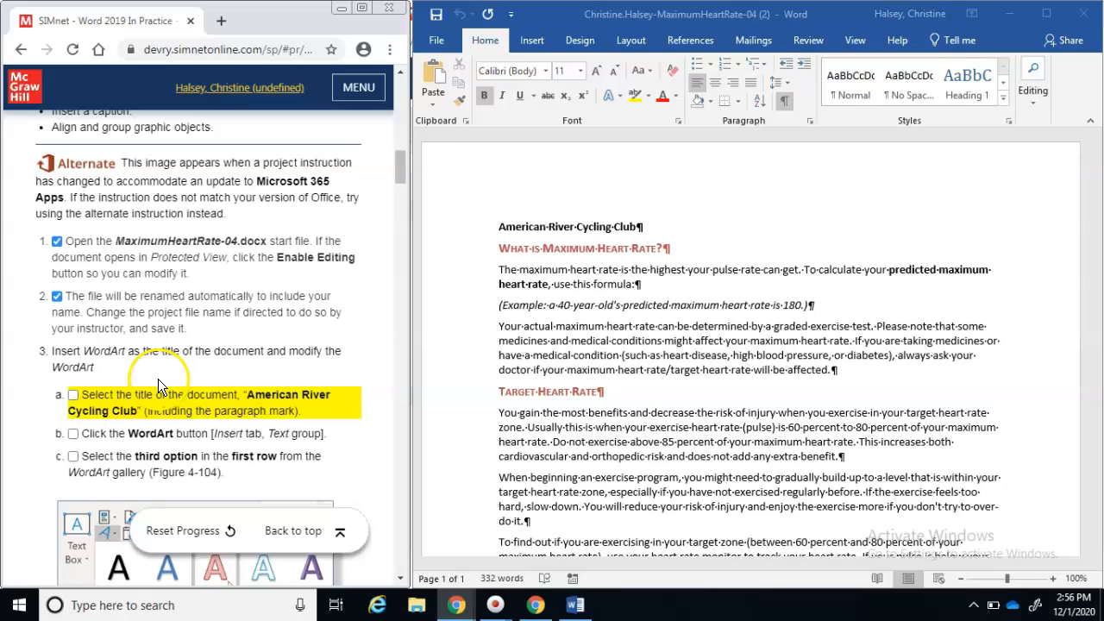
drag(404, 166, 404, 181)
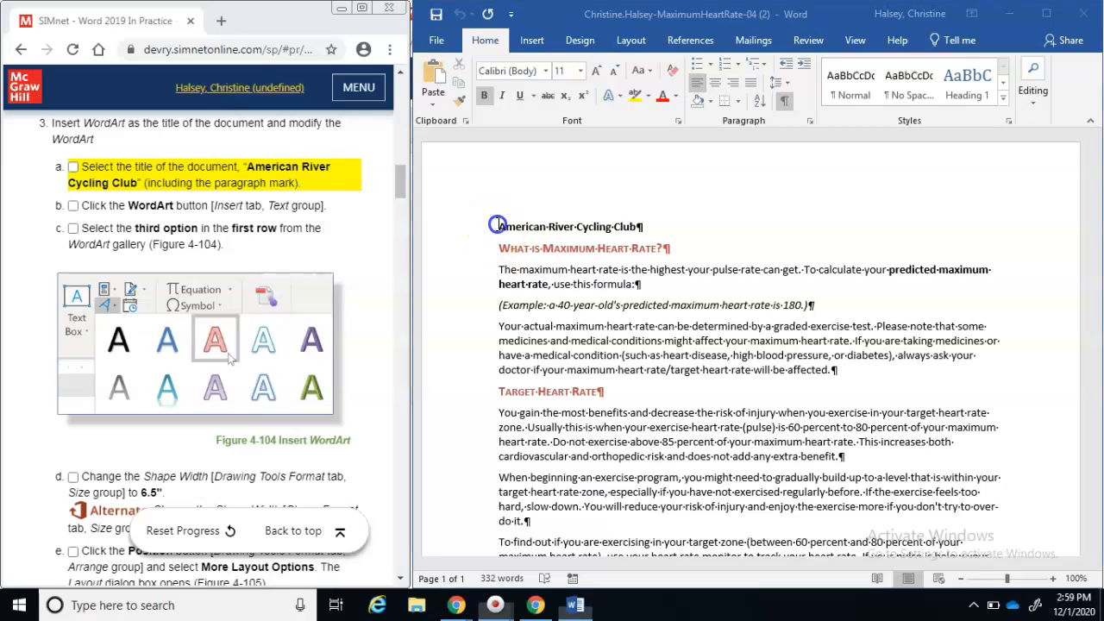
Select the whole American River Cycling Club title line including its paragraph mark
click(645, 226)
drag(510, 228, 641, 228)
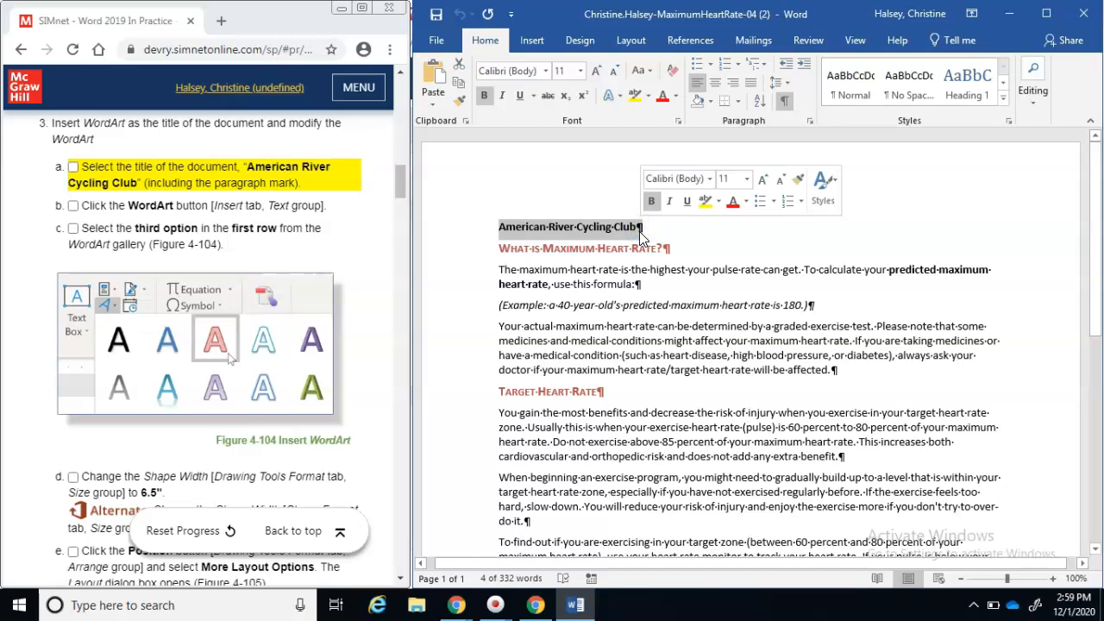
click(73, 170)
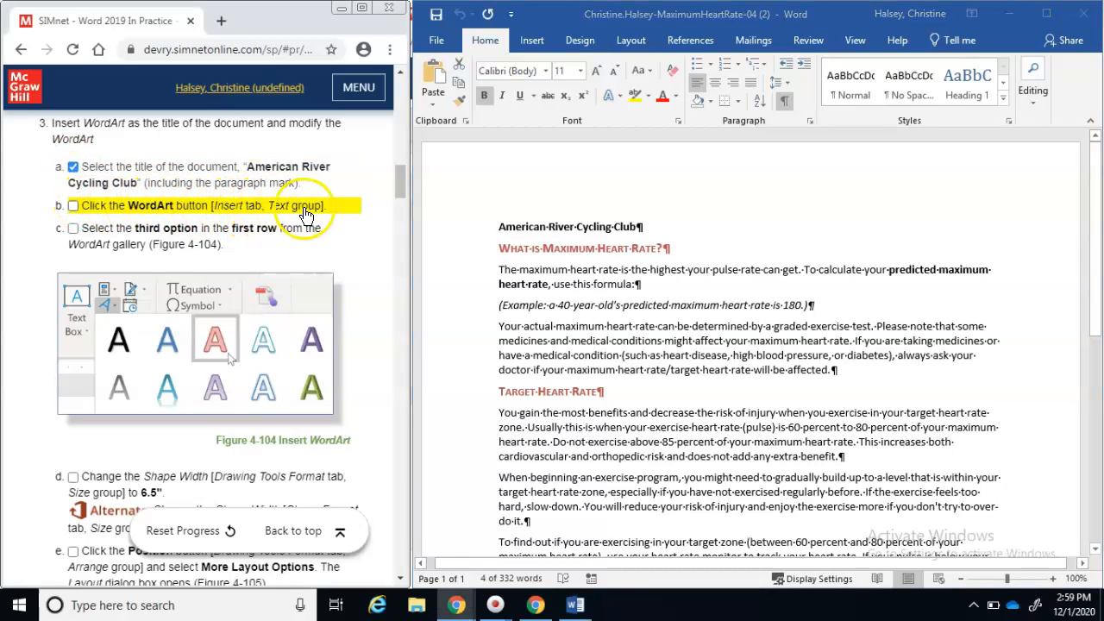
Convert the title to WordArt using the Fill: Red, Accent color 2 style
click(536, 43)
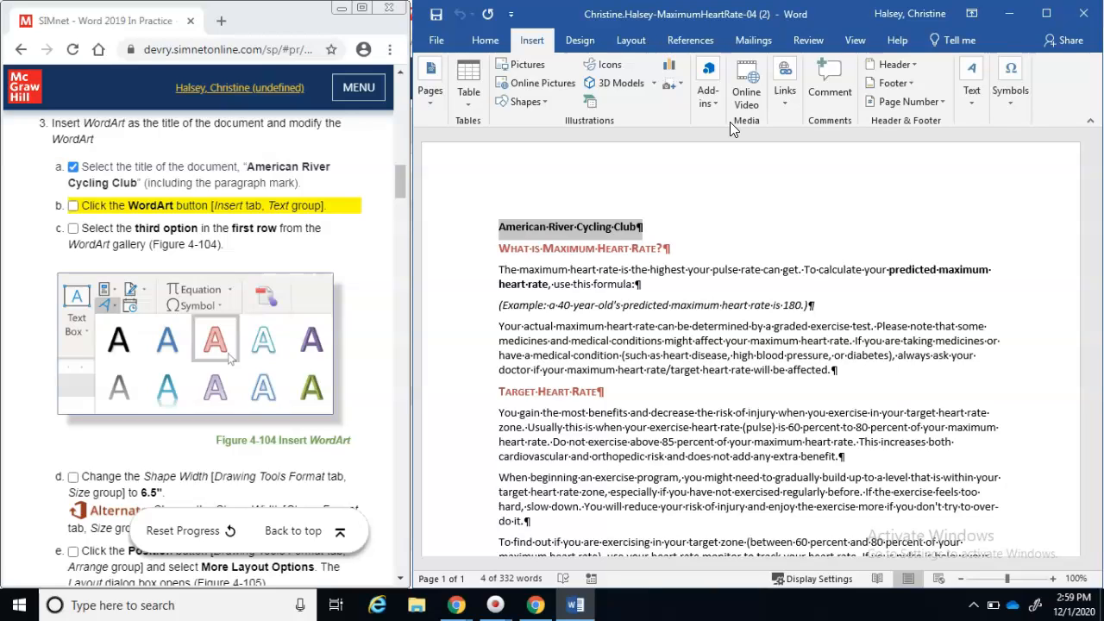
click(977, 106)
click(951, 182)
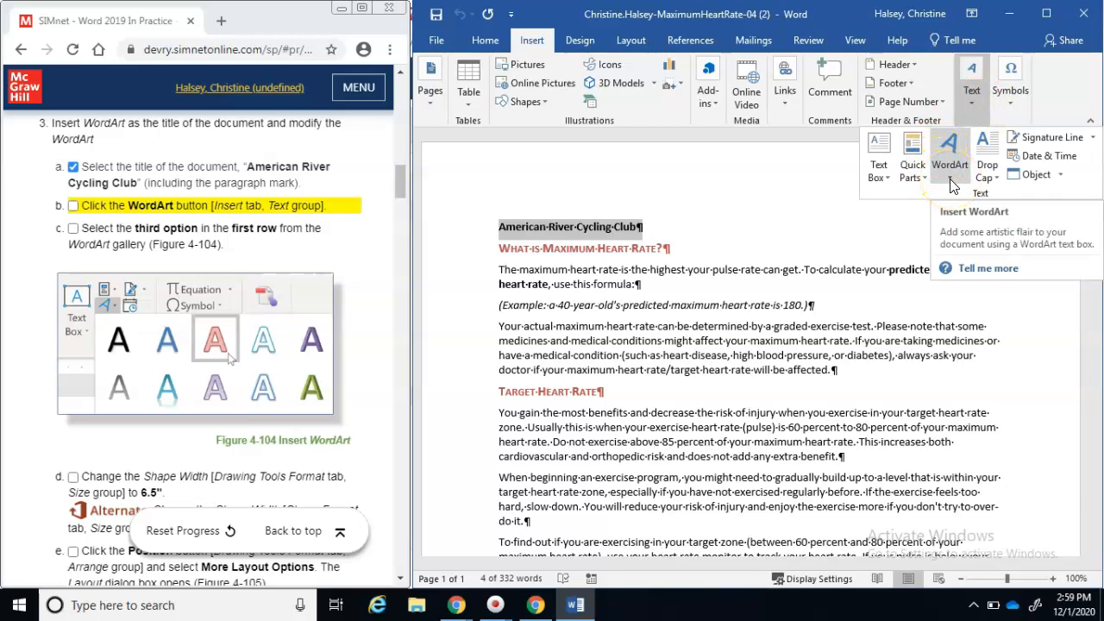
click(951, 182)
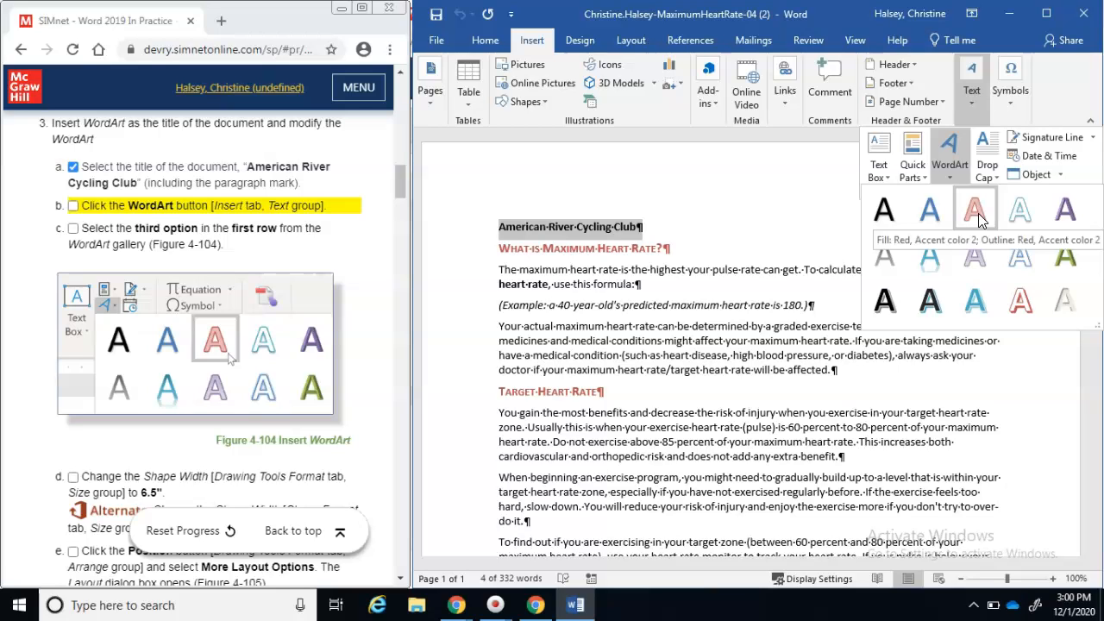
click(977, 212)
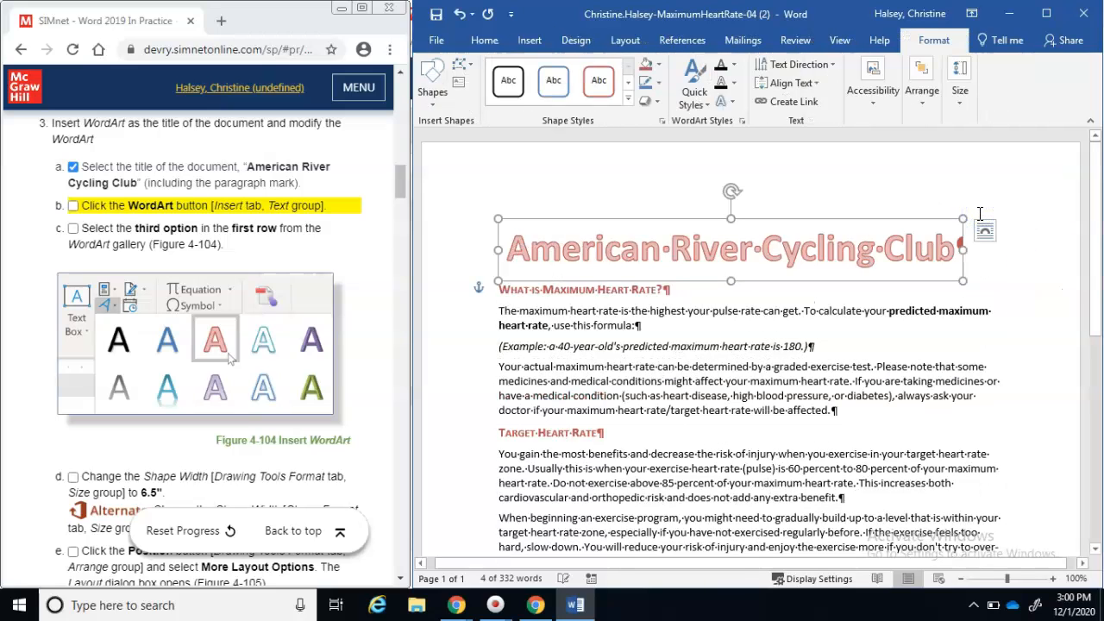
click(73, 207)
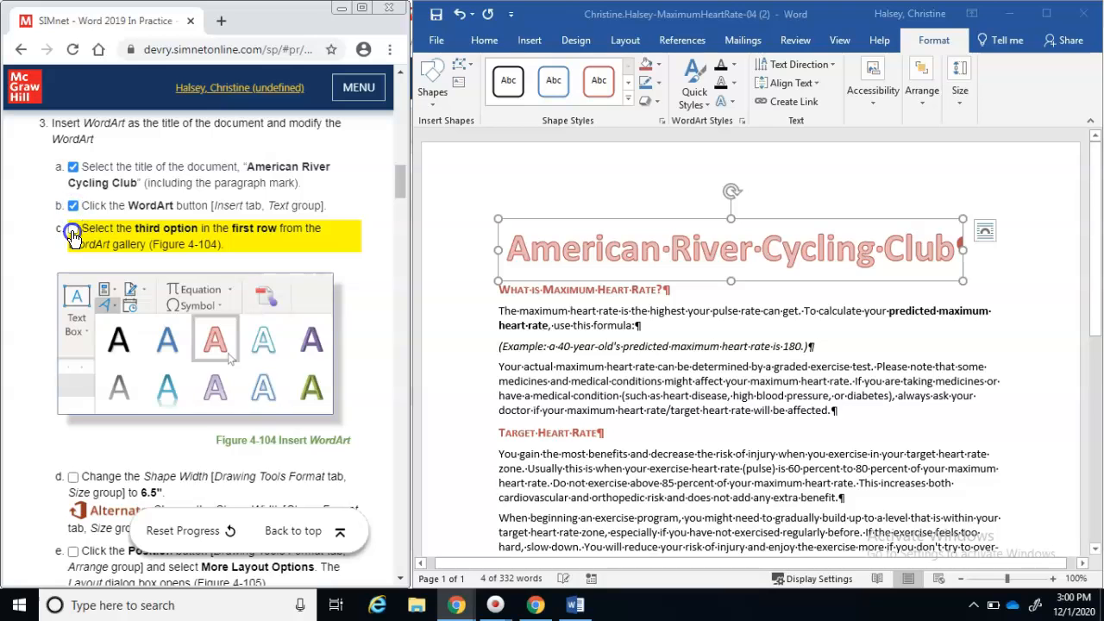
click(74, 231)
Reselect the WordArt title and raise its shape width to 6.5" with the Width spinner
mouse_move(398, 180)
mouse_down()
mouse_move(392, 200)
mouse_move(393, 186)
mouse_up()
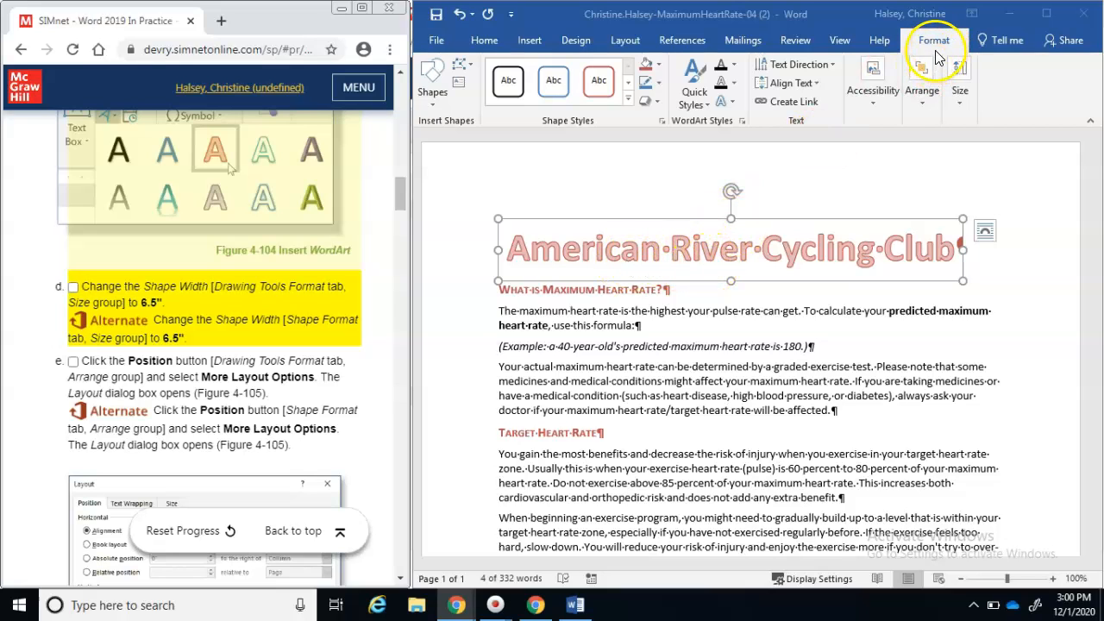
click(534, 394)
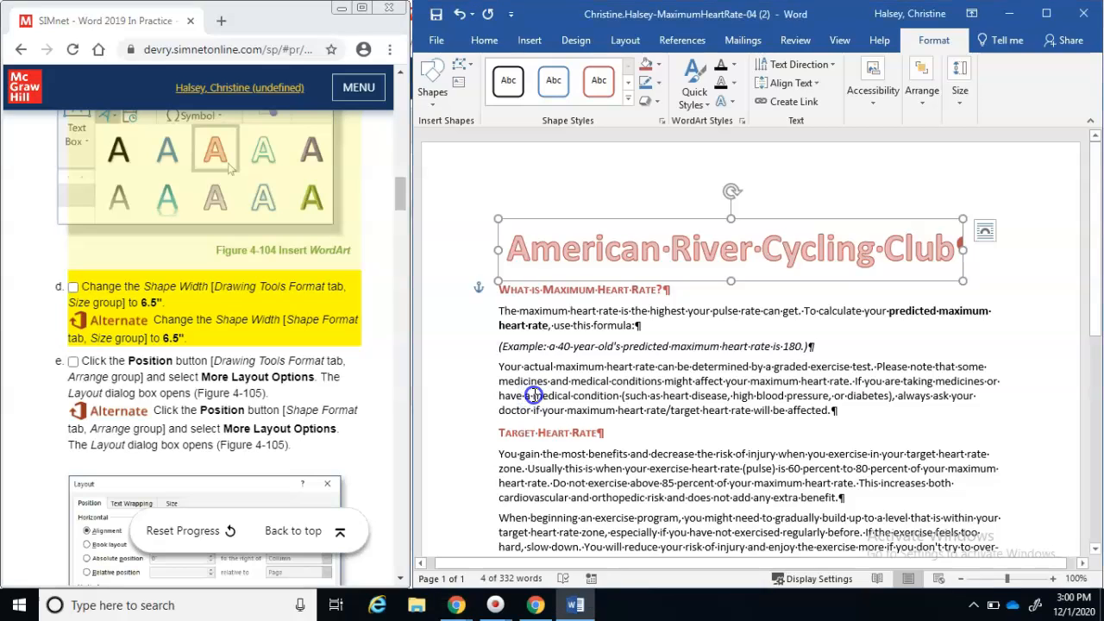
click(534, 394)
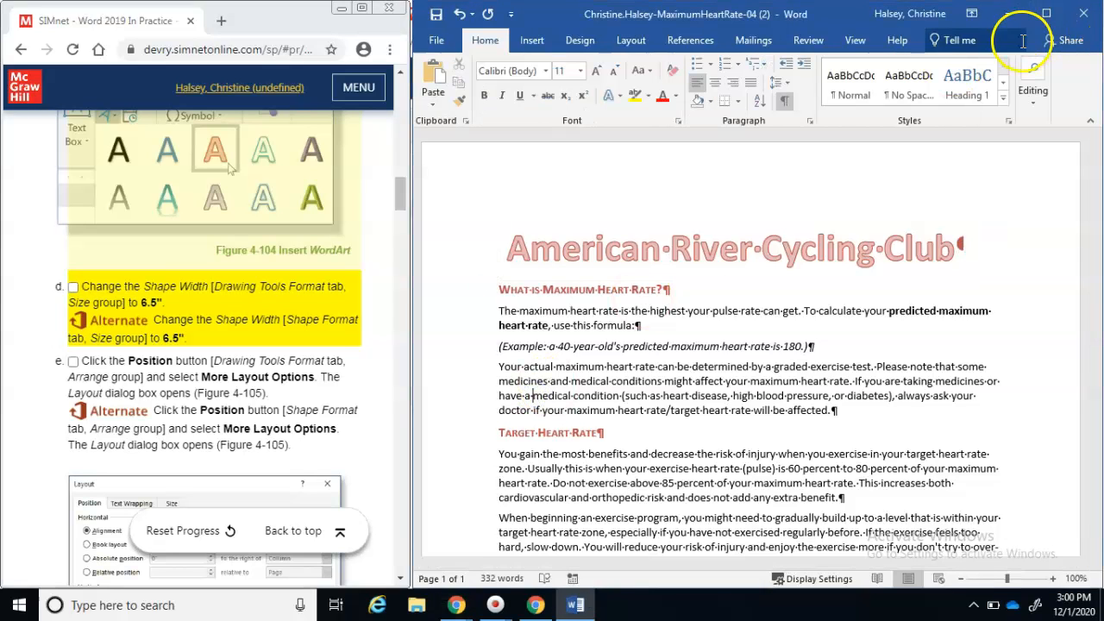
click(634, 244)
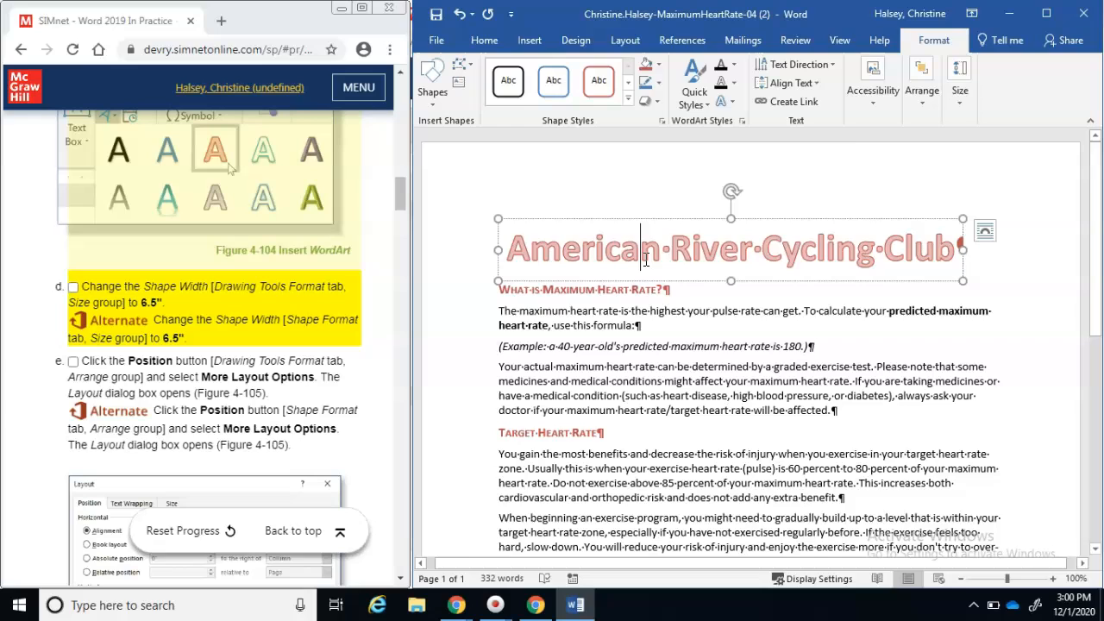
click(960, 102)
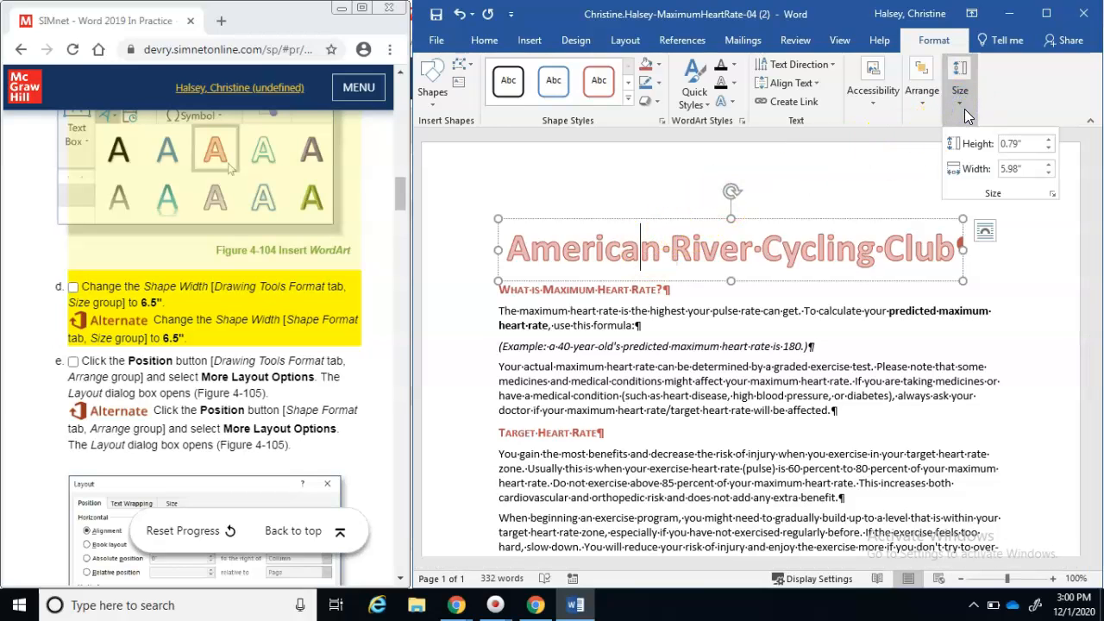
click(1048, 165)
click(1048, 166)
click(1048, 166)
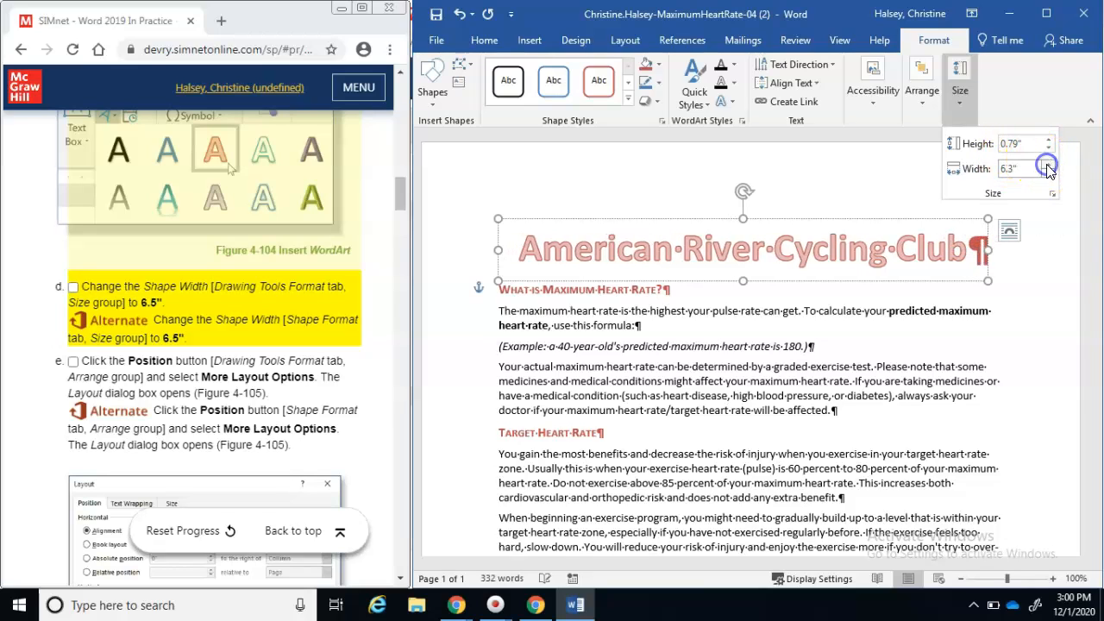
click(1047, 165)
click(1048, 165)
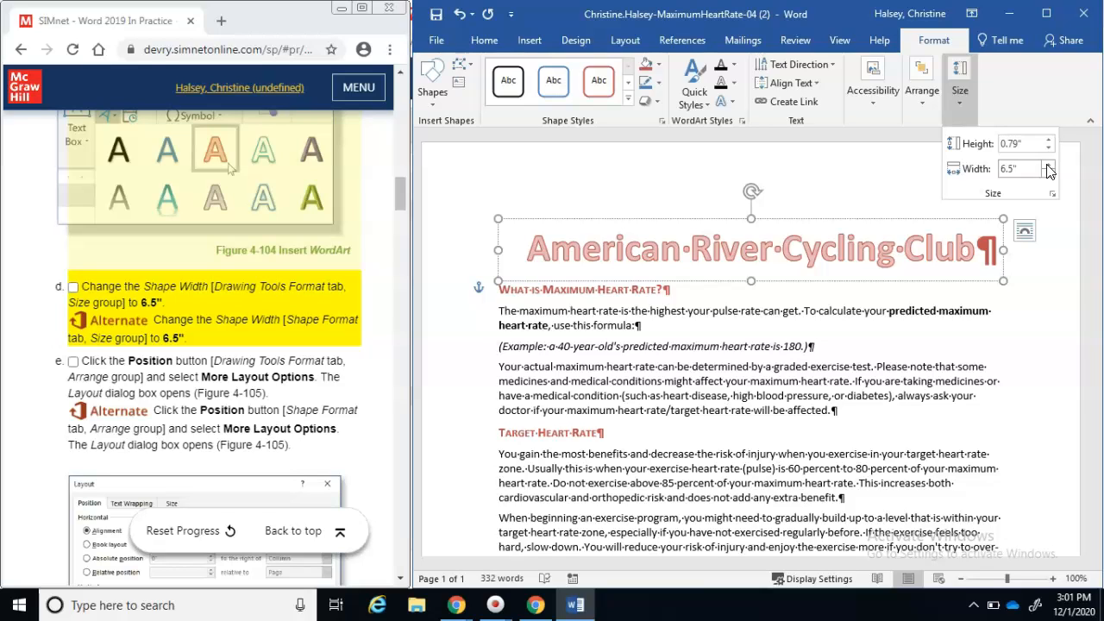
click(1047, 225)
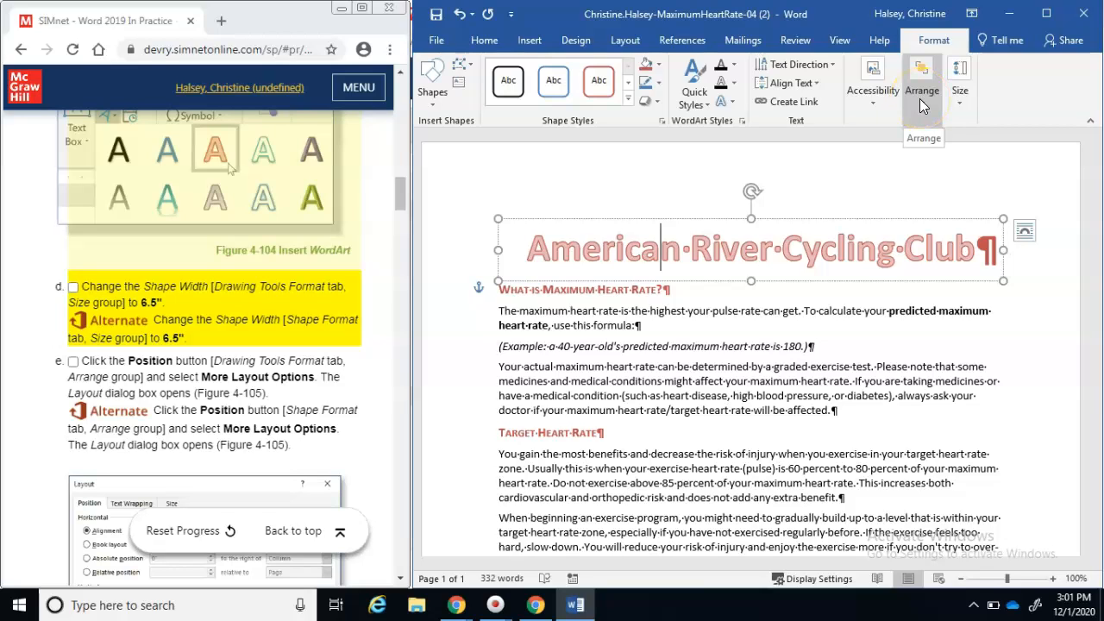
Open Position > More Layout Options for the WordArt title and check off the width step
click(923, 113)
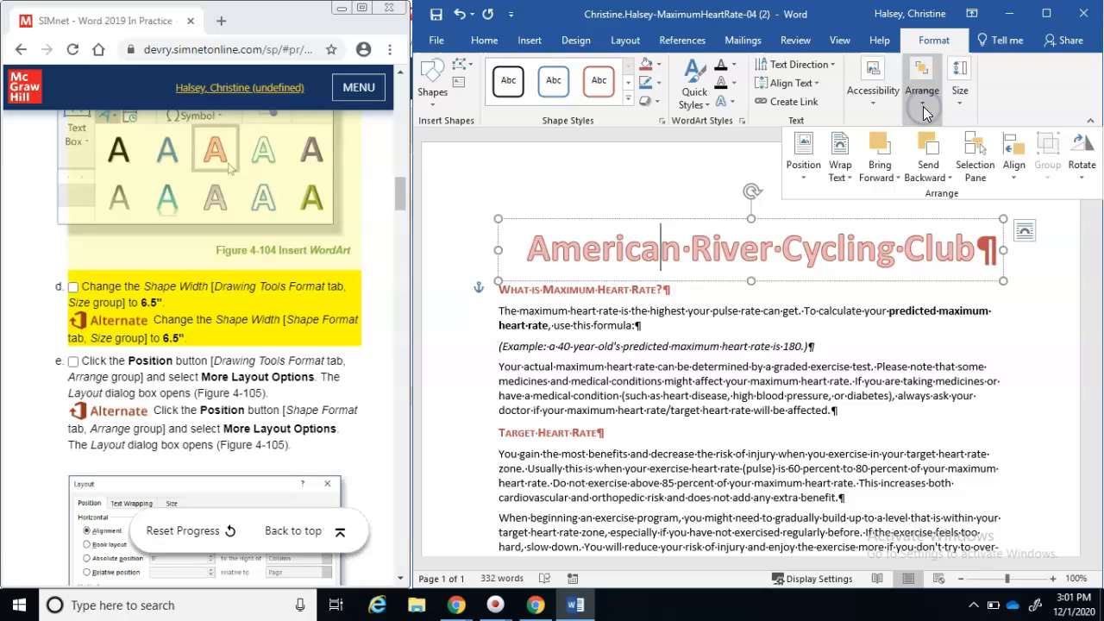
click(796, 181)
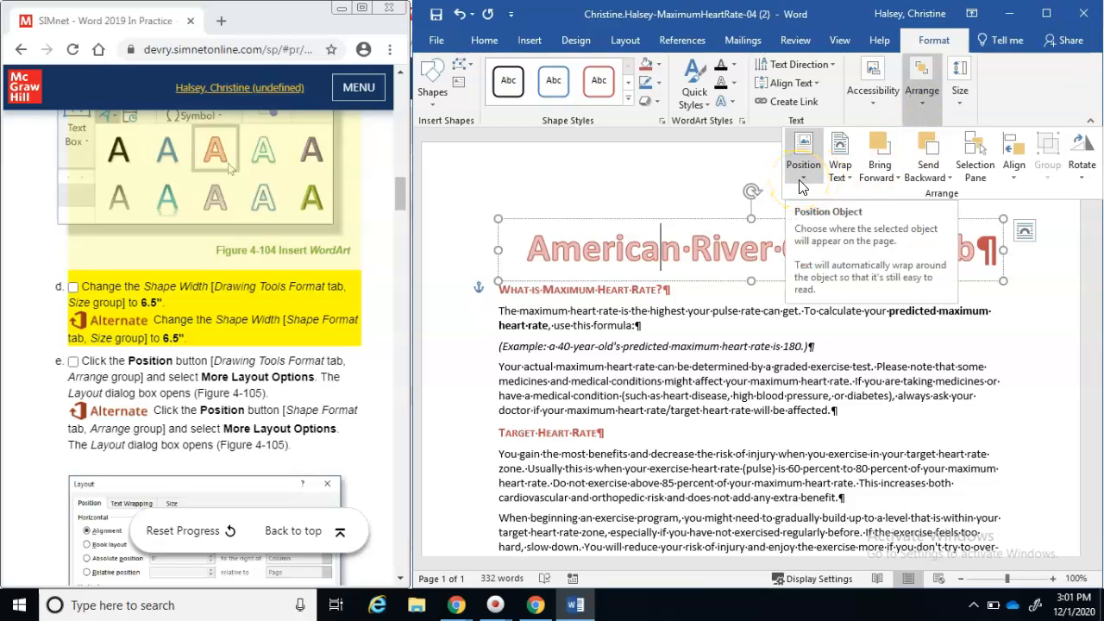
click(801, 184)
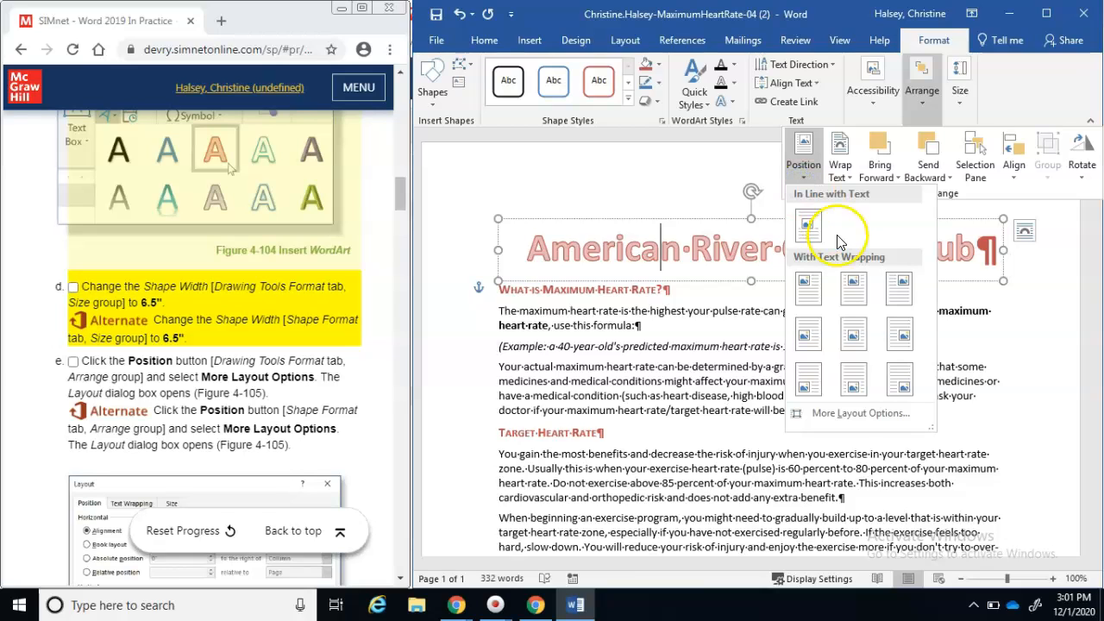
click(849, 414)
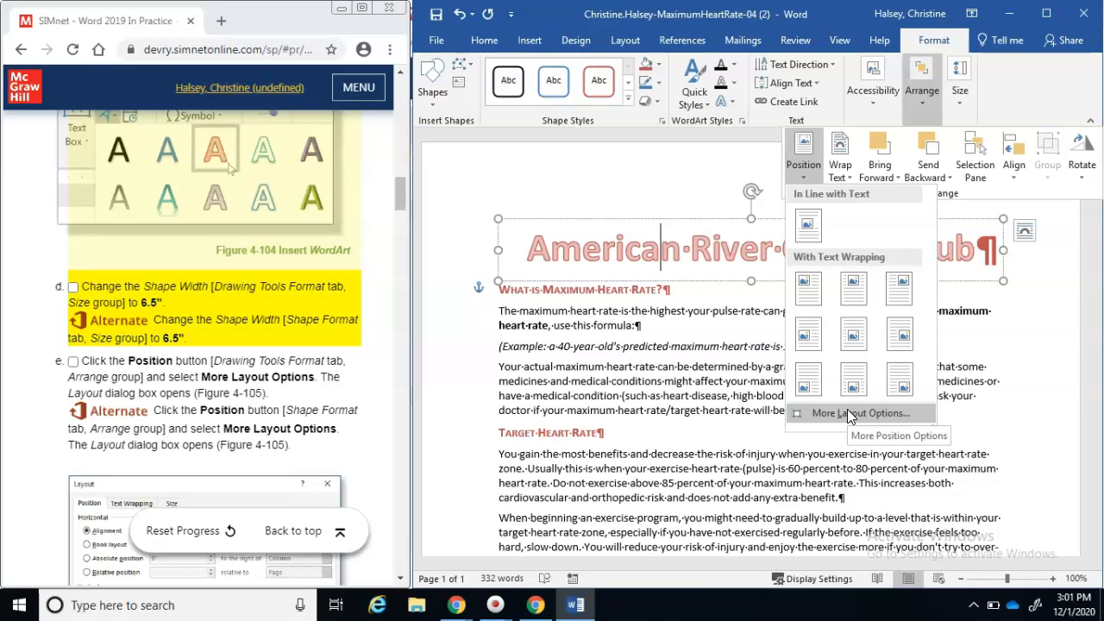
click(849, 414)
click(460, 409)
click(73, 288)
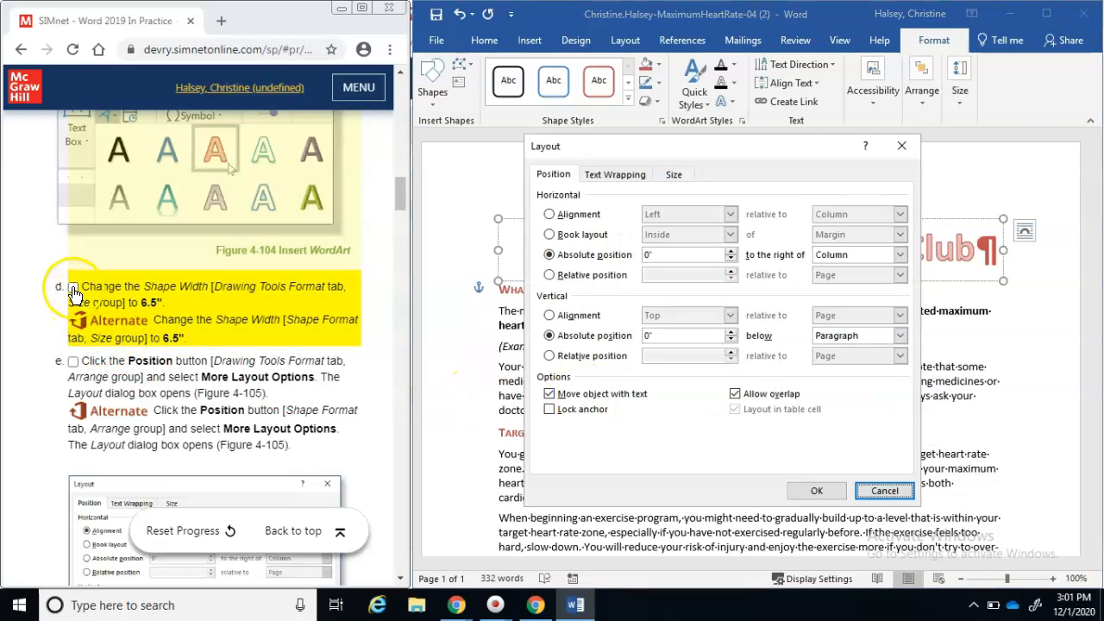
Set the WordArt's horizontal alignment to Centered relative to Margin
click(75, 362)
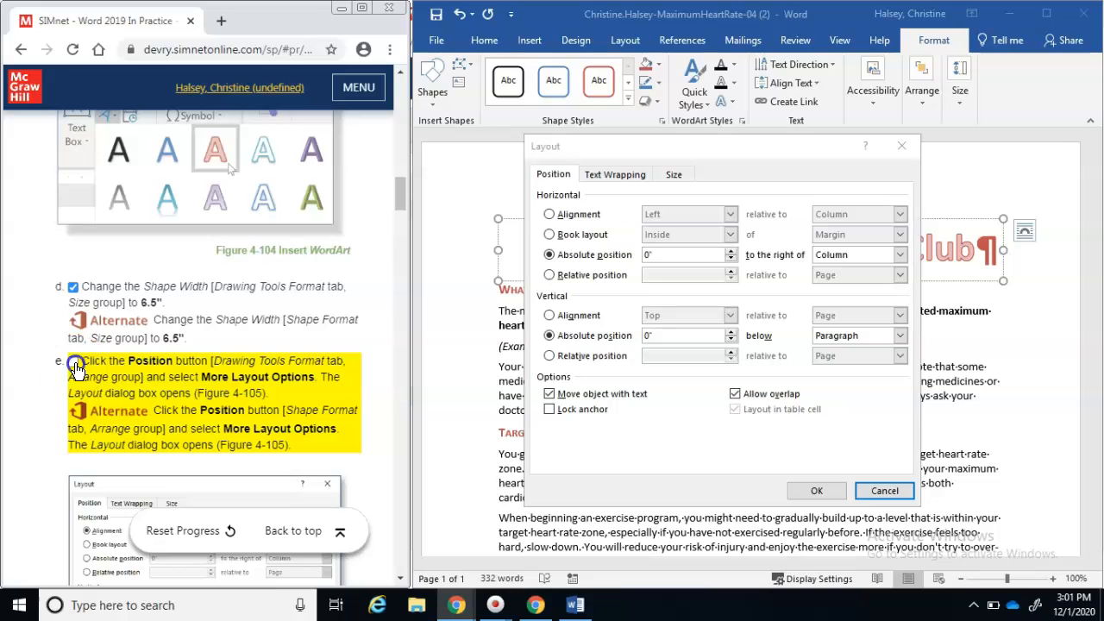
click(403, 536)
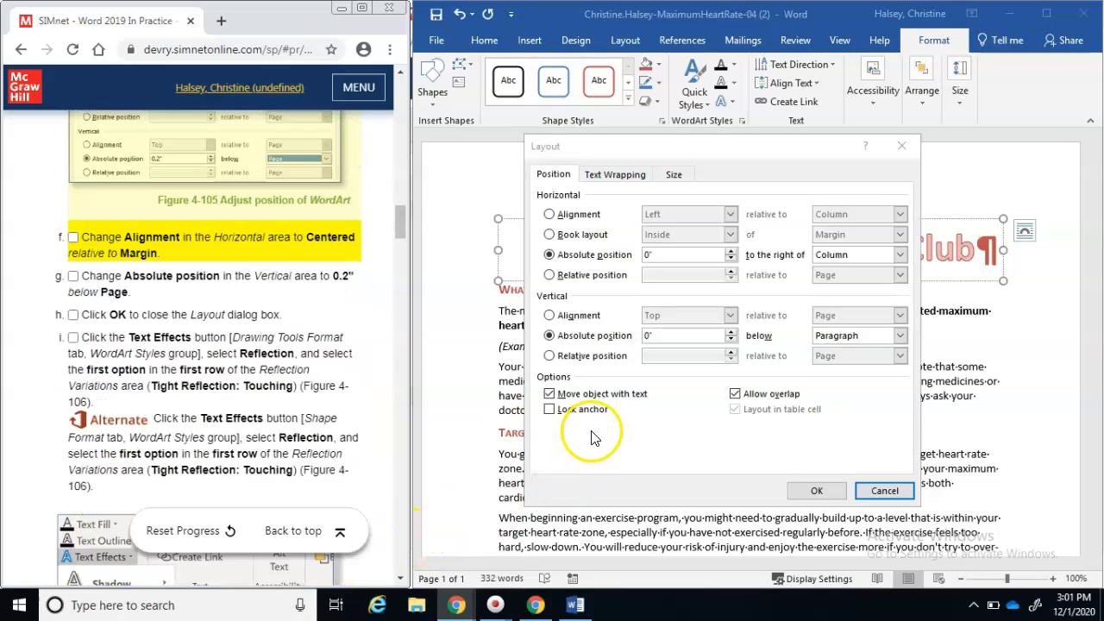
click(659, 425)
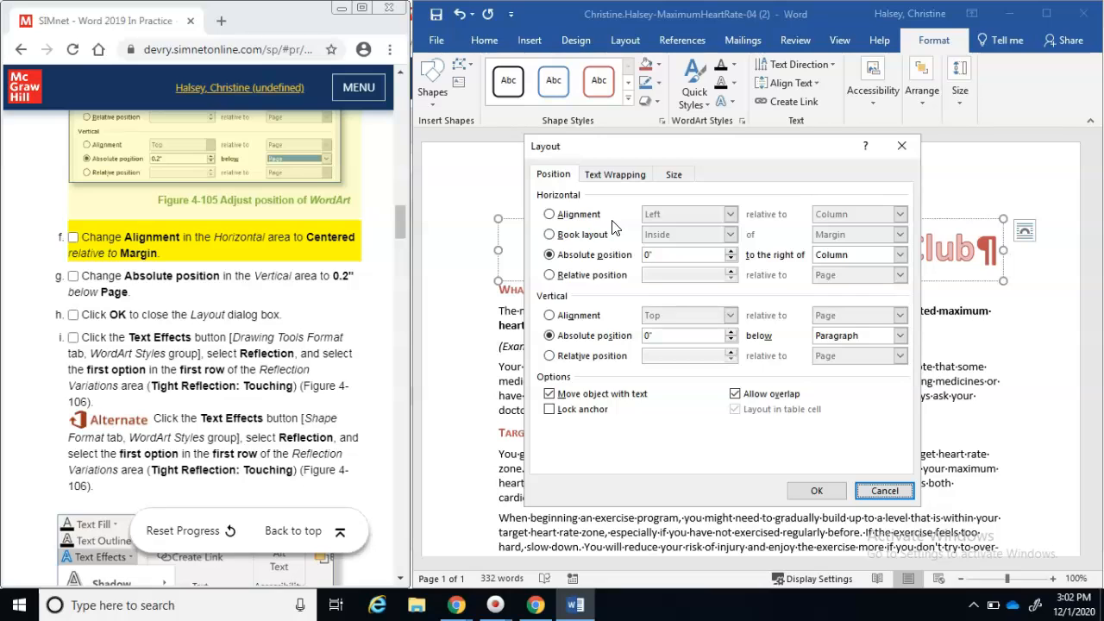
click(581, 215)
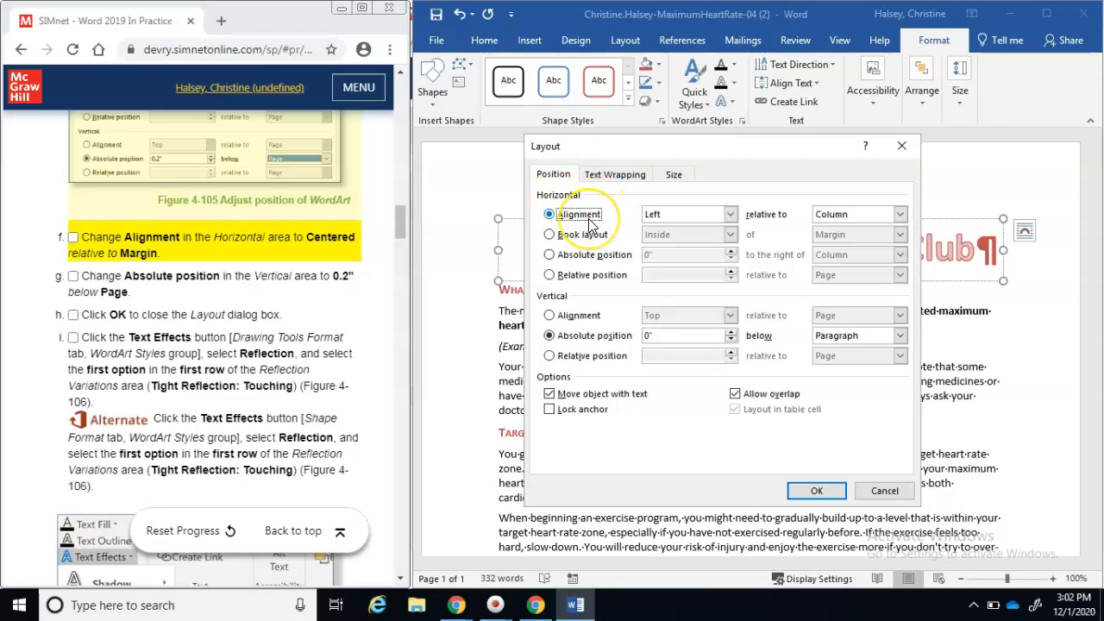
click(730, 214)
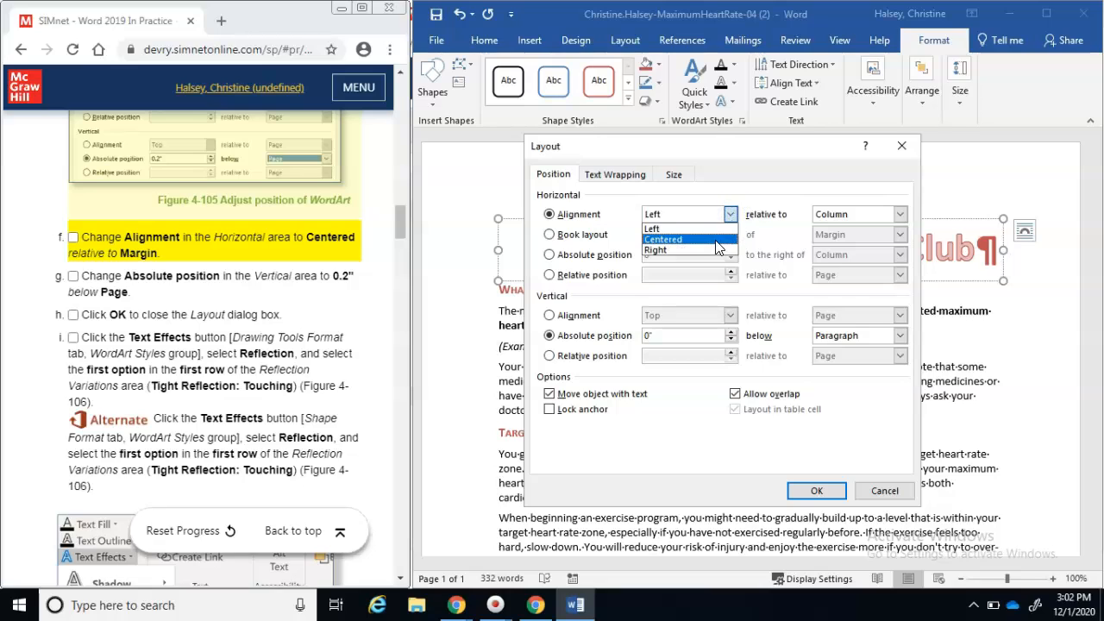
click(717, 248)
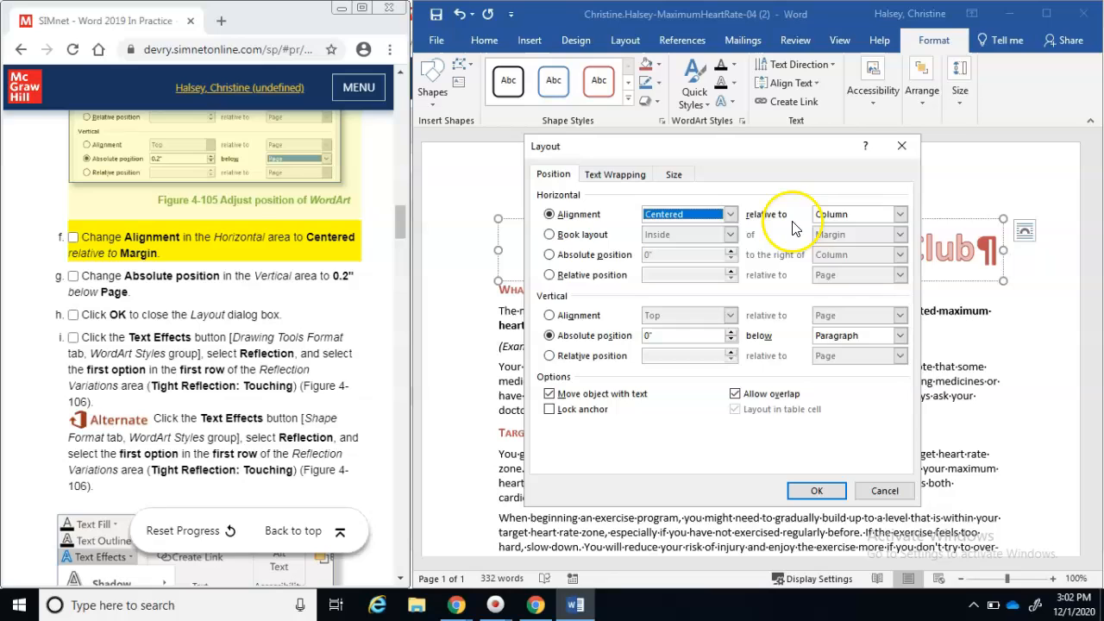
click(902, 215)
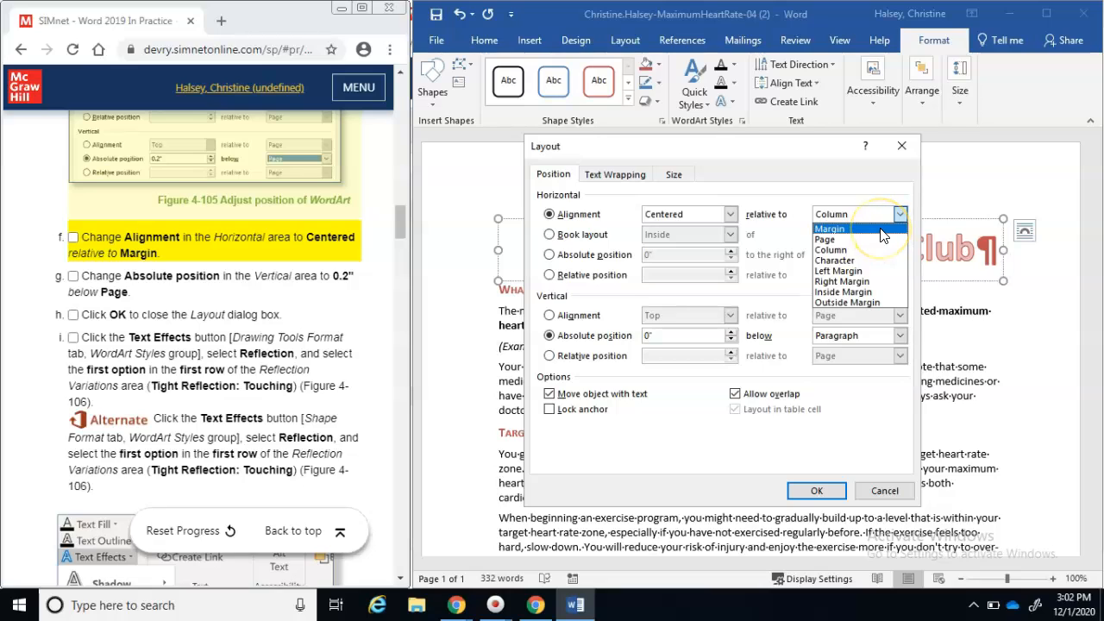
click(879, 229)
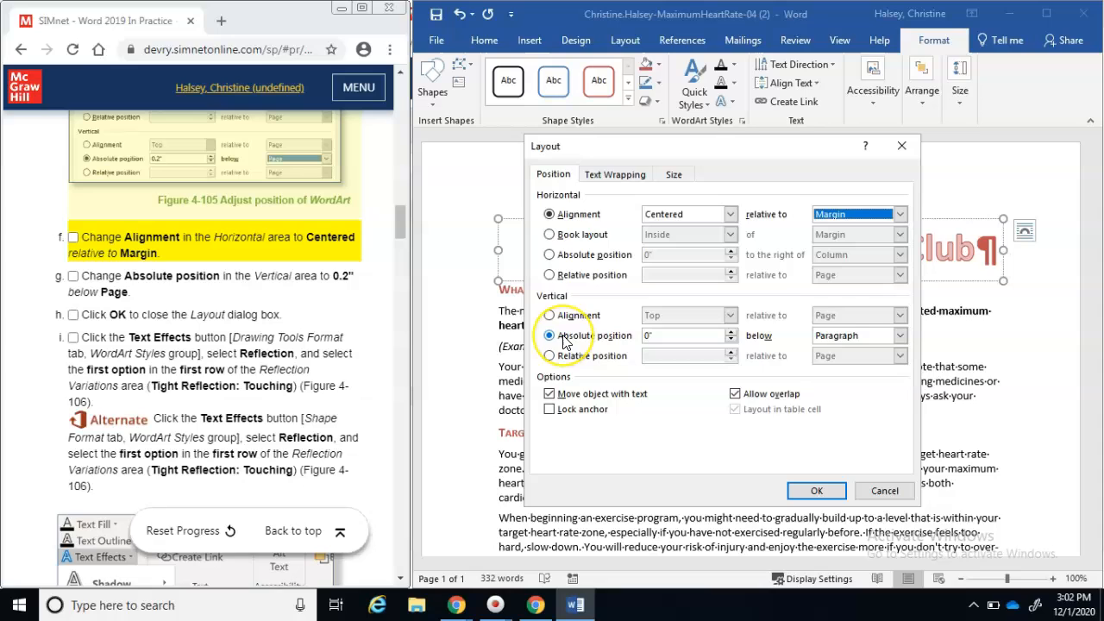
Set the vertical absolute position to 0.2" below Page, check off steps f–h, and apply
click(731, 332)
click(732, 331)
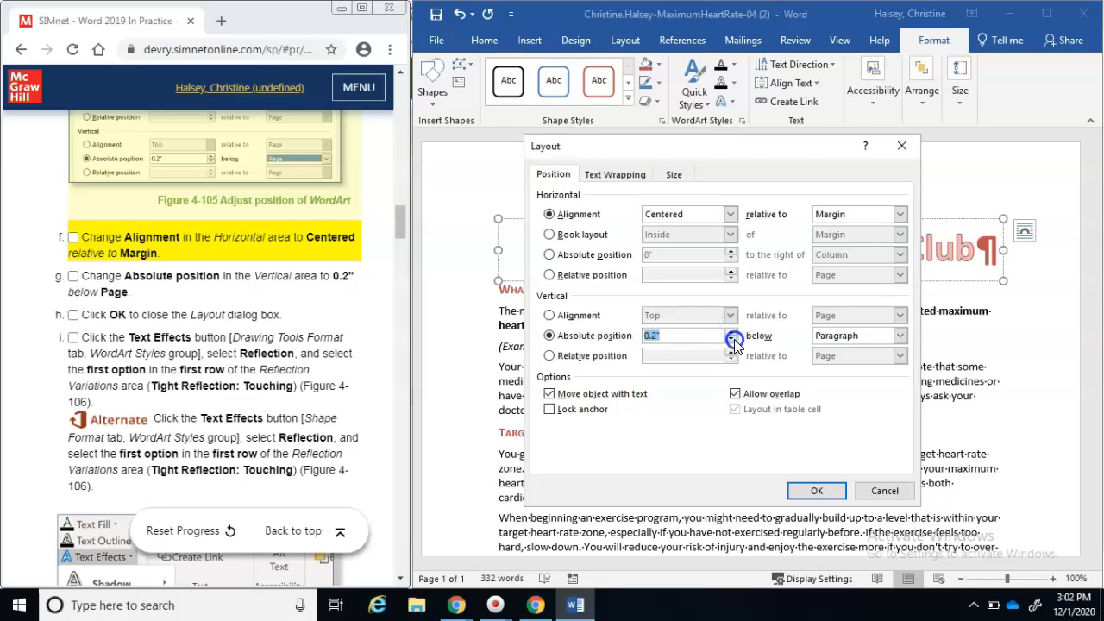
click(904, 336)
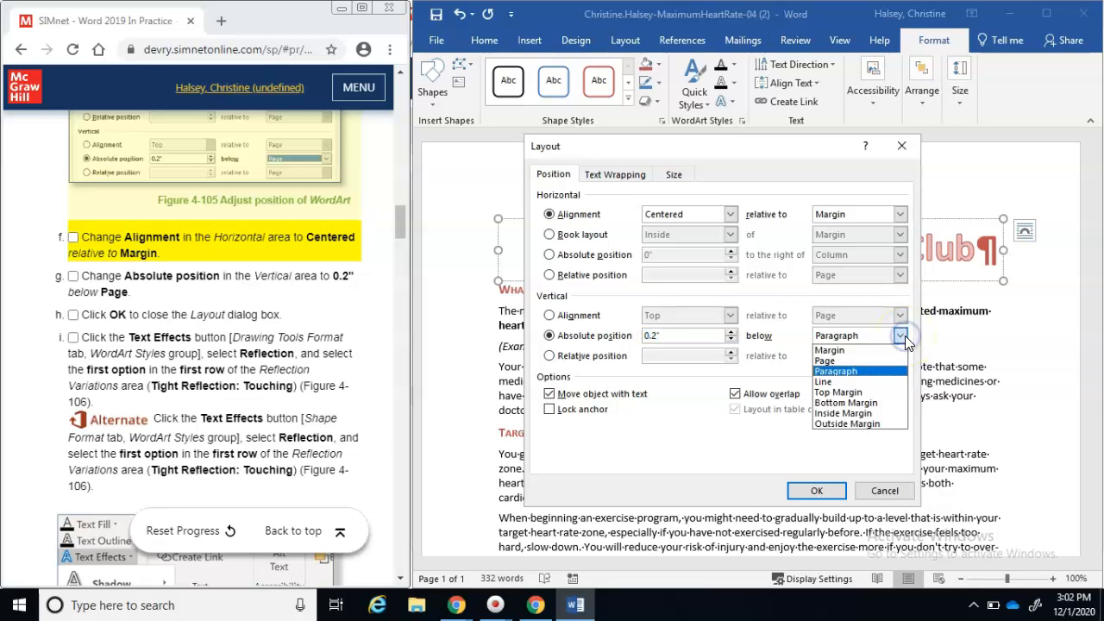
click(876, 372)
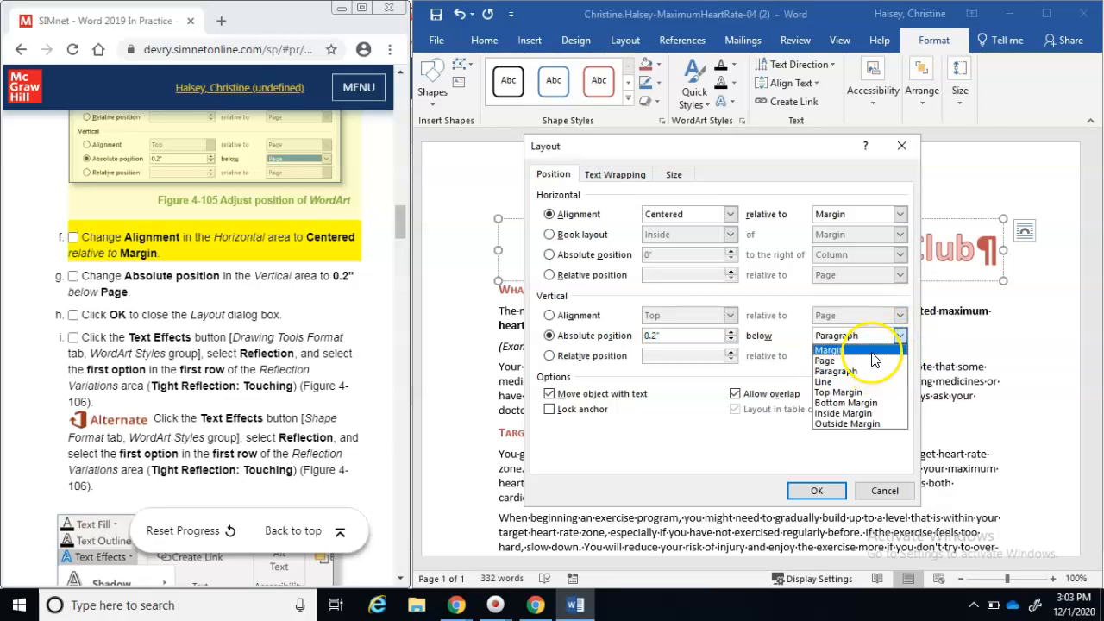
click(871, 361)
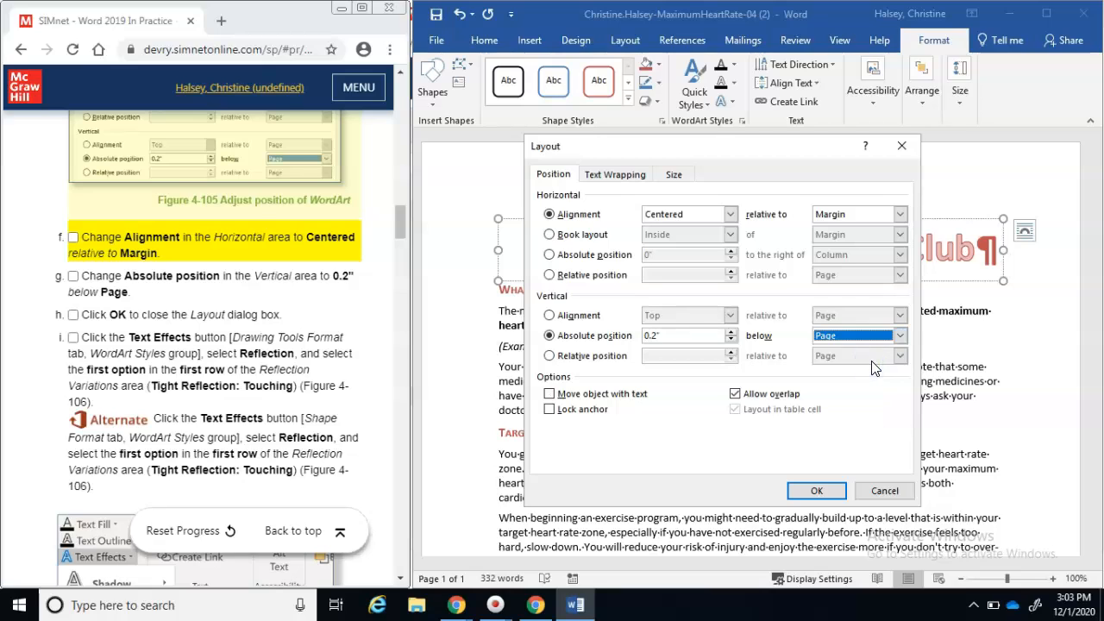
click(65, 254)
click(73, 239)
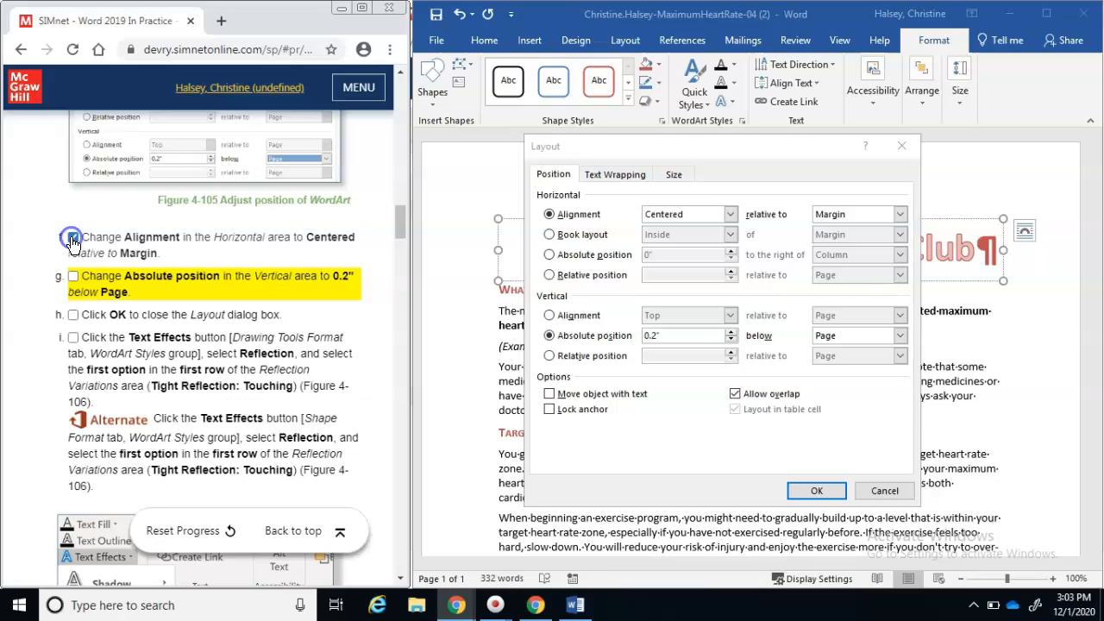
click(75, 277)
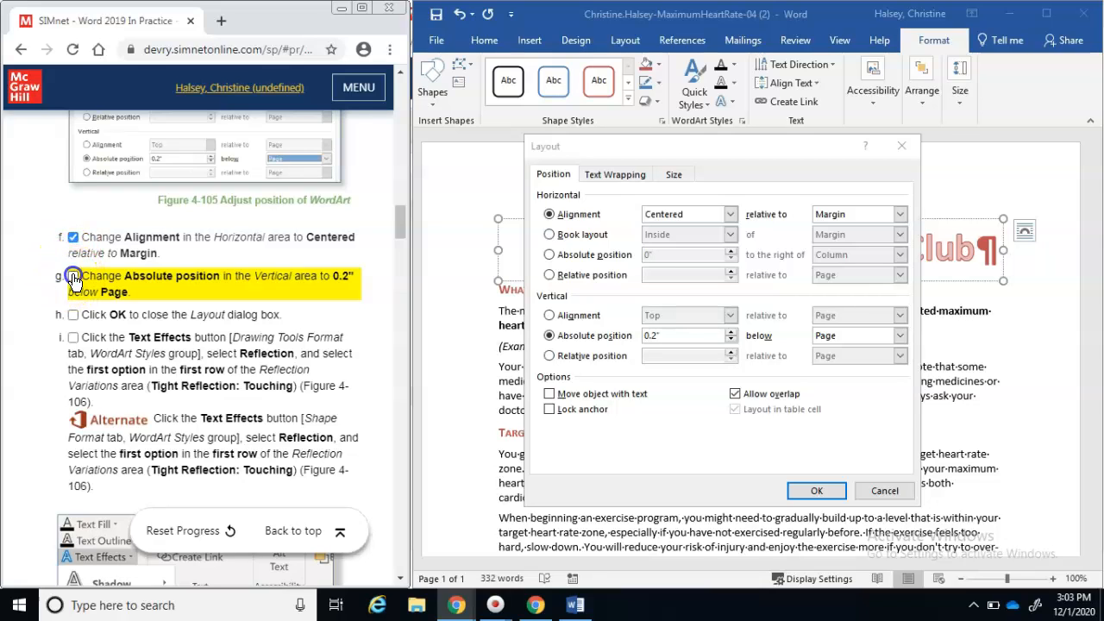
click(74, 319)
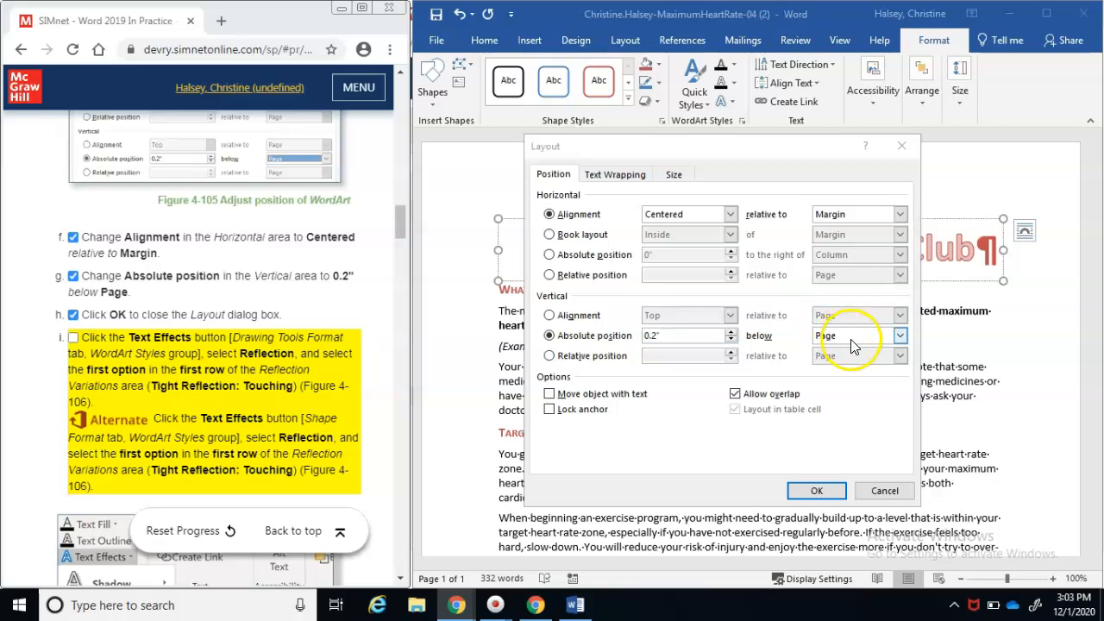
click(818, 491)
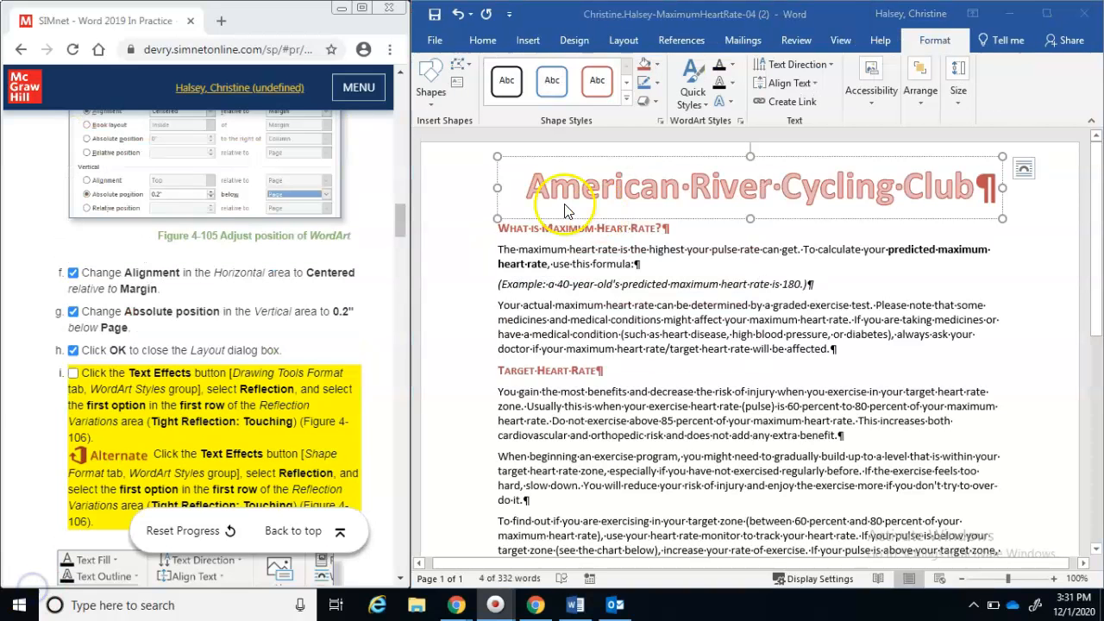
Select all the American River Cycling Club WordArt title text for formatting
triple_click(531, 184)
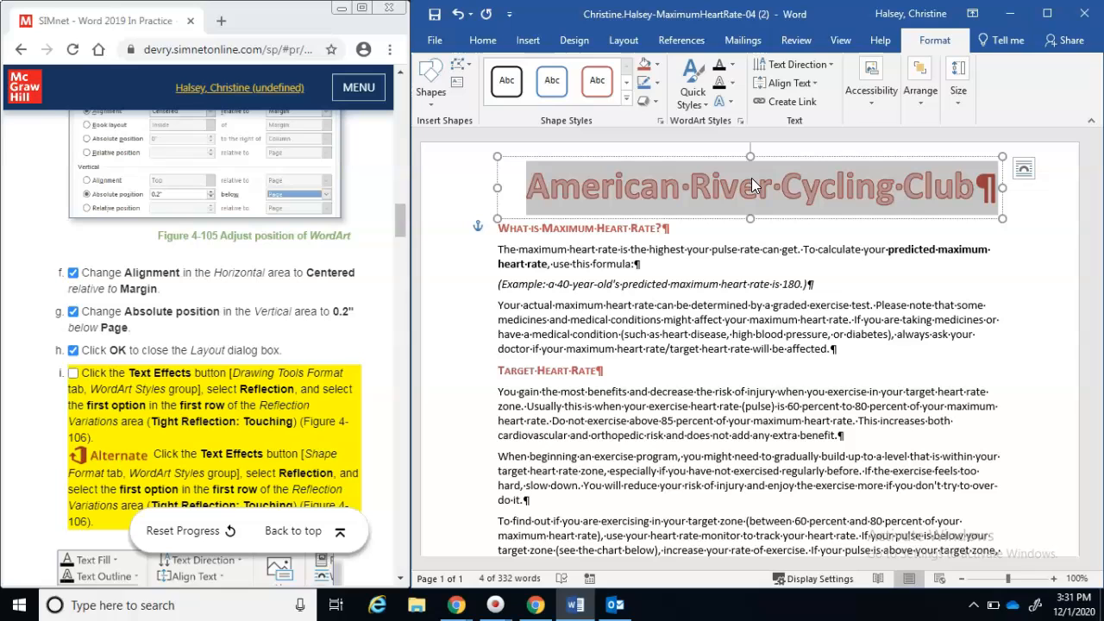
click(937, 41)
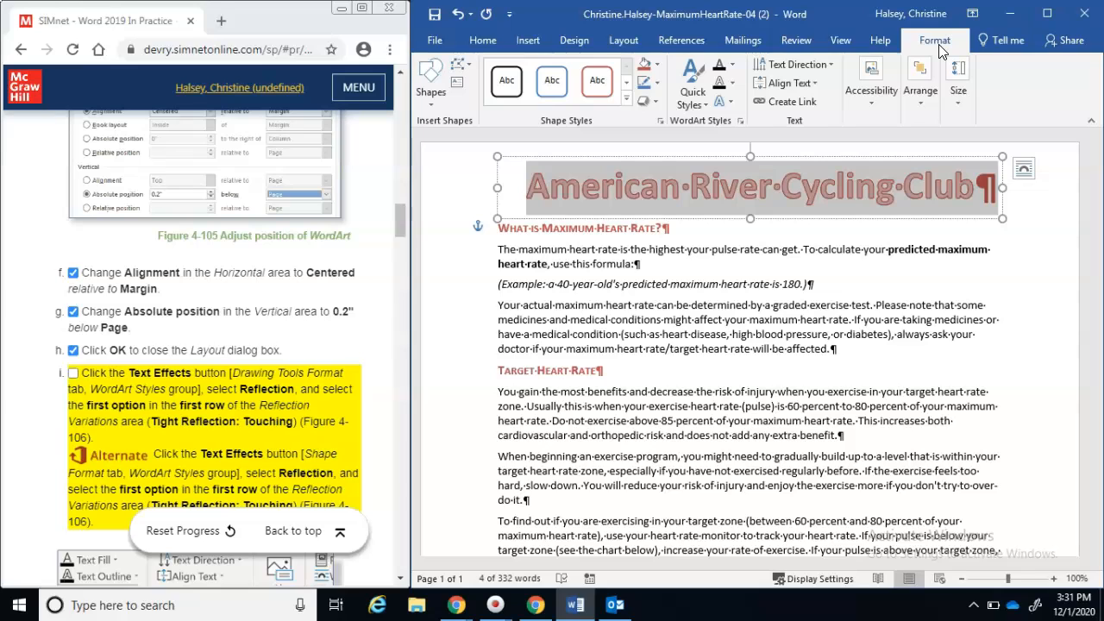
Give the WordArt title the Tight Reflection: Touching text effect
click(729, 105)
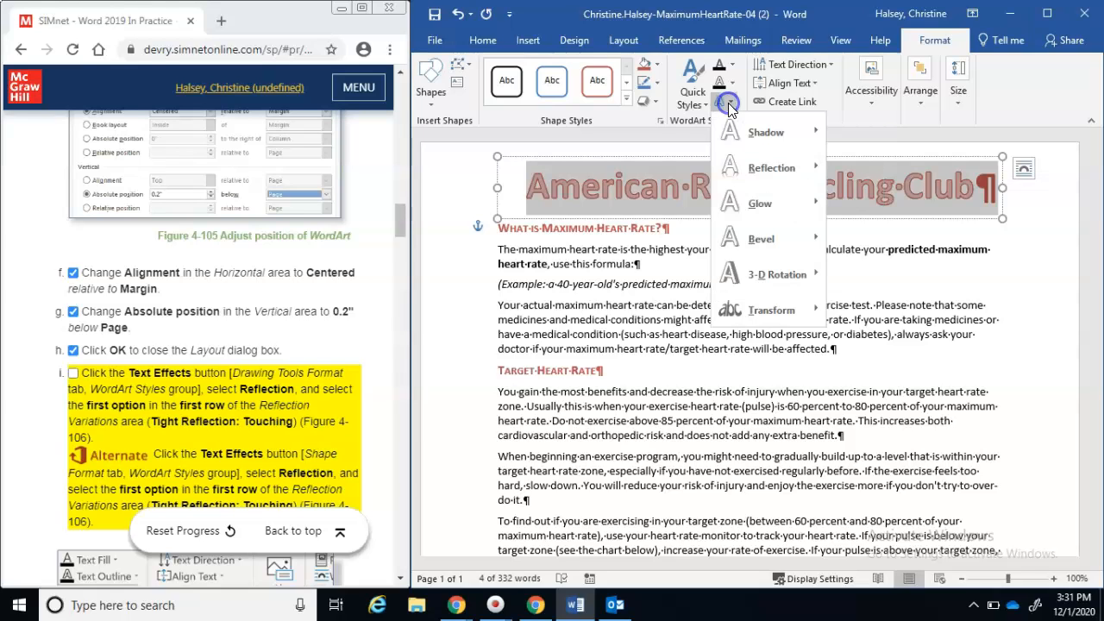
click(732, 168)
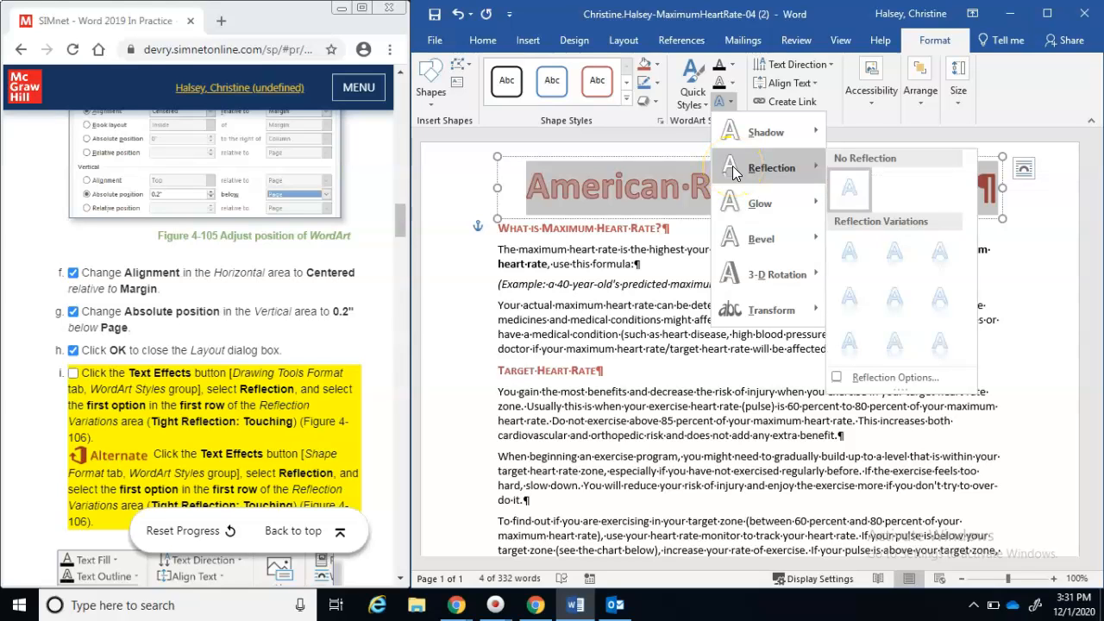
click(844, 260)
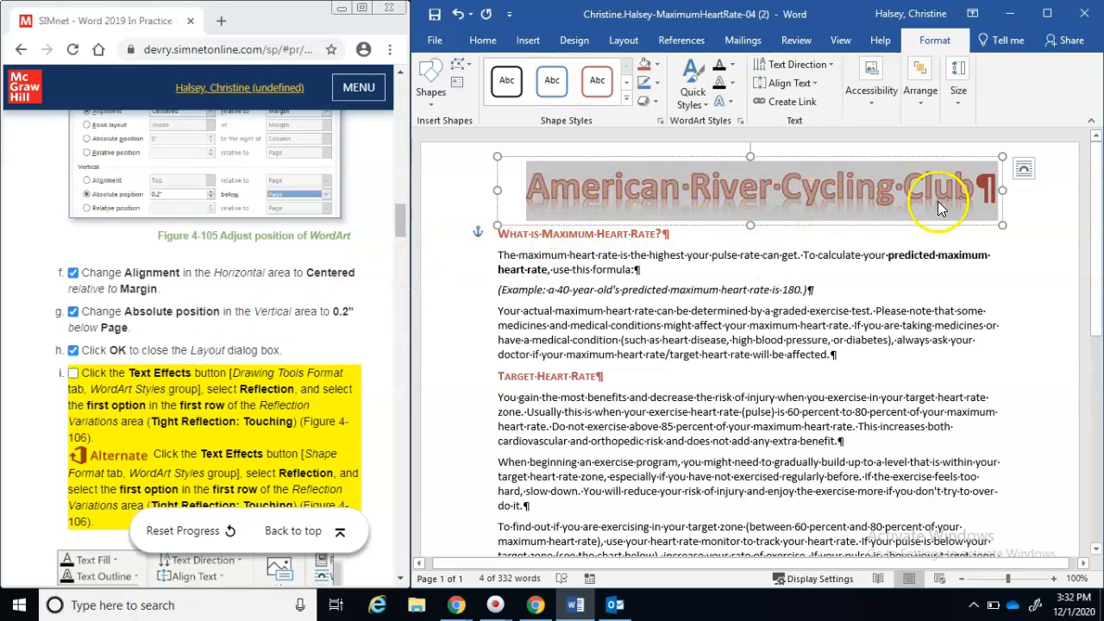
click(73, 374)
click(397, 528)
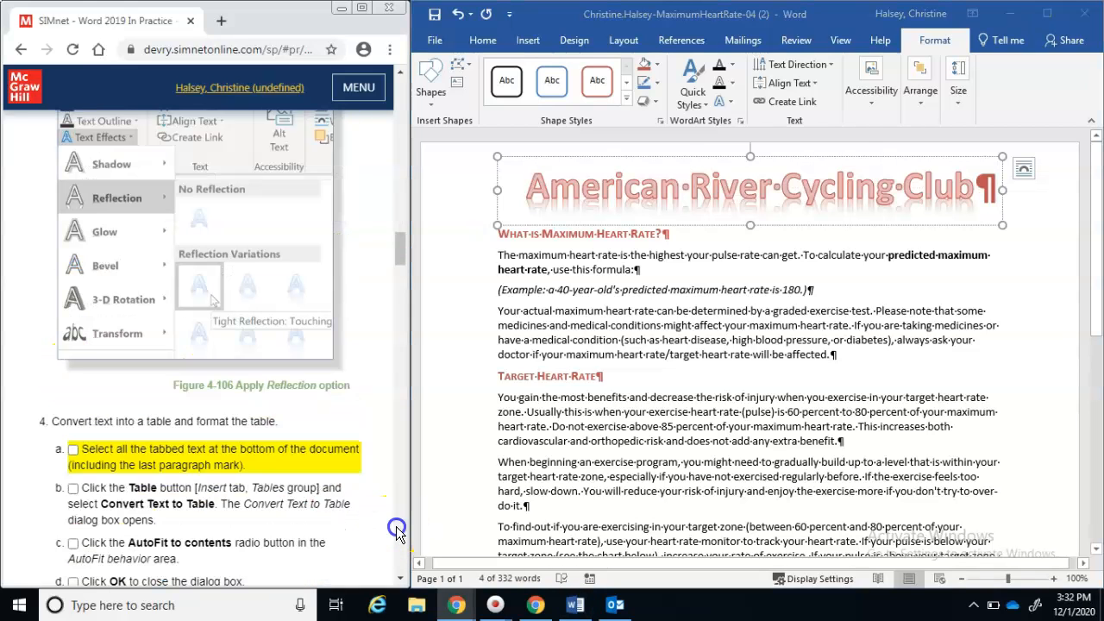
click(400, 580)
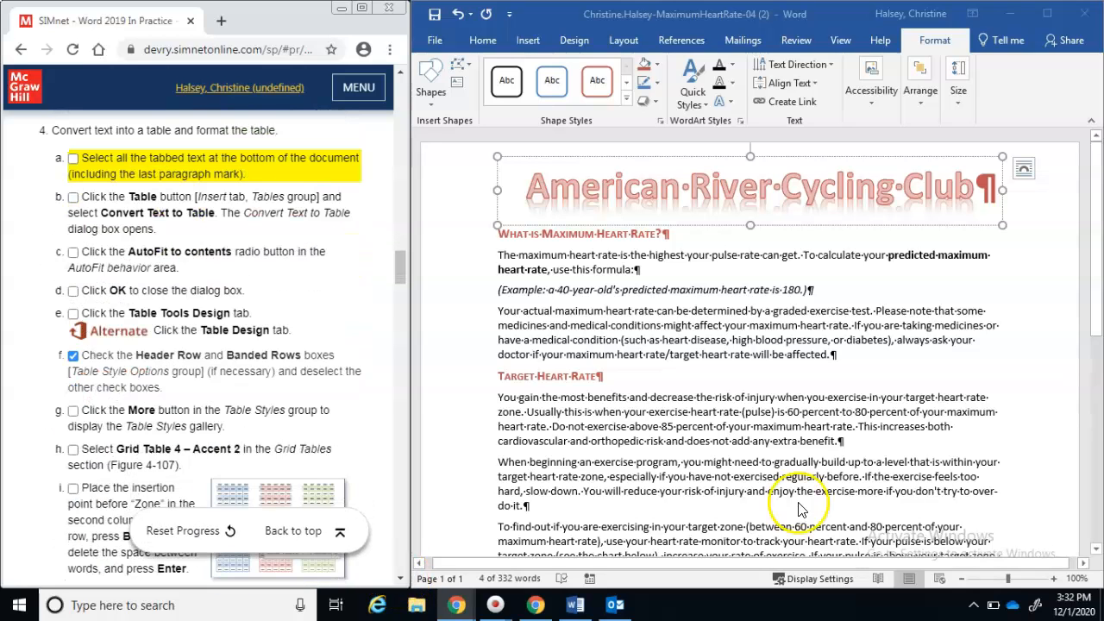
Scroll down and select all the tabbed heart-rate text from Age to the final 150
click(1098, 535)
click(1098, 508)
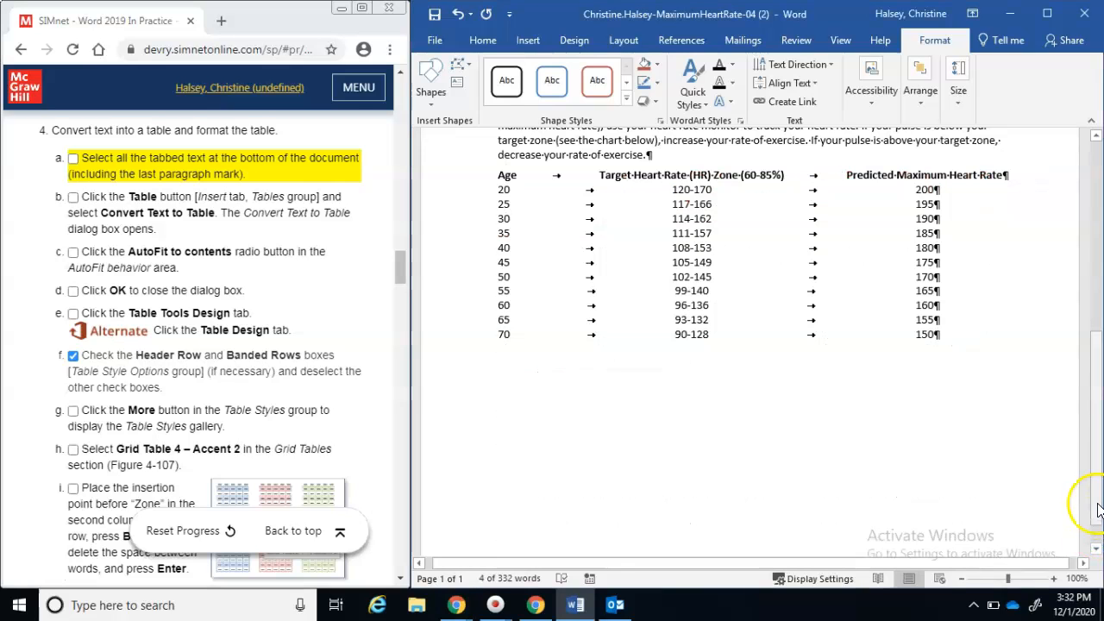
drag(1097, 505, 1097, 457)
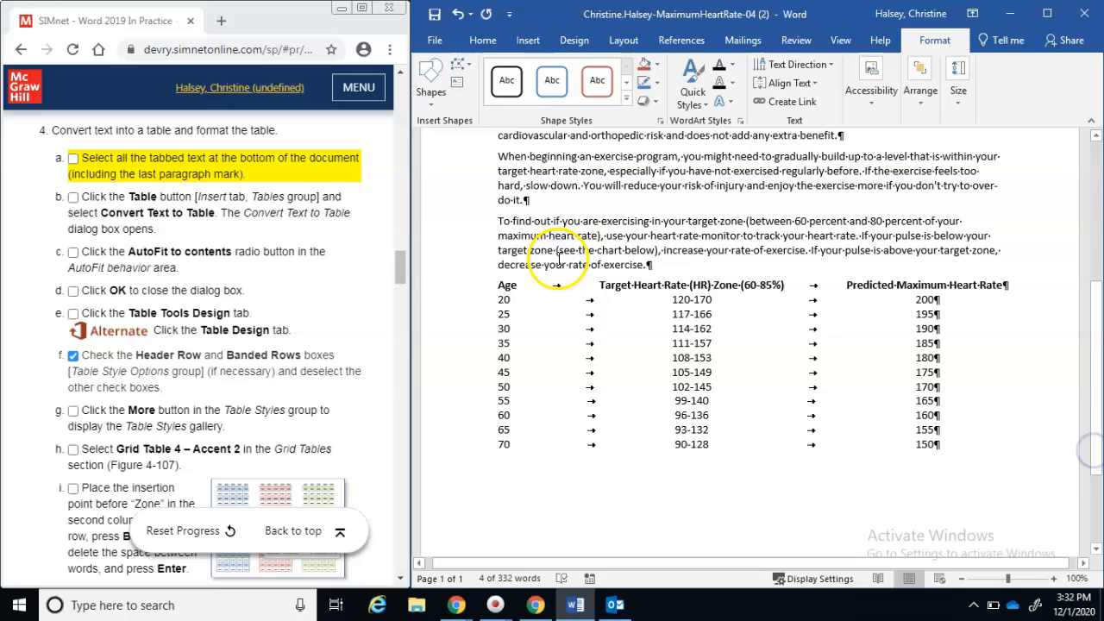
drag(500, 283, 772, 310)
click(499, 371)
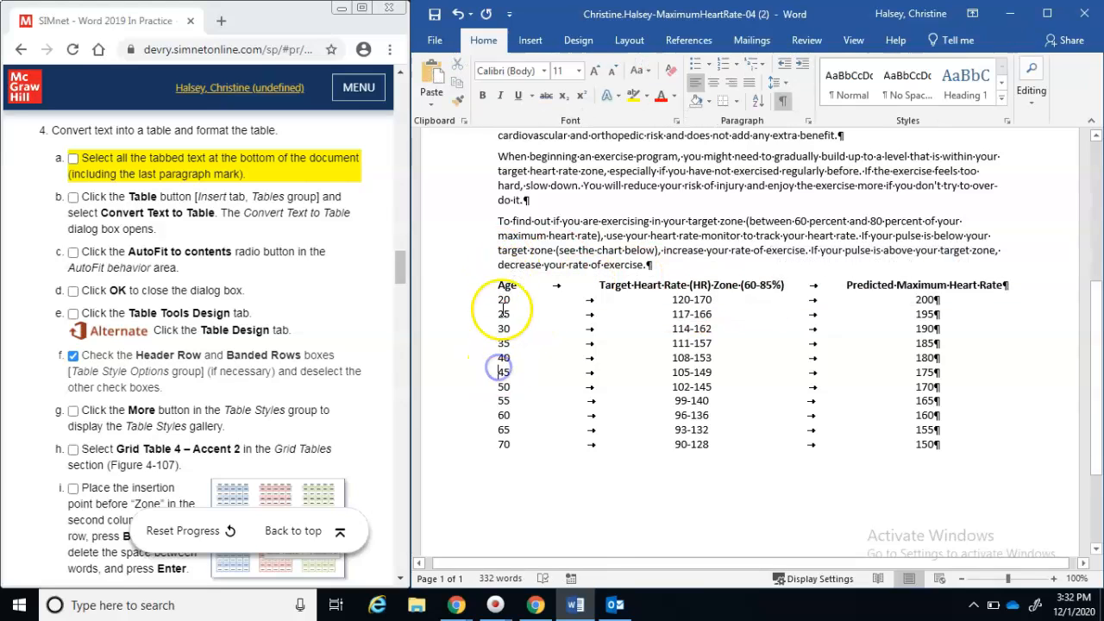
drag(496, 283, 944, 457)
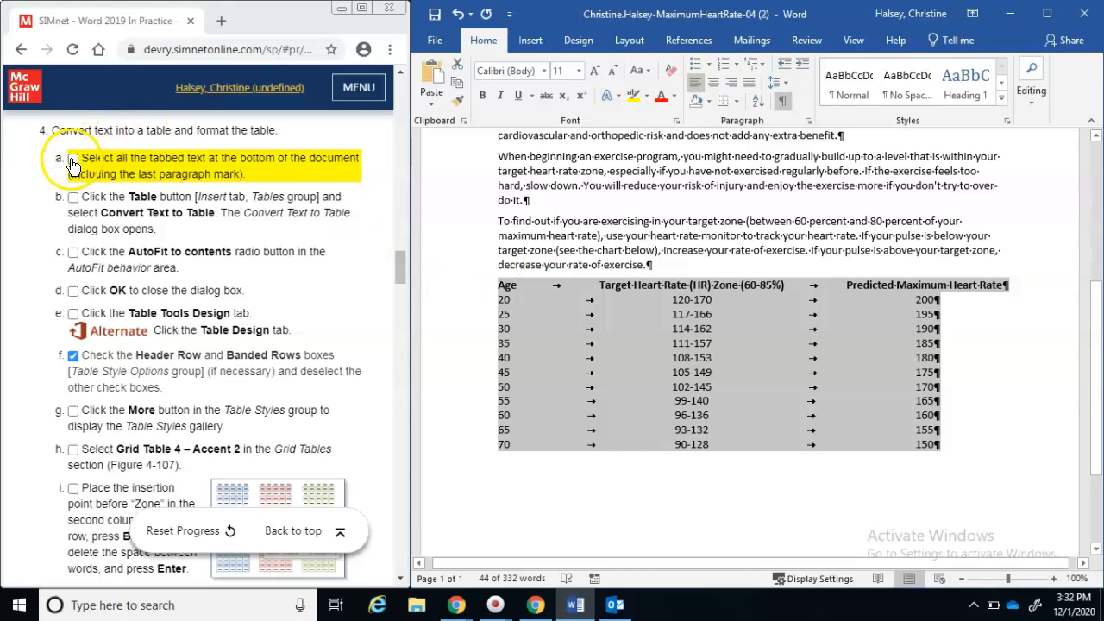
click(73, 159)
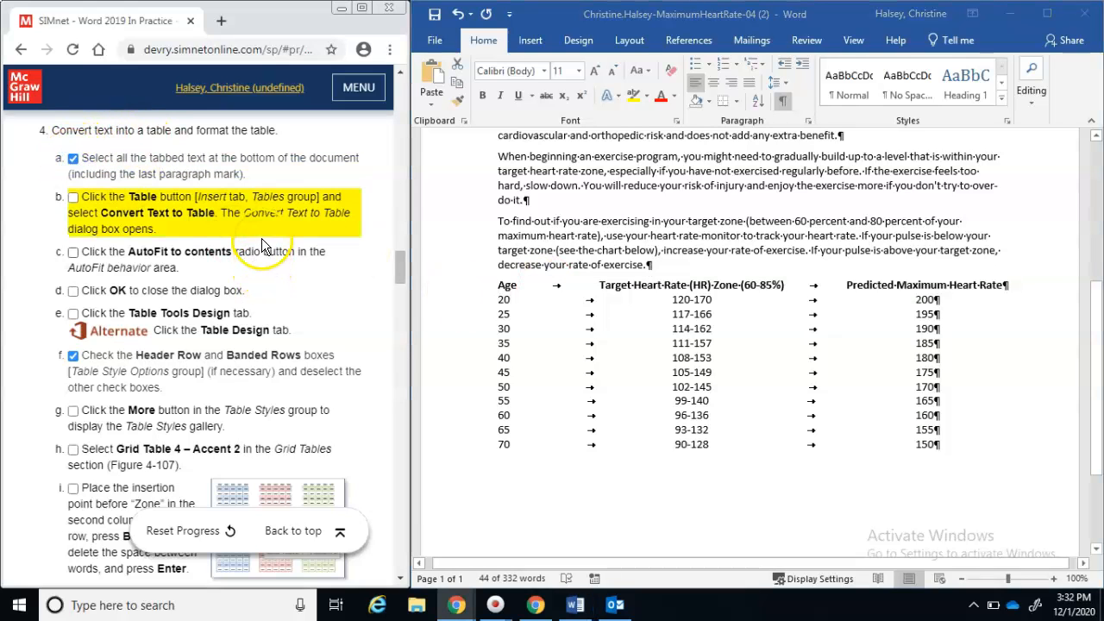
Convert the selected text to a table using Tabs as separator and AutoFit to contents
click(532, 45)
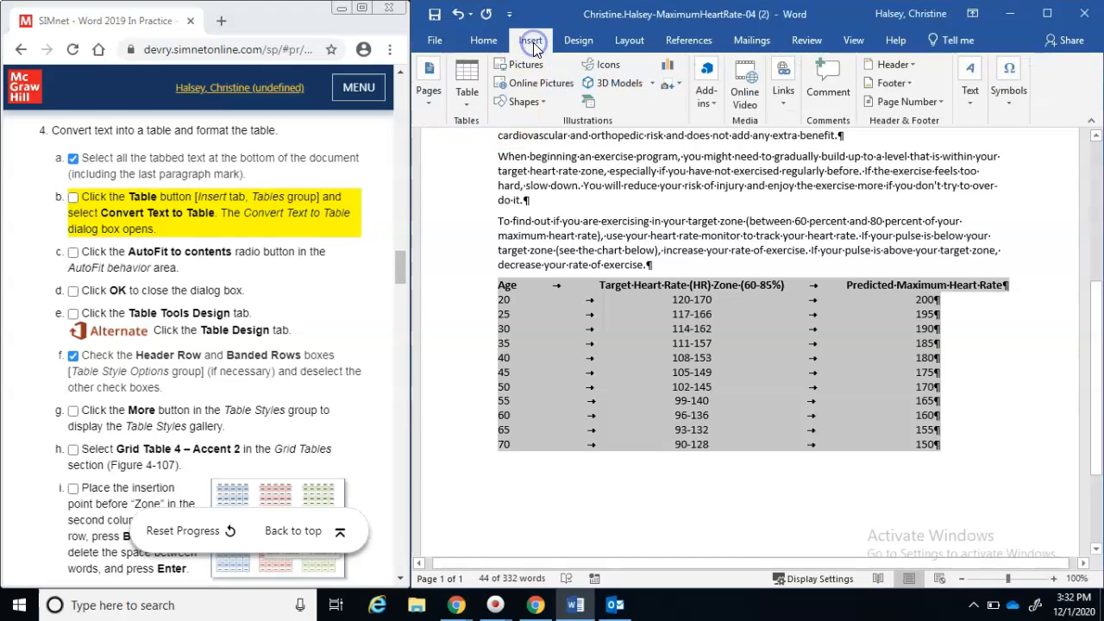
click(470, 104)
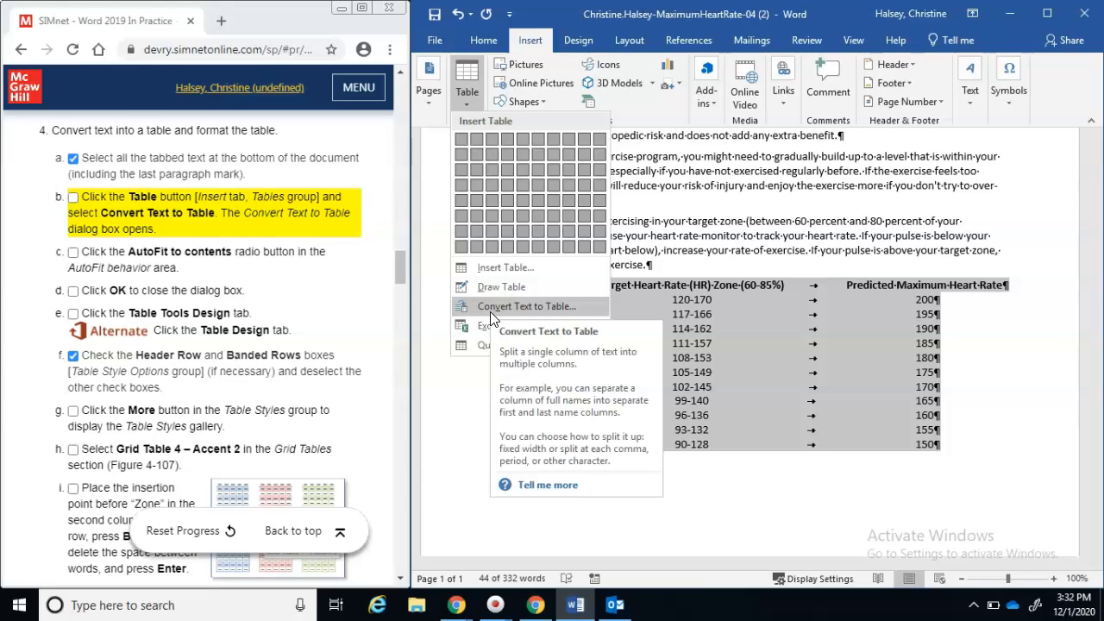
click(491, 312)
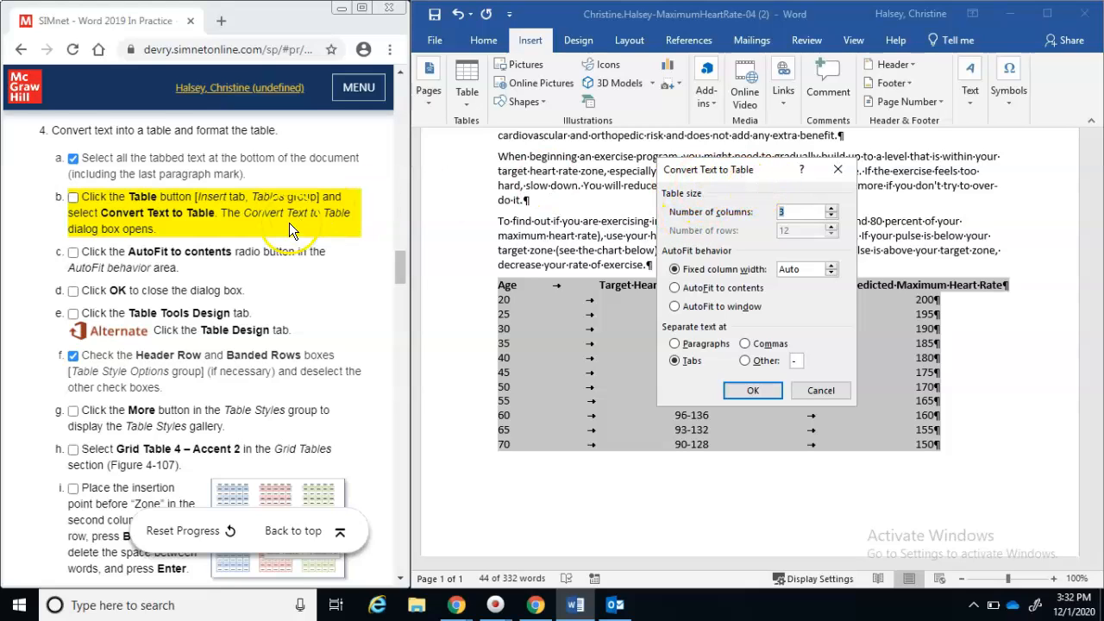
click(74, 202)
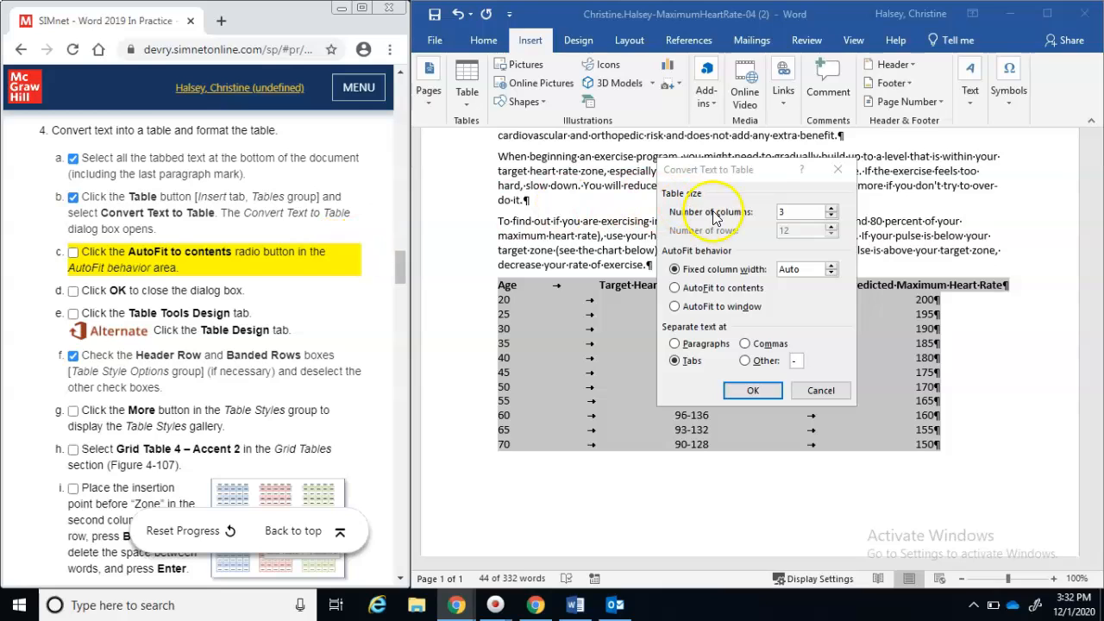
click(676, 291)
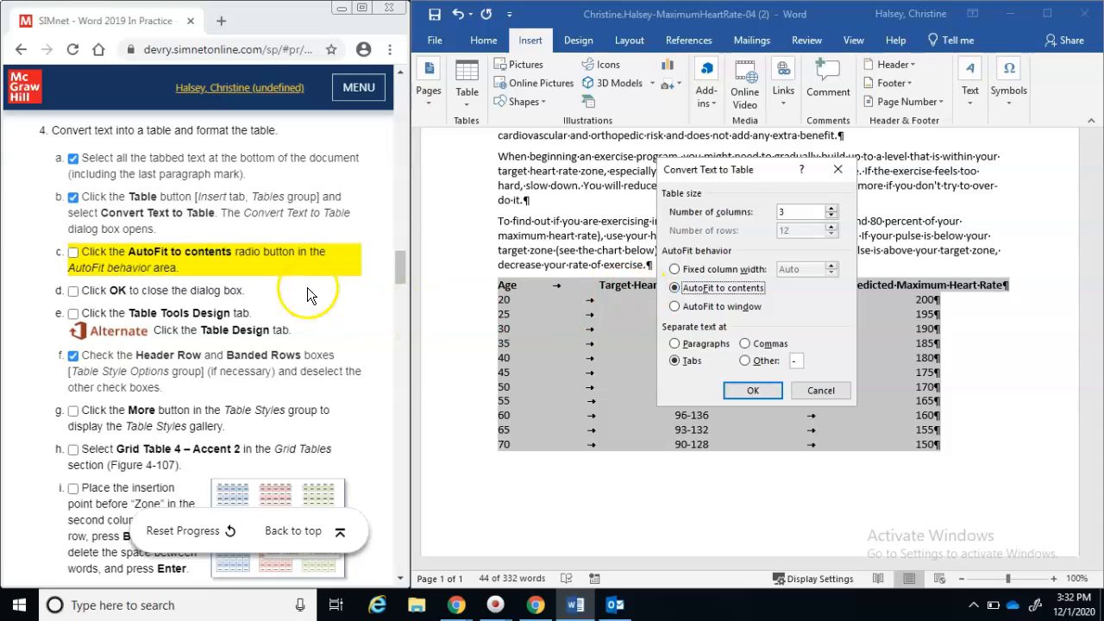
click(76, 254)
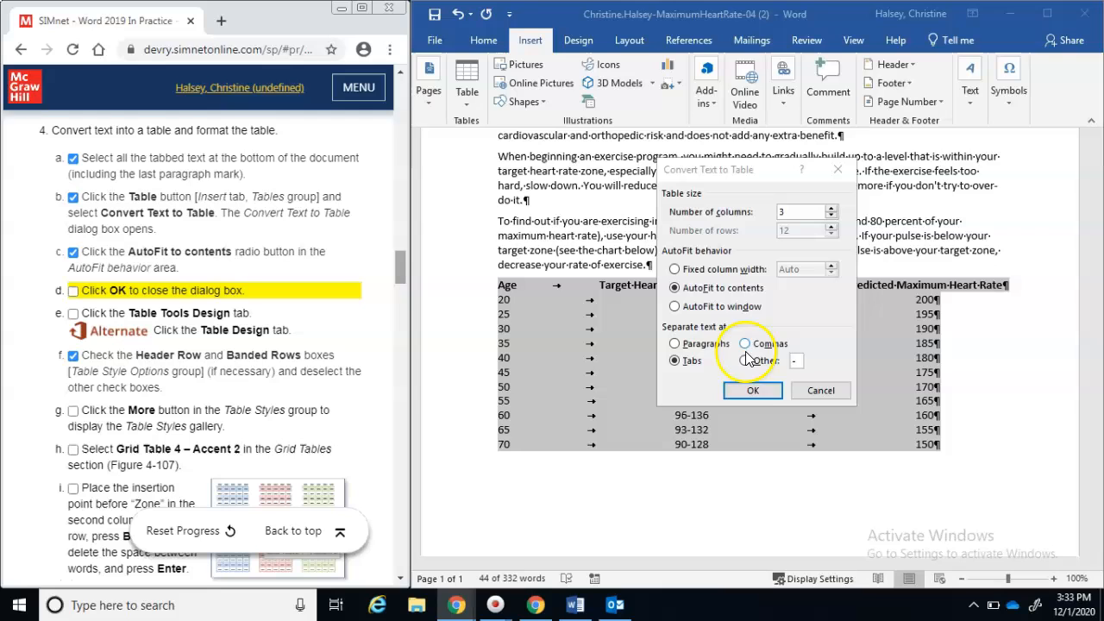
click(752, 387)
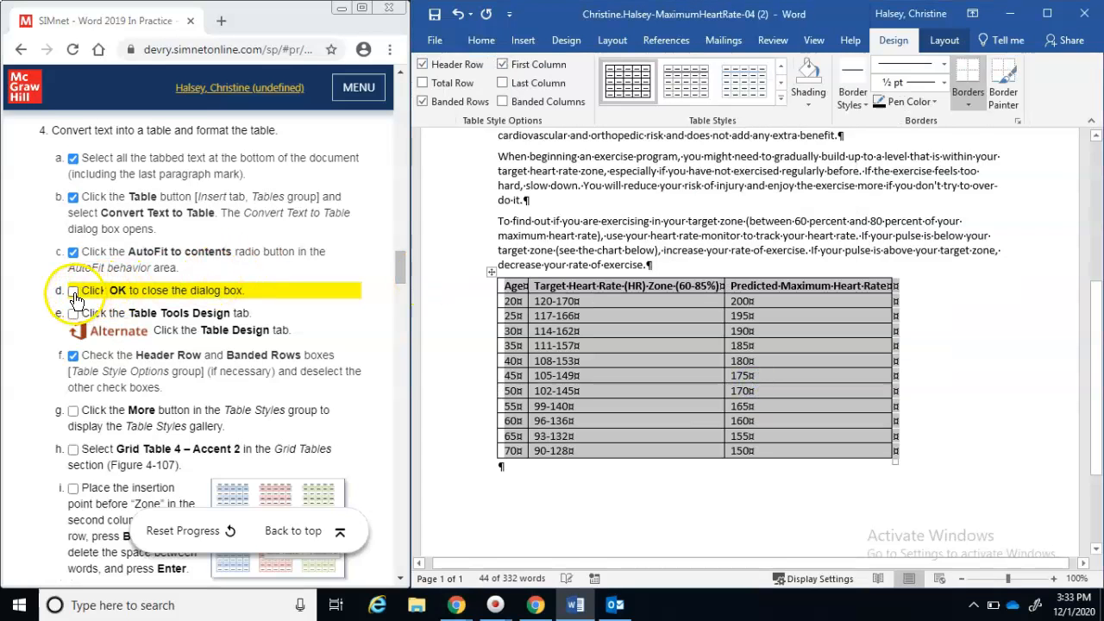
Uncheck First Column in Table Style Options, leaving Header Row and Banded Rows checked
click(74, 291)
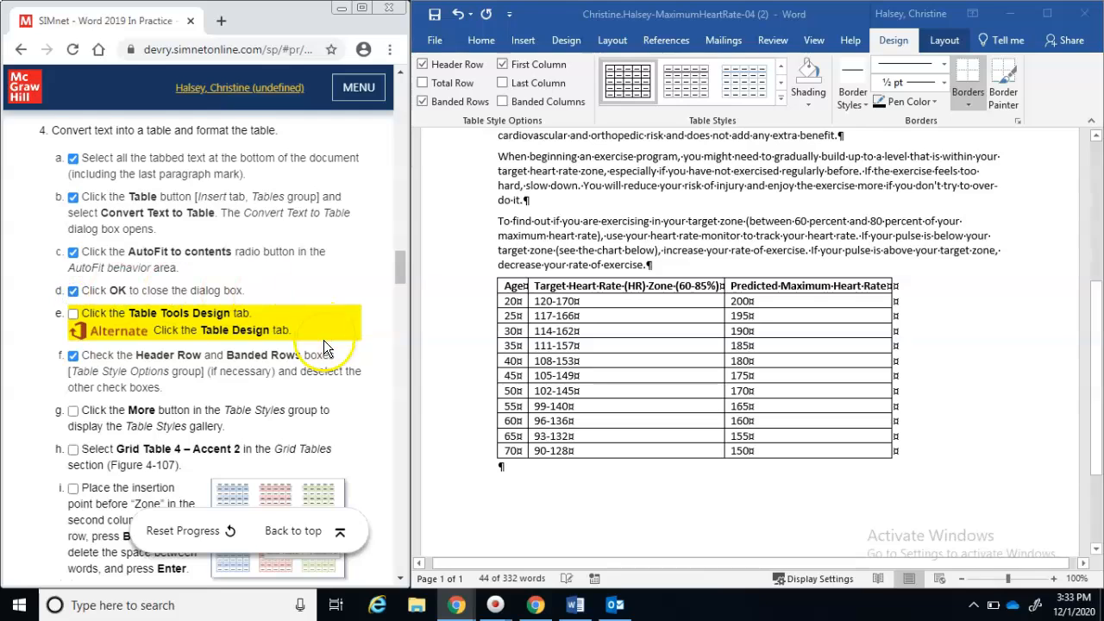
click(894, 43)
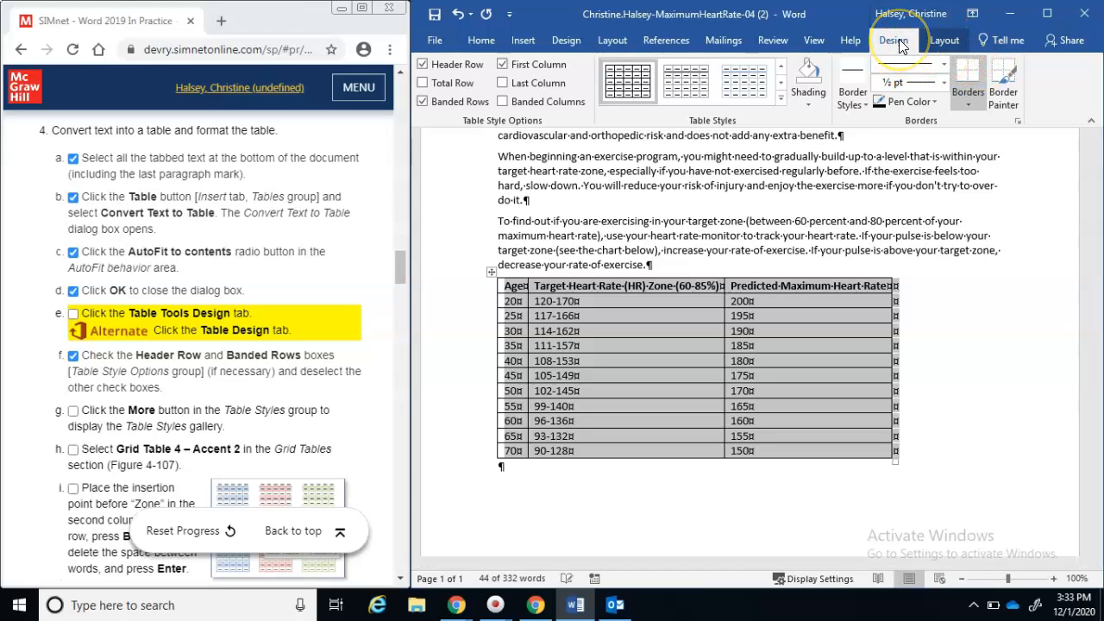
click(74, 298)
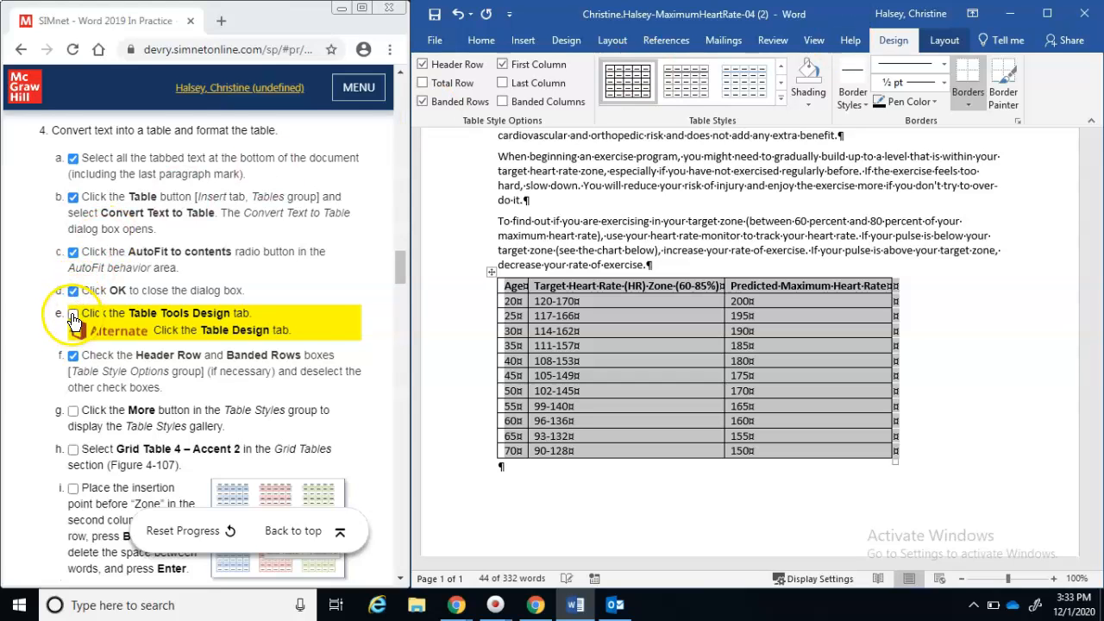
click(73, 315)
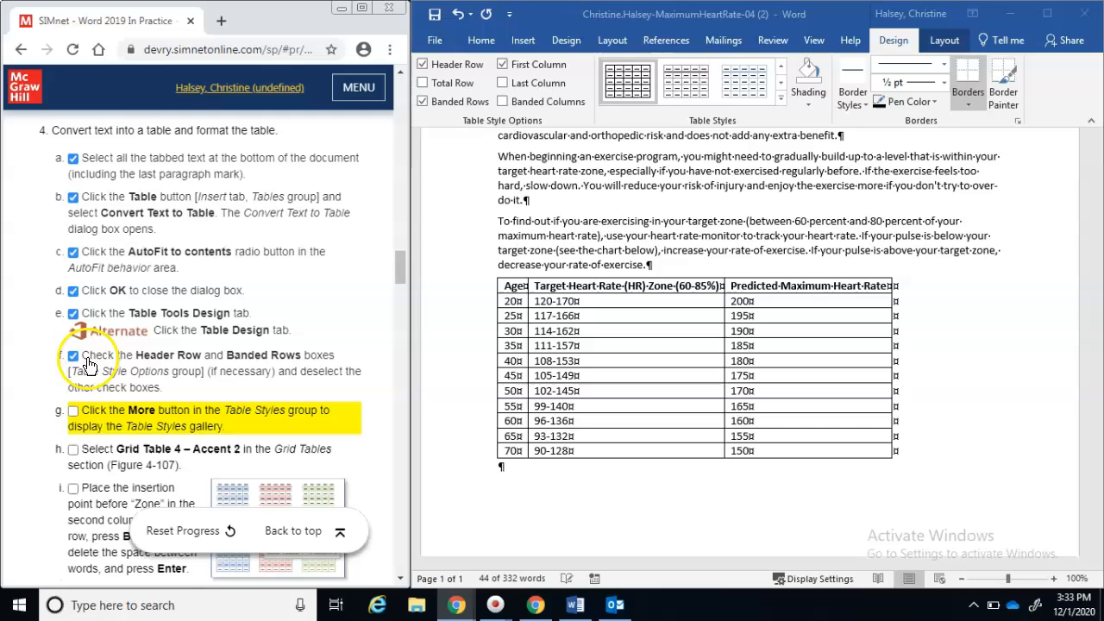
click(74, 356)
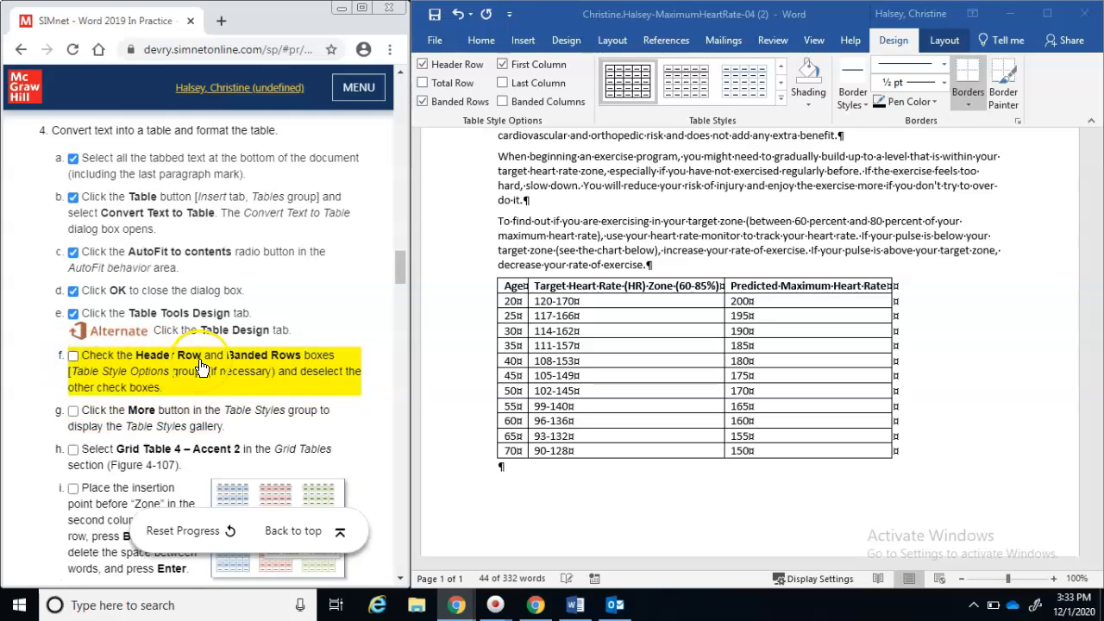
click(507, 74)
click(504, 65)
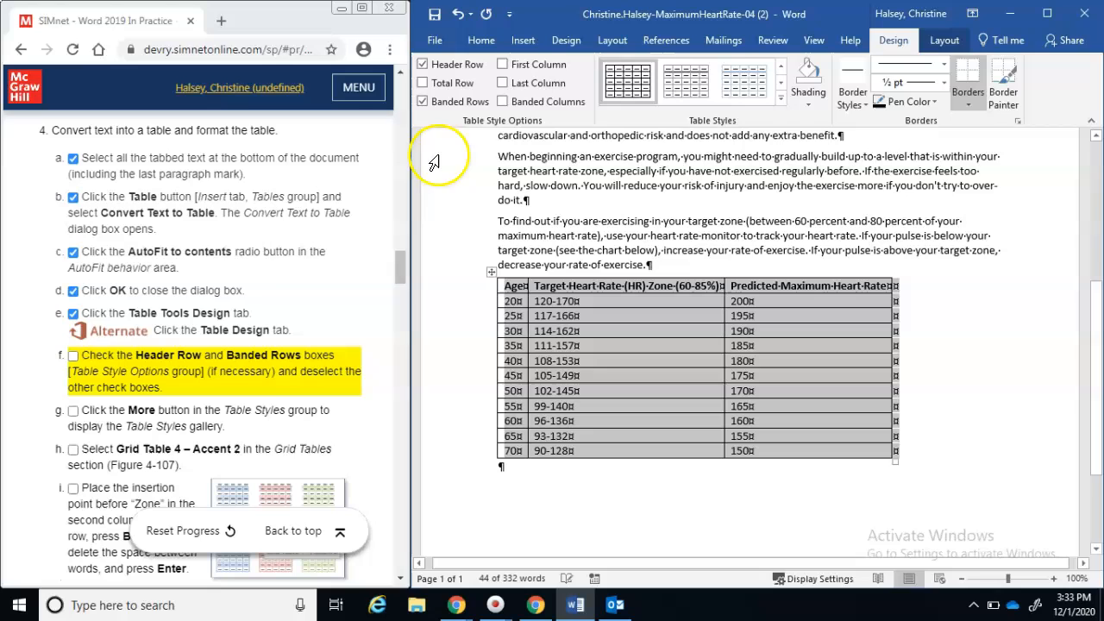
click(74, 359)
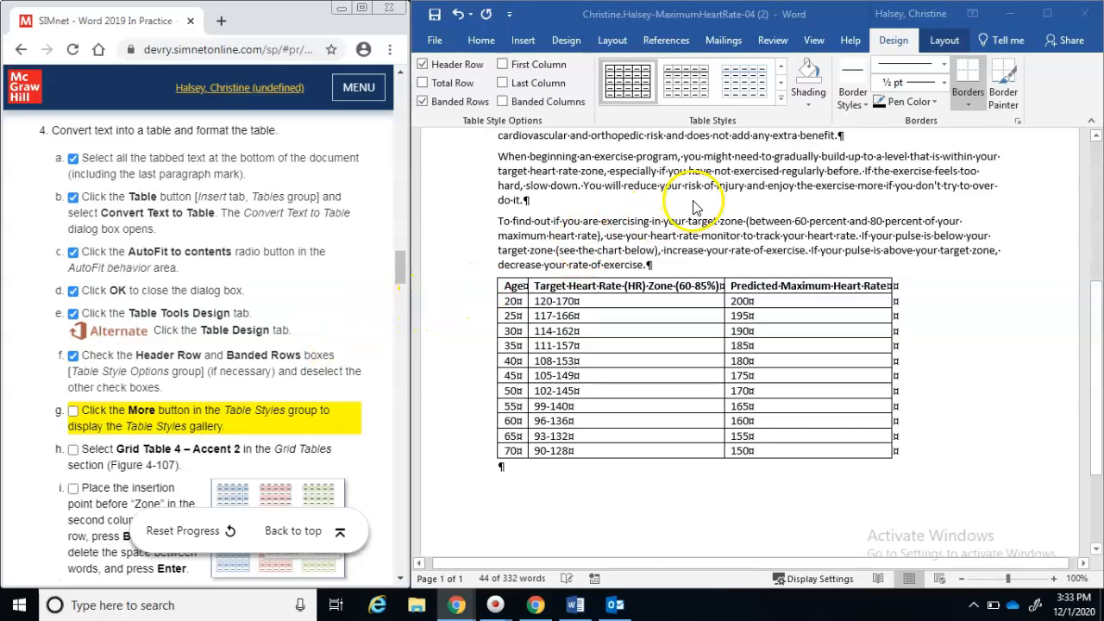
Apply the Grid Table 4 – Accent 2 style from the Table Styles gallery
click(782, 104)
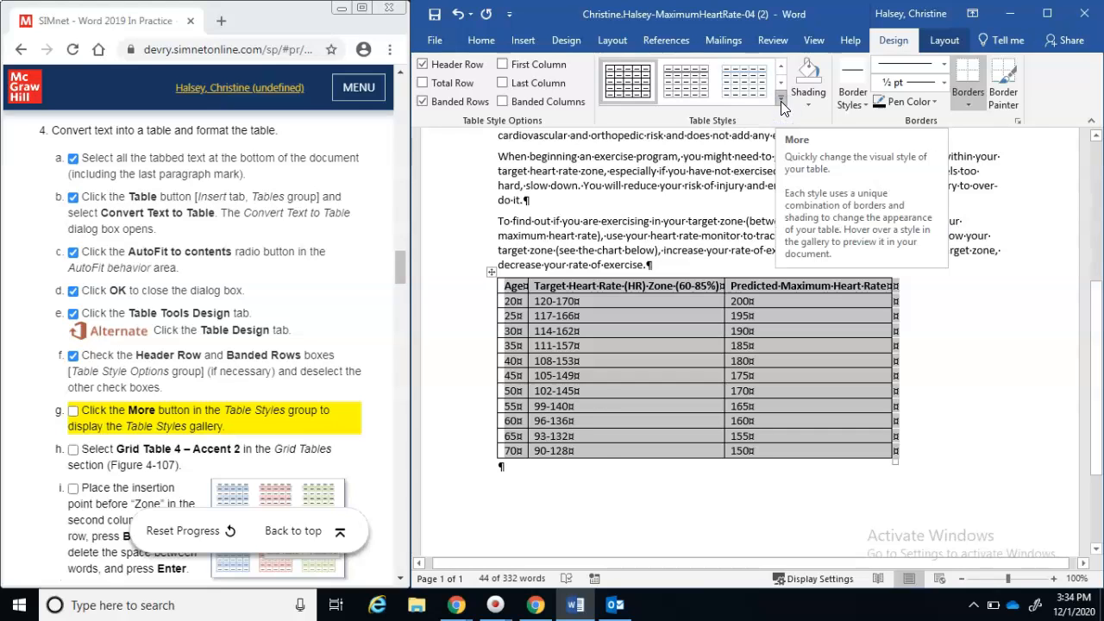
click(780, 101)
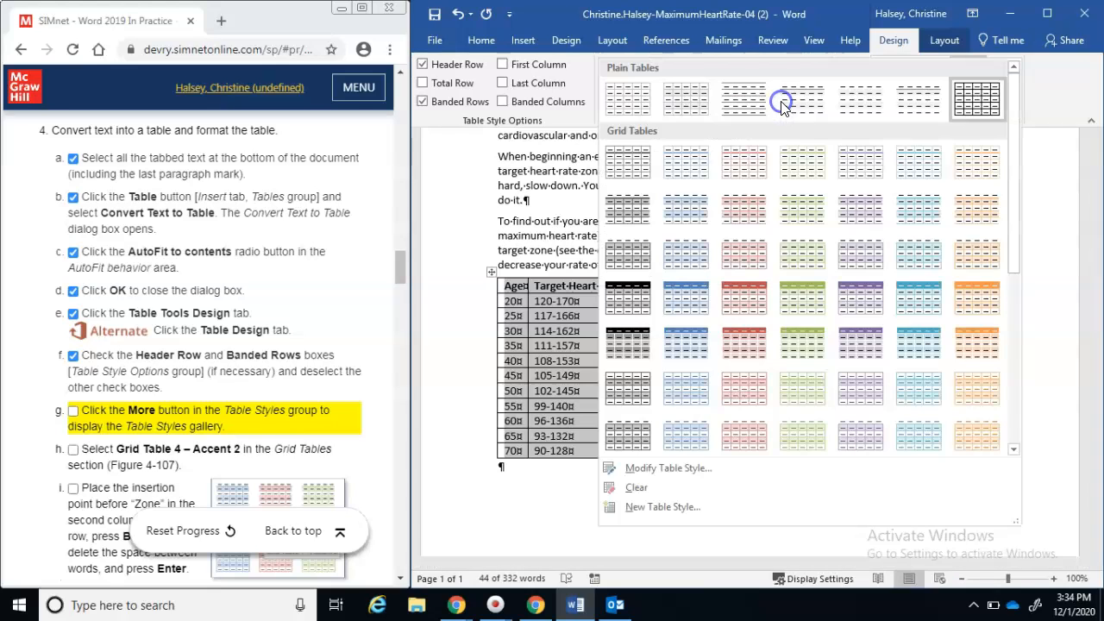
click(73, 417)
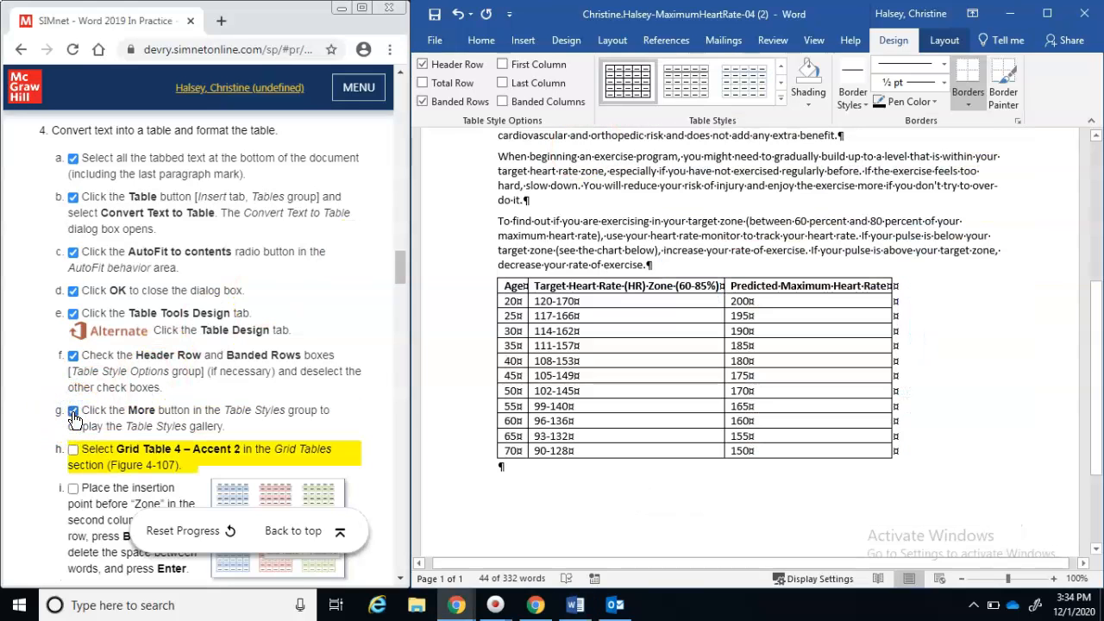
click(781, 102)
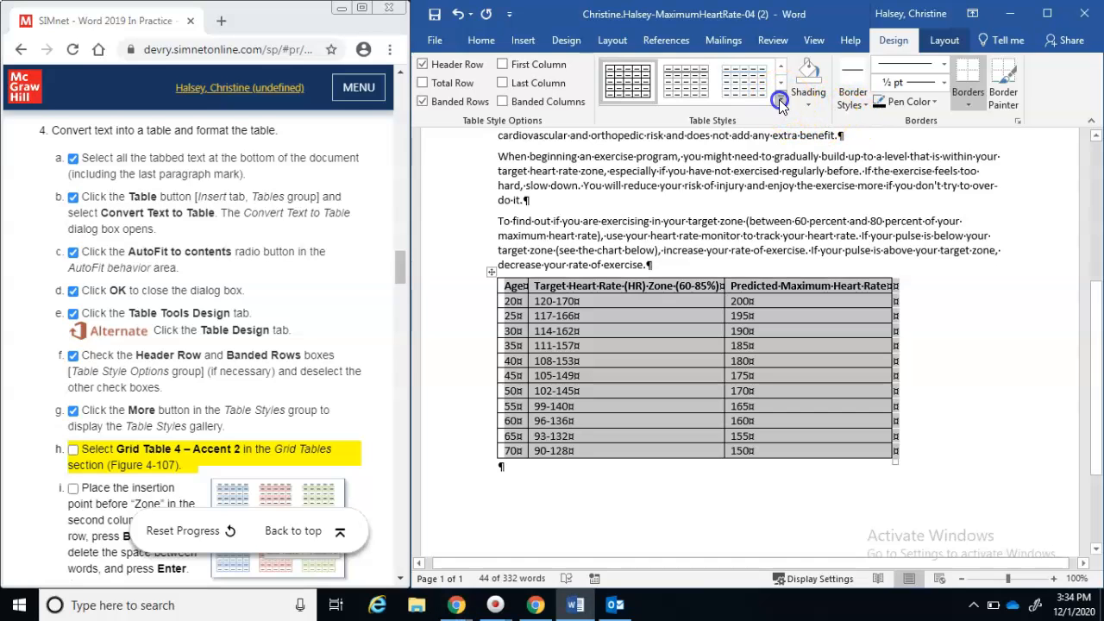
click(780, 102)
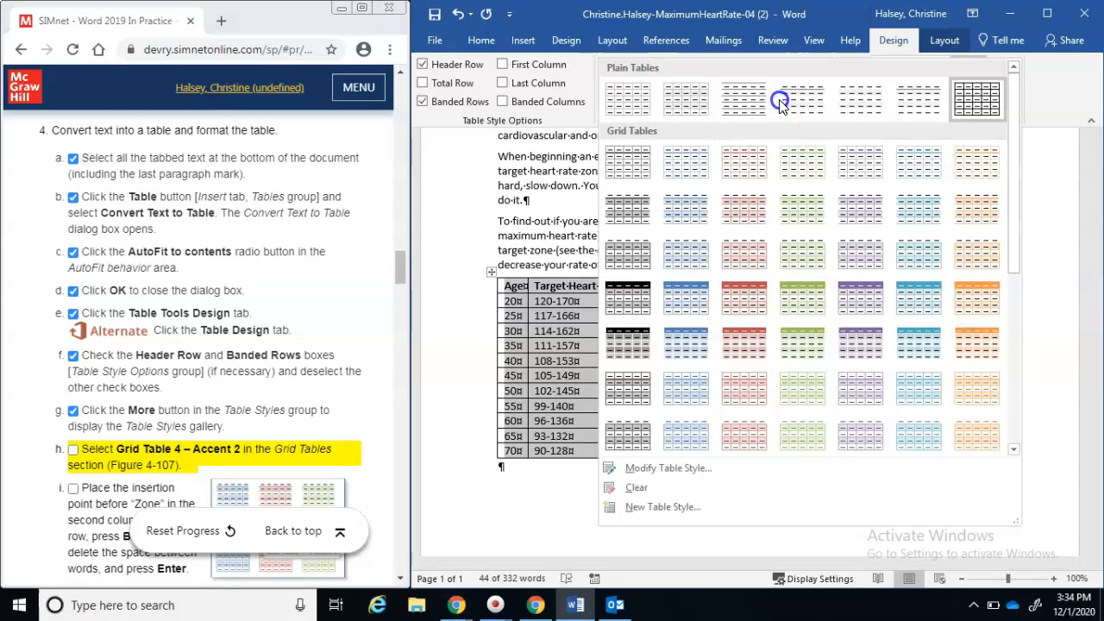
click(733, 299)
click(136, 488)
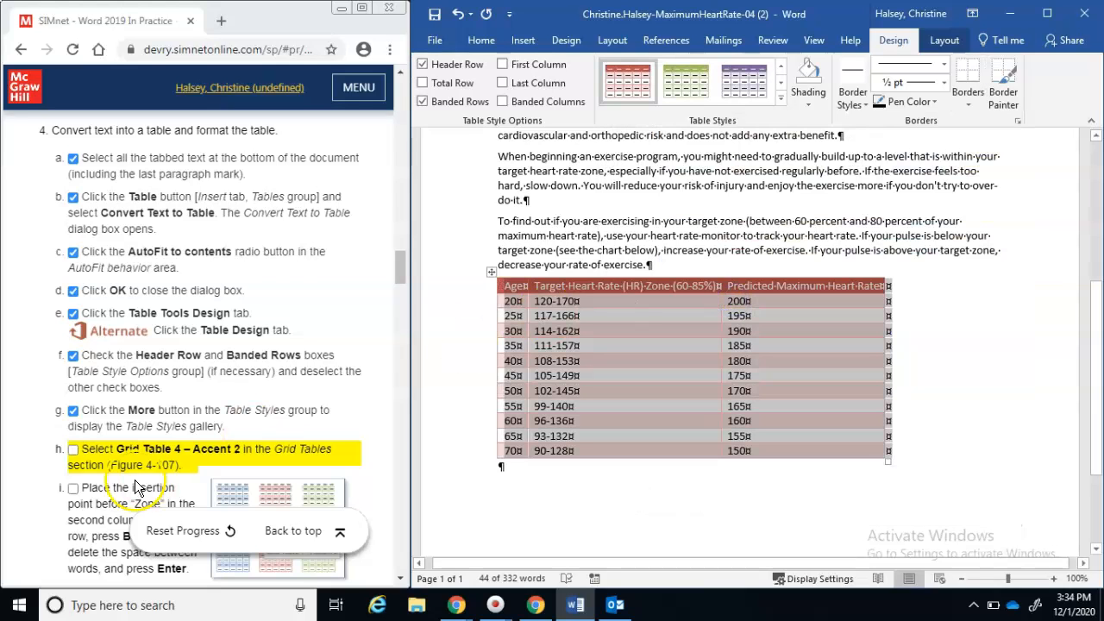
click(73, 452)
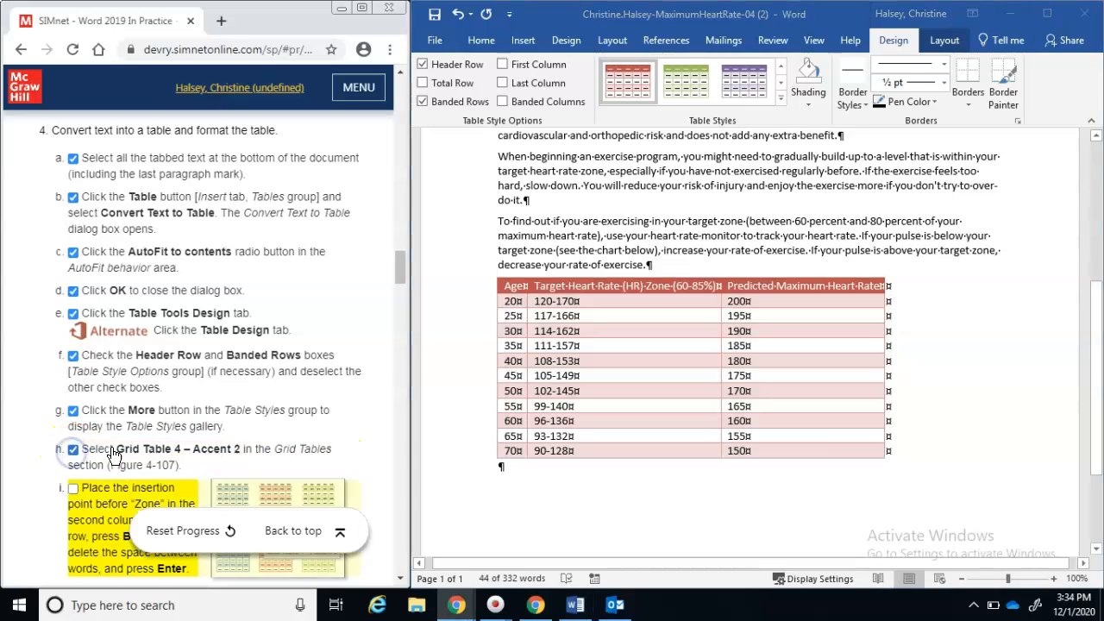
click(402, 566)
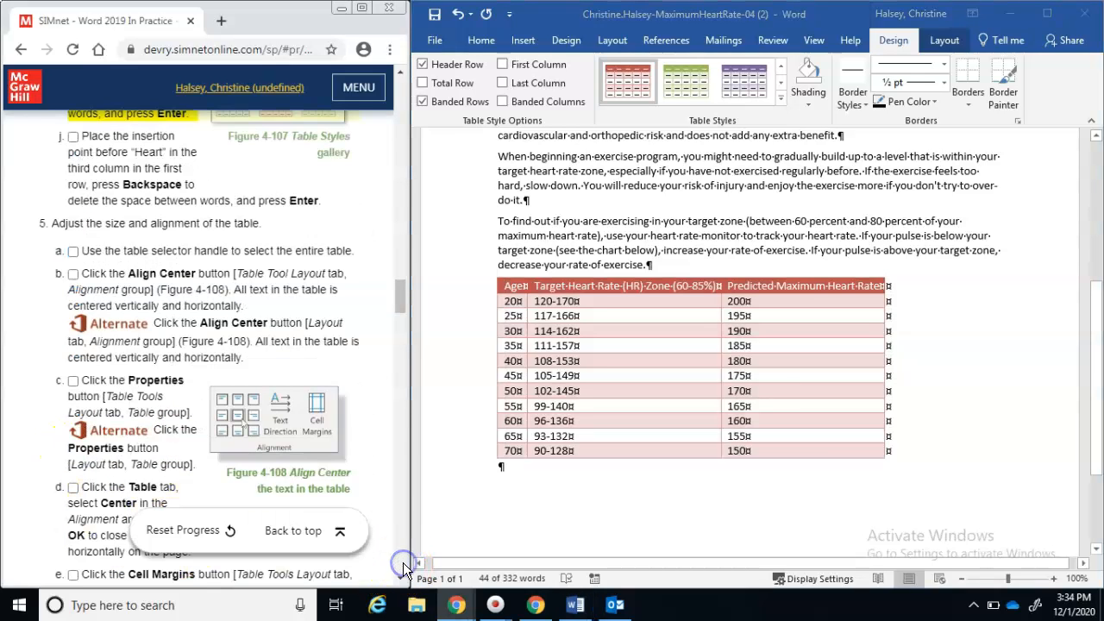
Replace the spaces before 'Zone' and before 'Heart' in the header cells with line breaks
drag(403, 302, 403, 297)
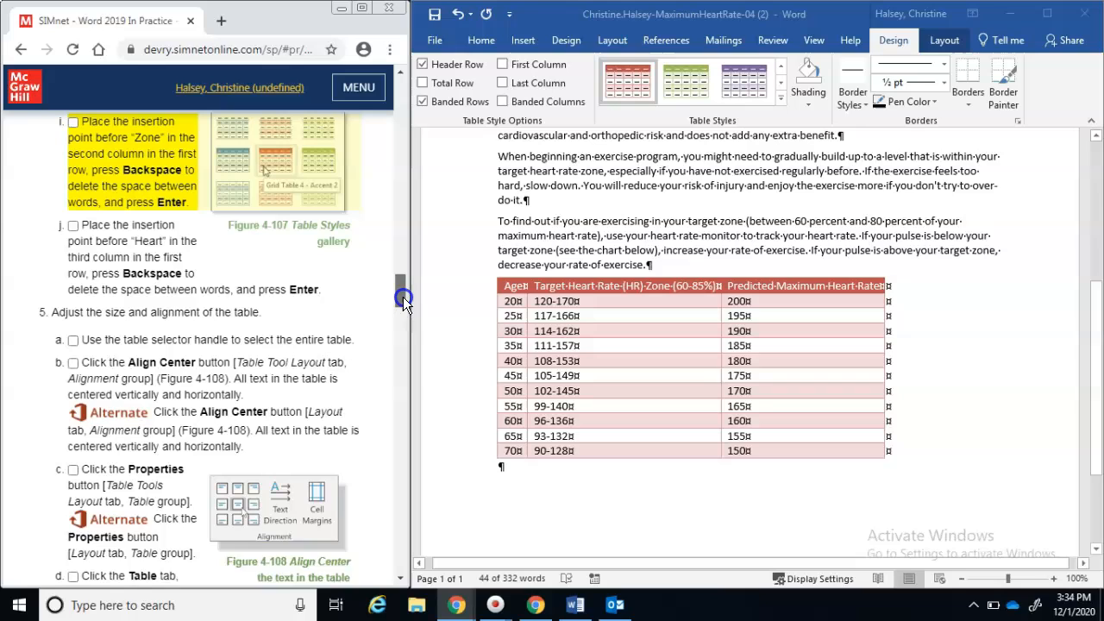
click(649, 286)
click(650, 285)
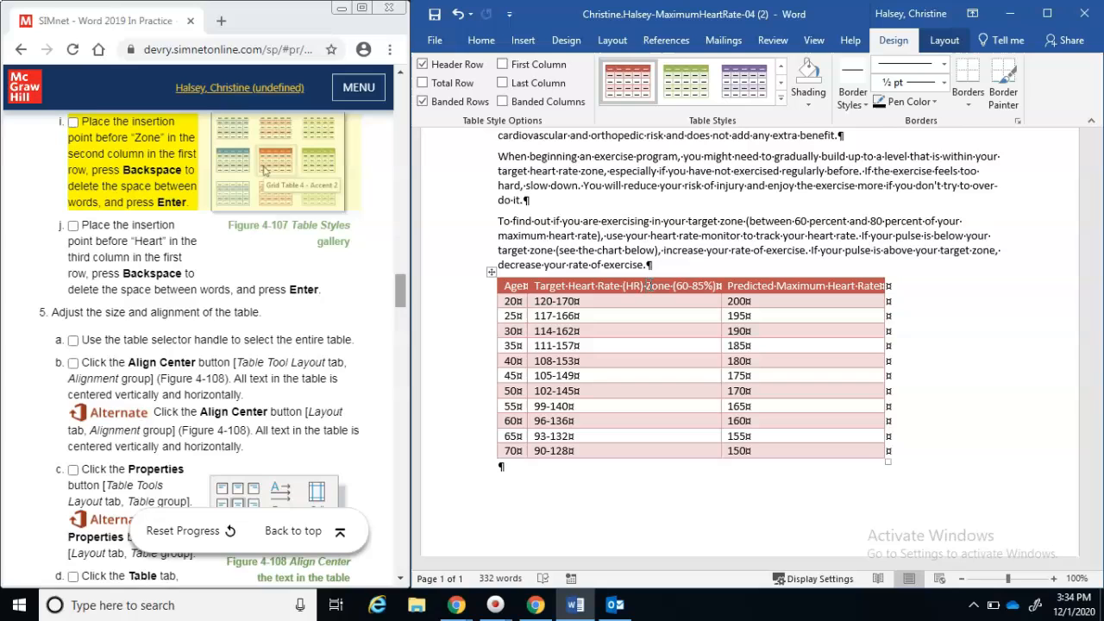
key(BackSpace)
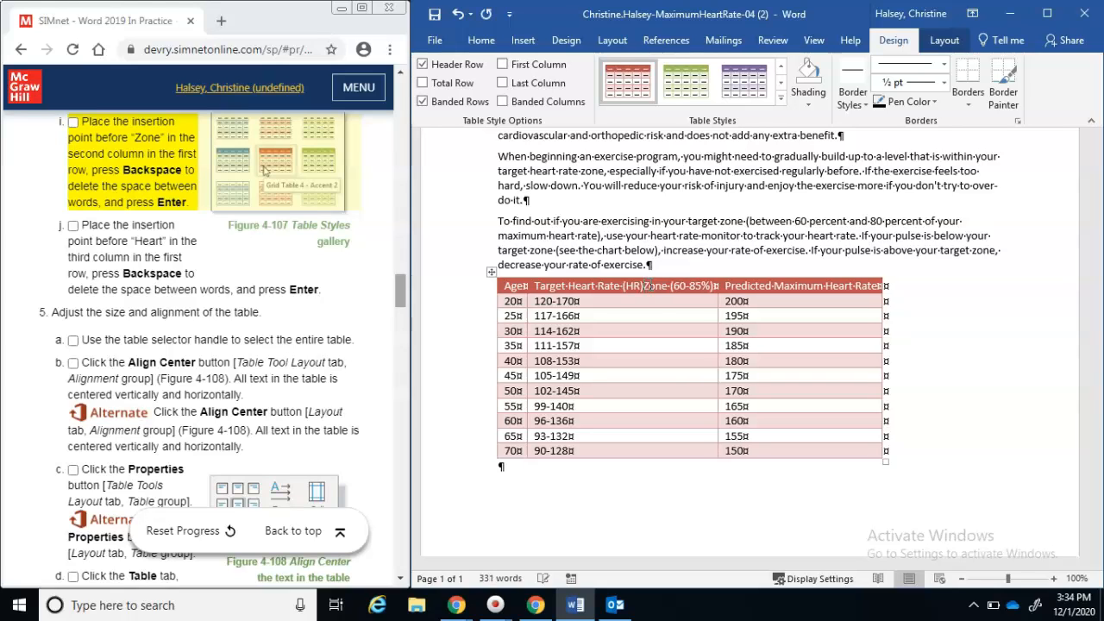
key(Return)
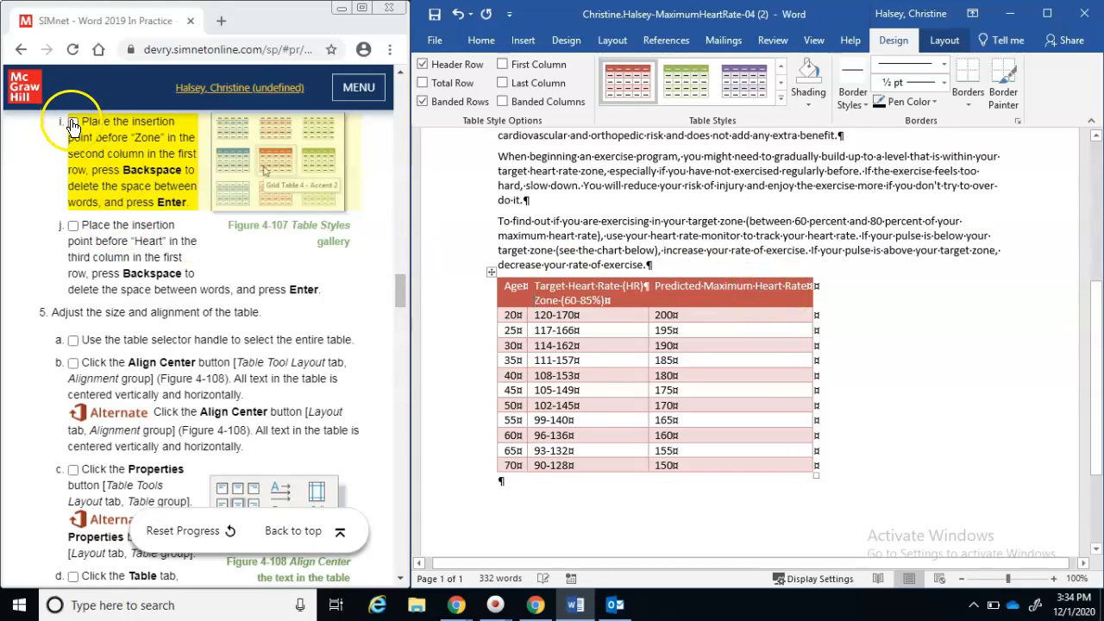
click(74, 123)
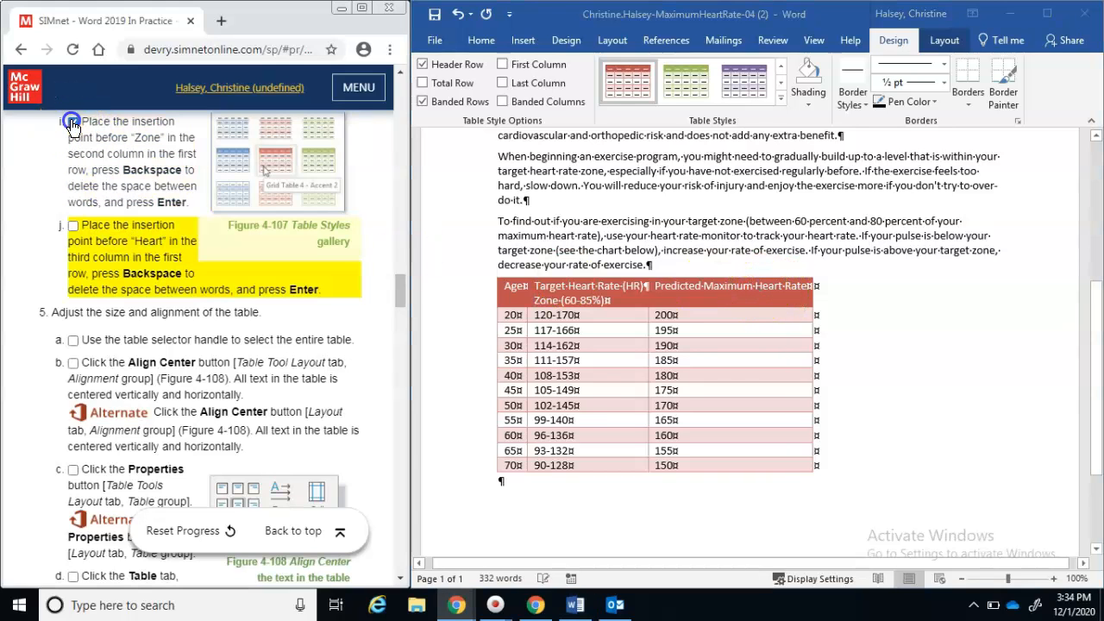
click(758, 285)
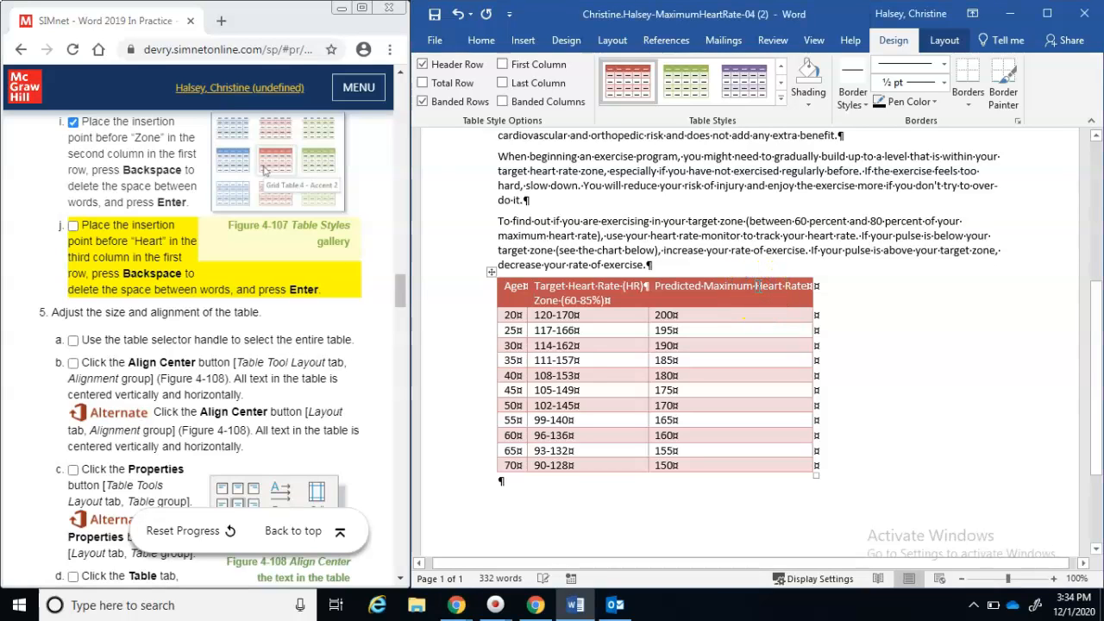
key(BackSpace)
key(Return)
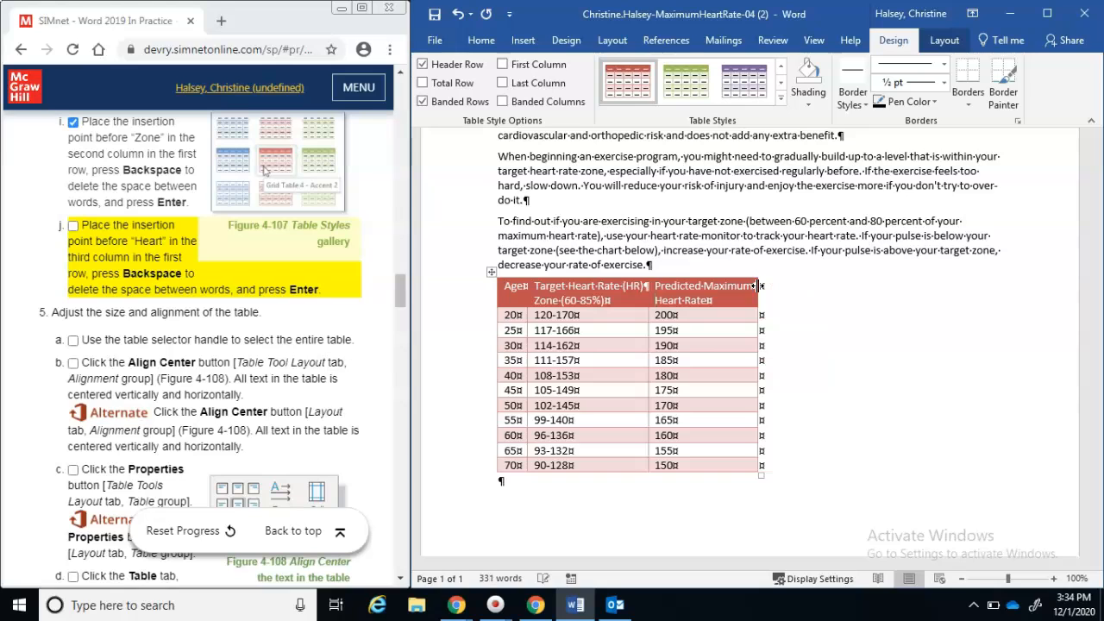
click(74, 226)
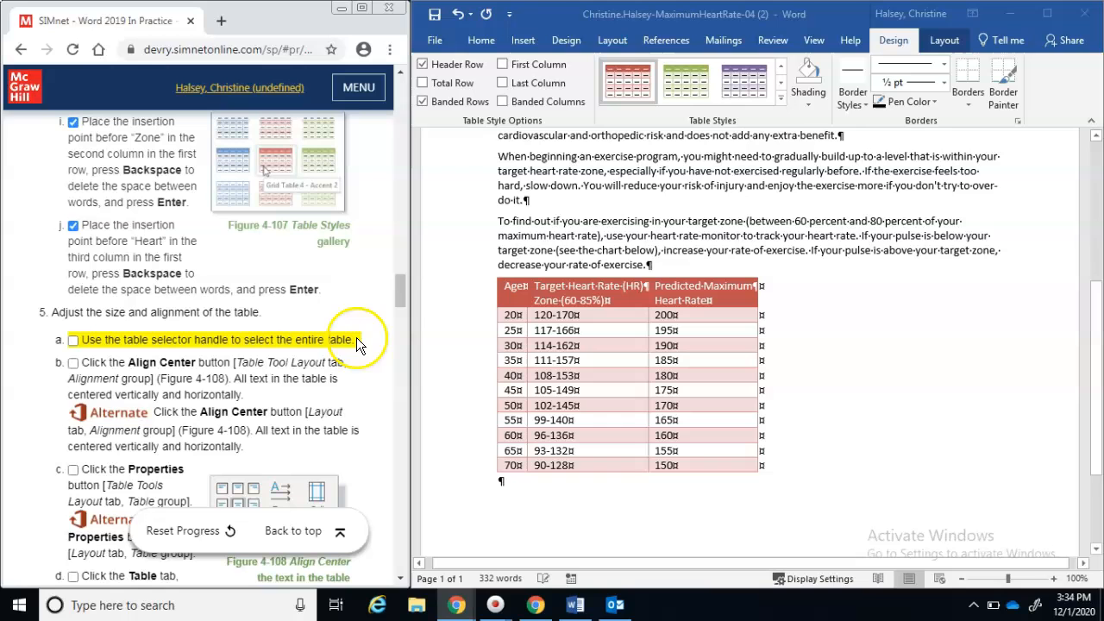
Select the whole heart-rate table using its top-left selector handle
drag(398, 300, 399, 312)
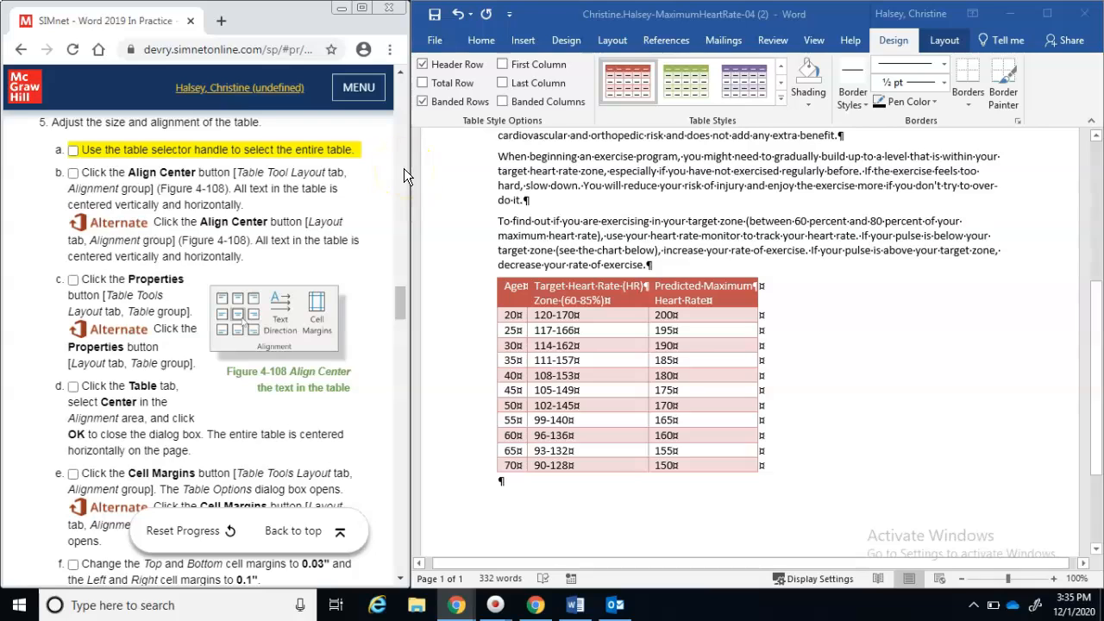
click(530, 294)
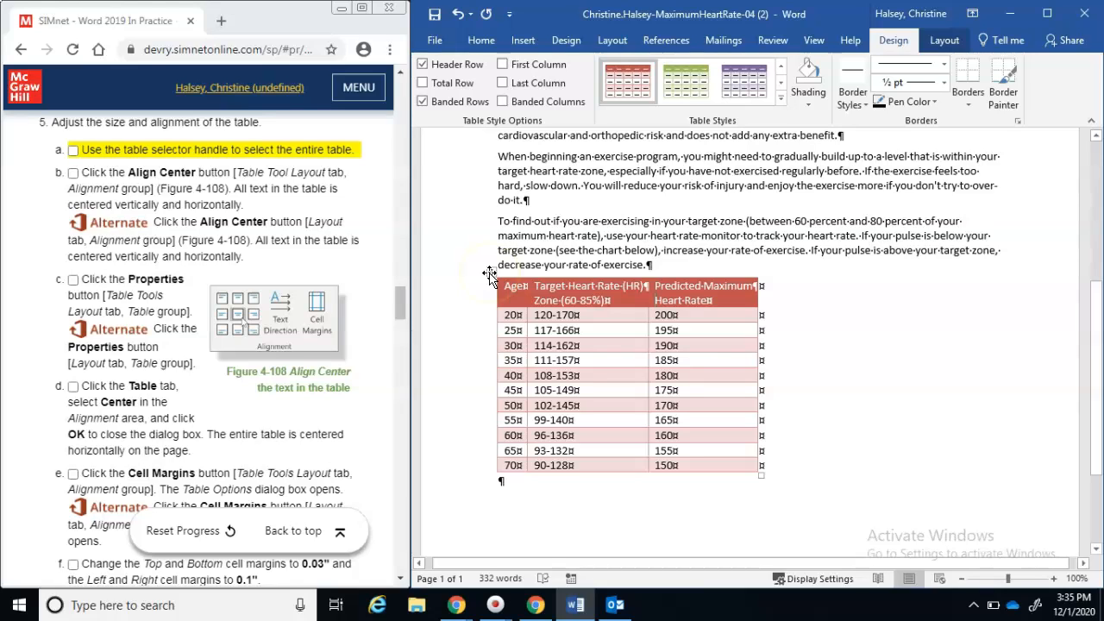
click(489, 273)
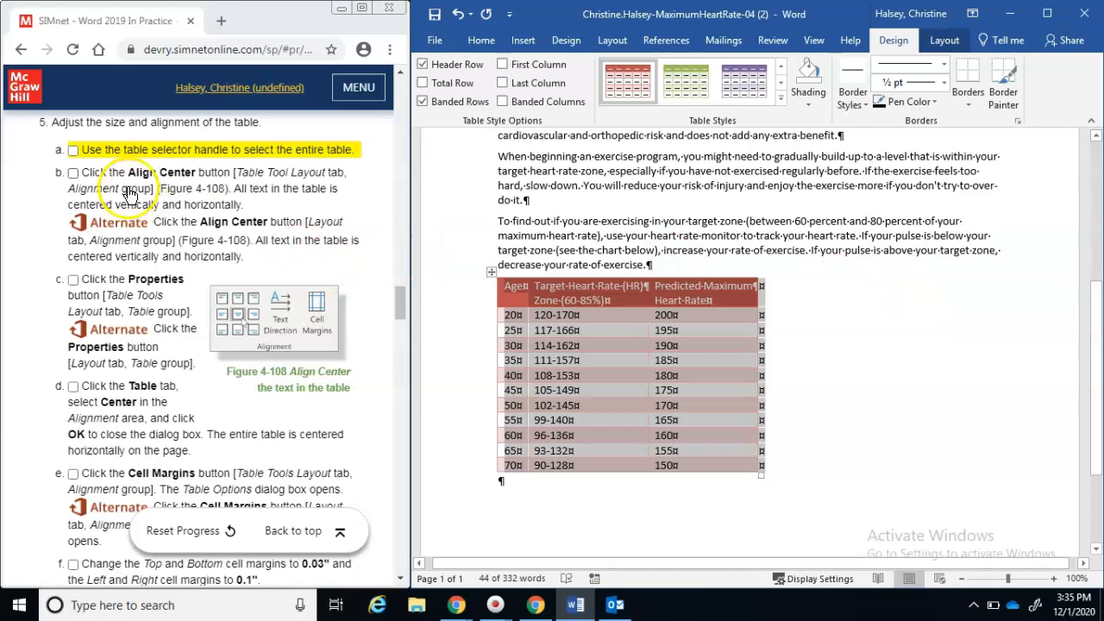
click(74, 153)
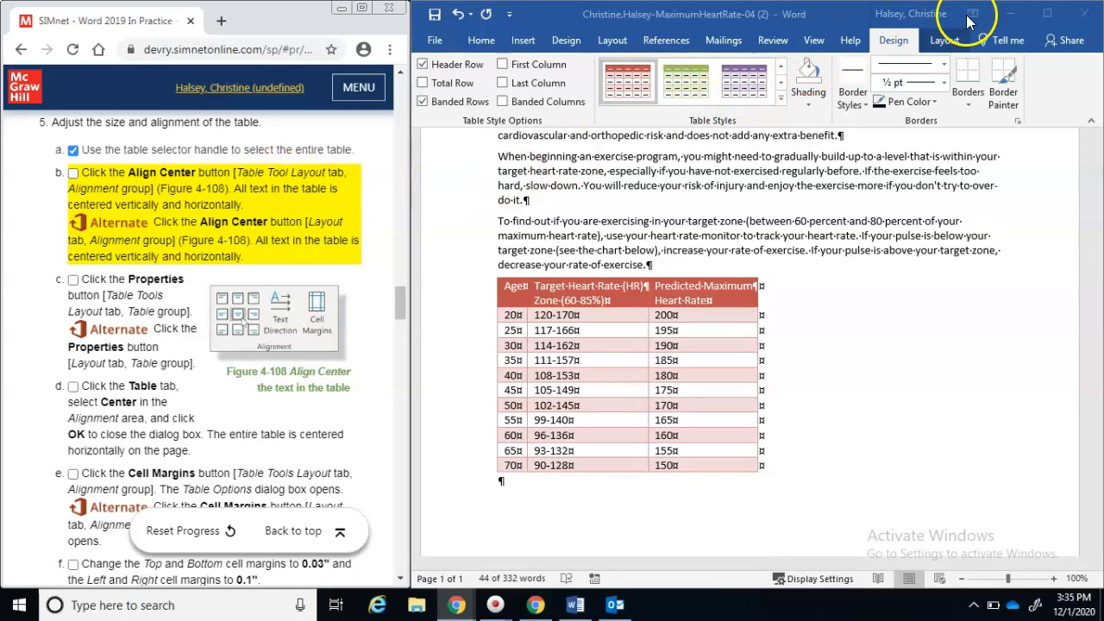
click(946, 40)
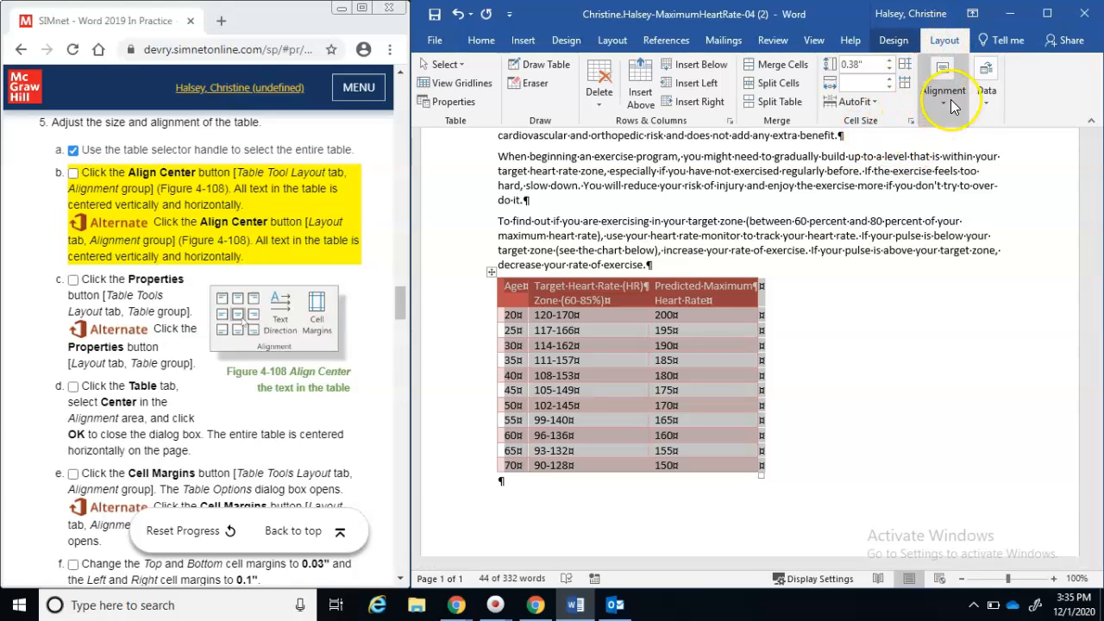
Set the table's cell alignment to Align Center
click(946, 107)
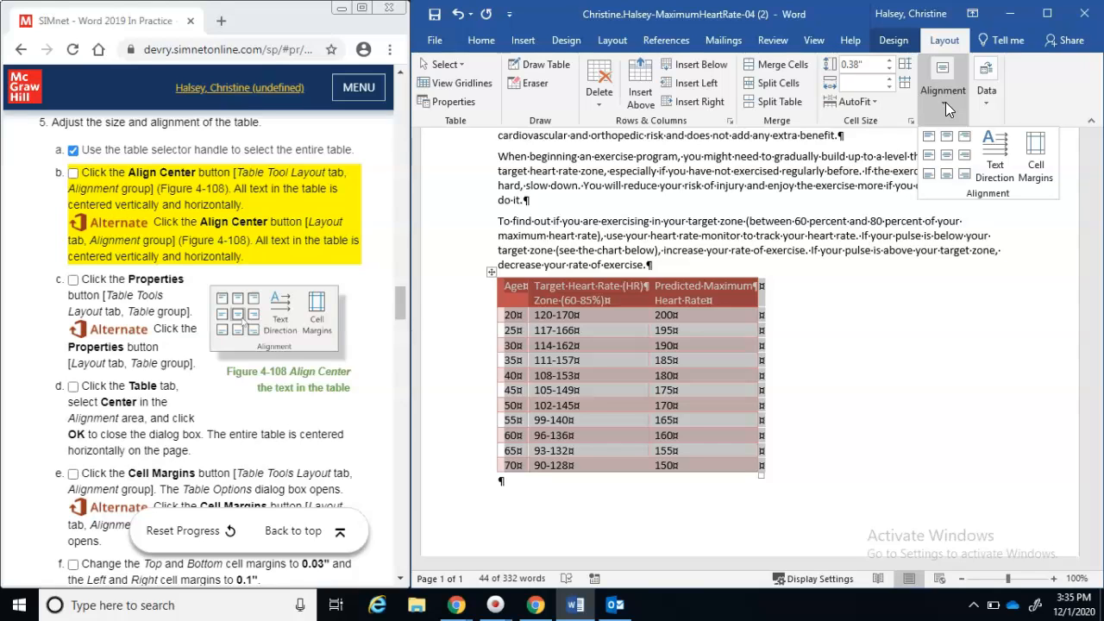
click(946, 158)
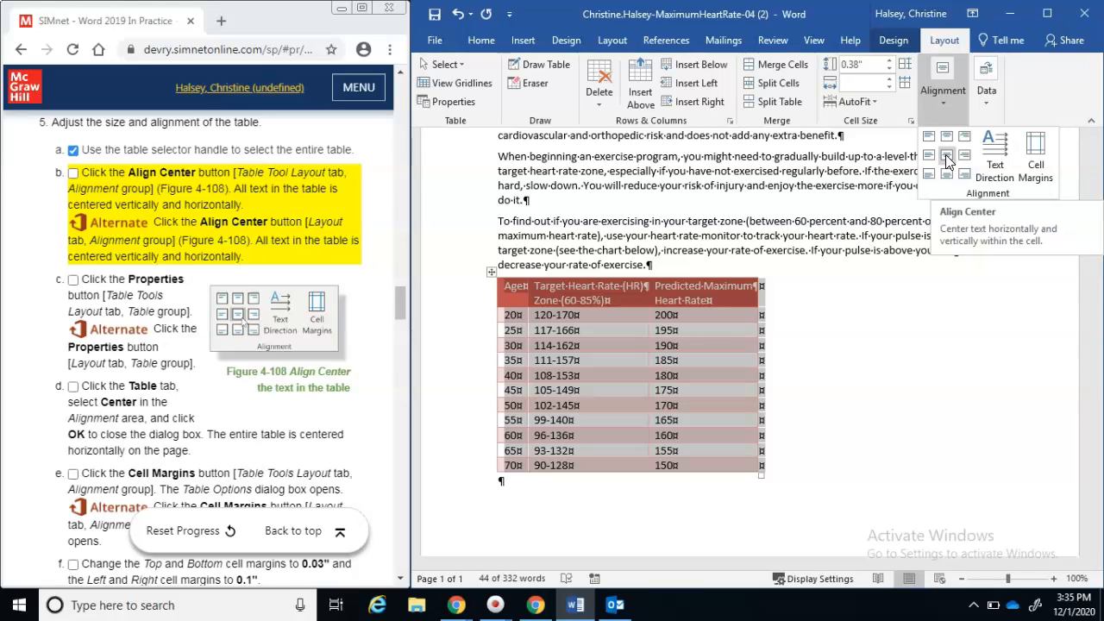
click(946, 160)
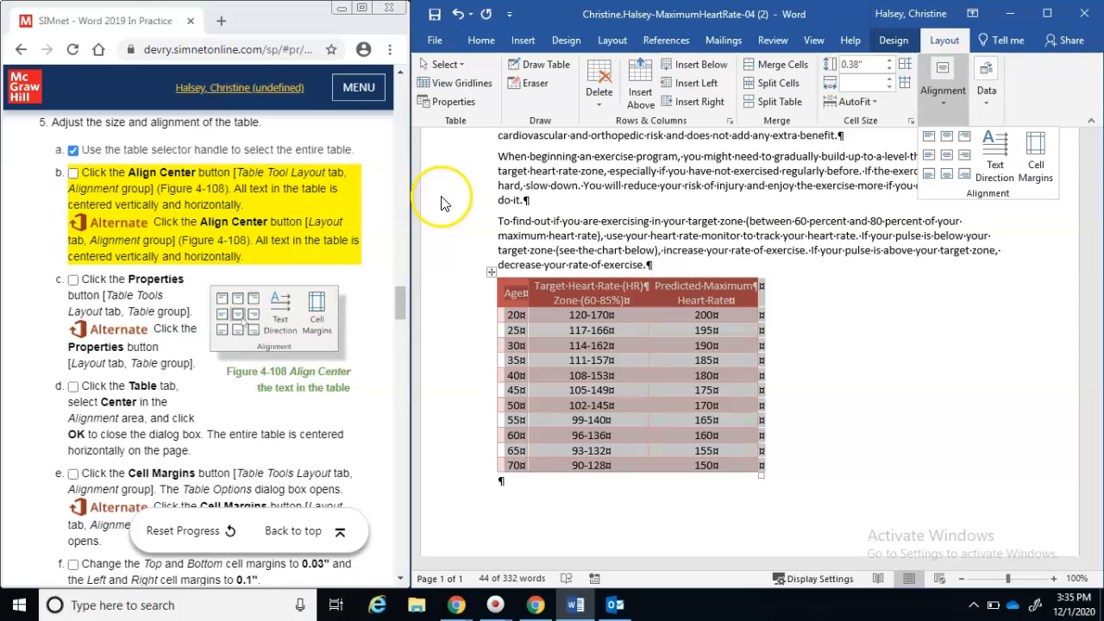
click(74, 176)
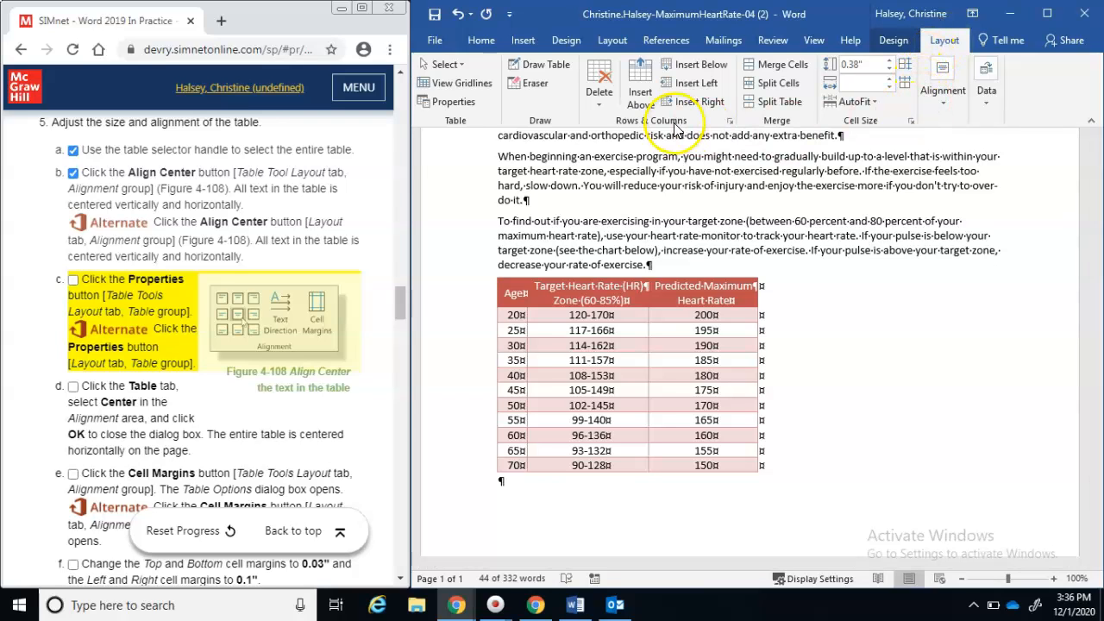
Set the table alignment to Center in Table Properties and confirm with OK
click(450, 110)
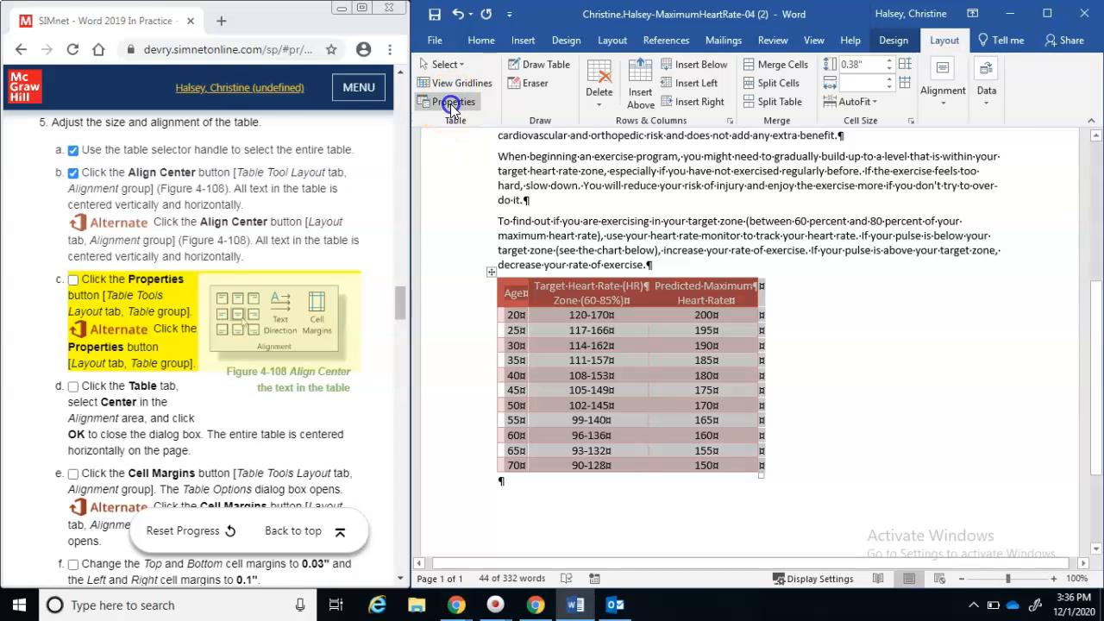
click(450, 105)
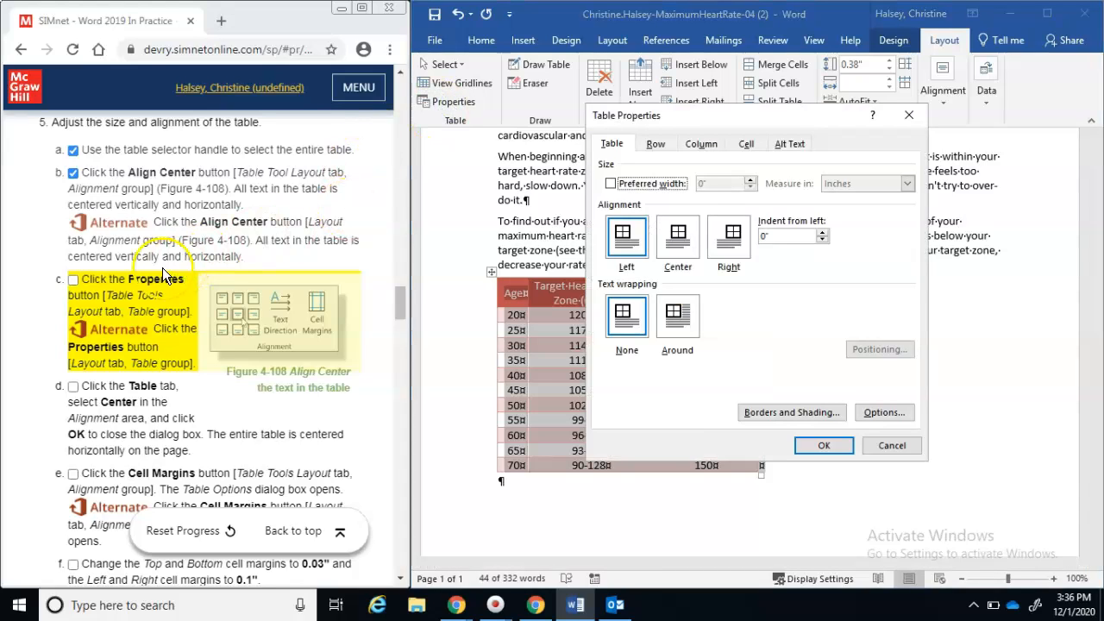
click(73, 281)
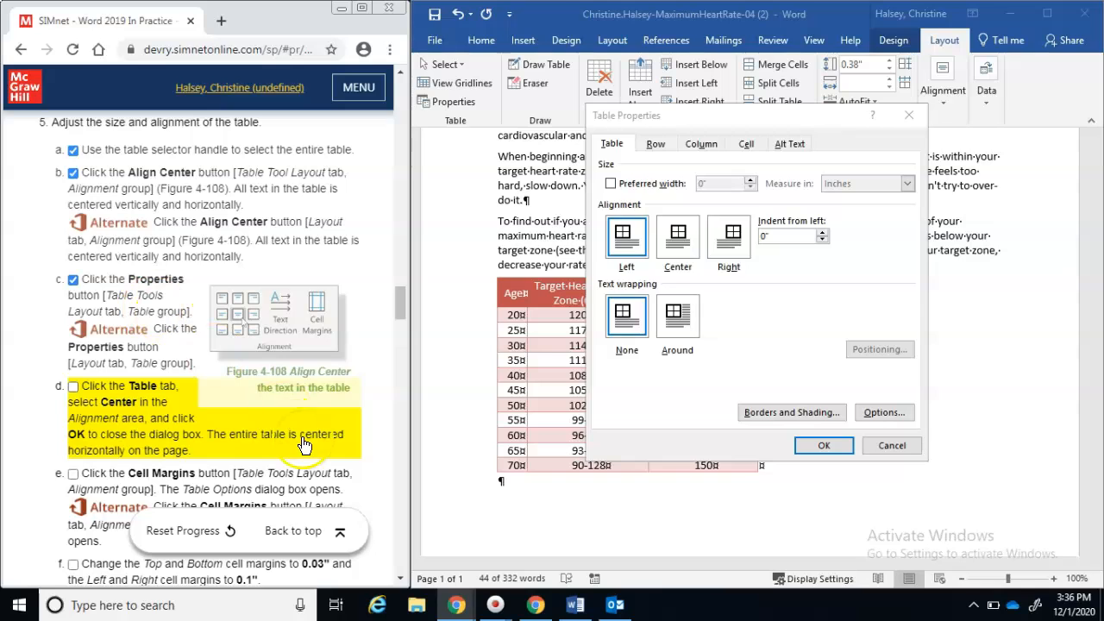
scroll(377, 388, down, 1)
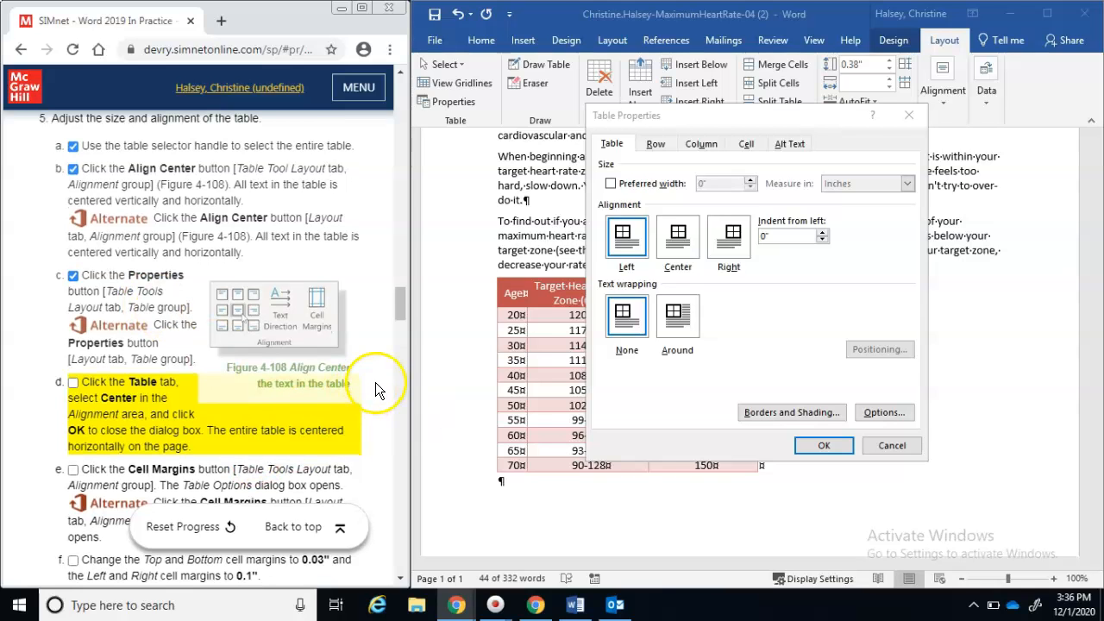
drag(399, 309, 399, 321)
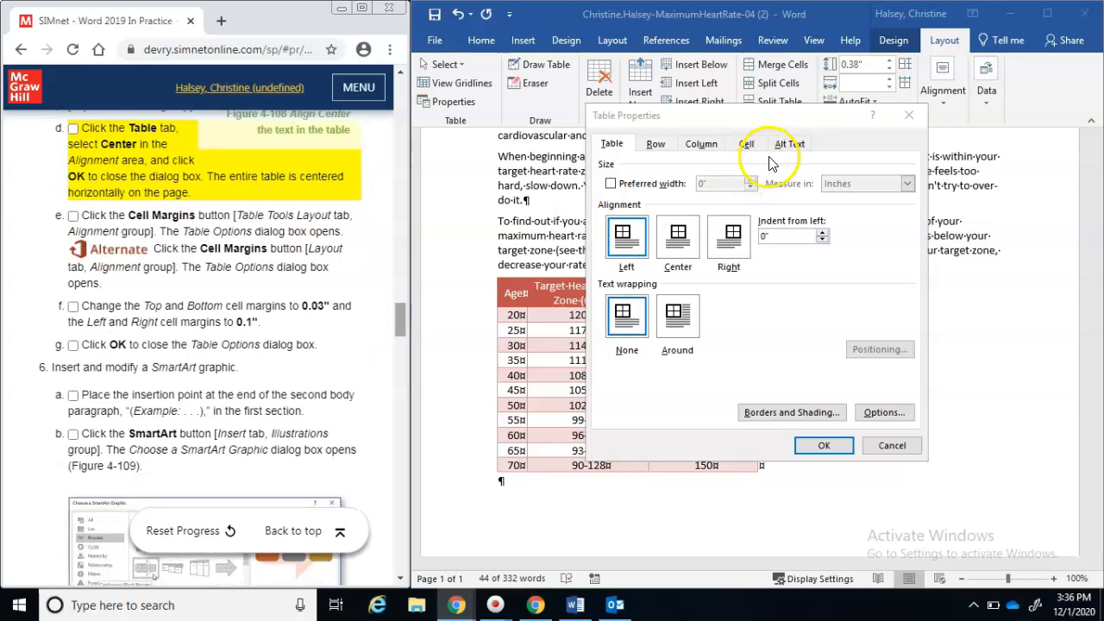
click(627, 151)
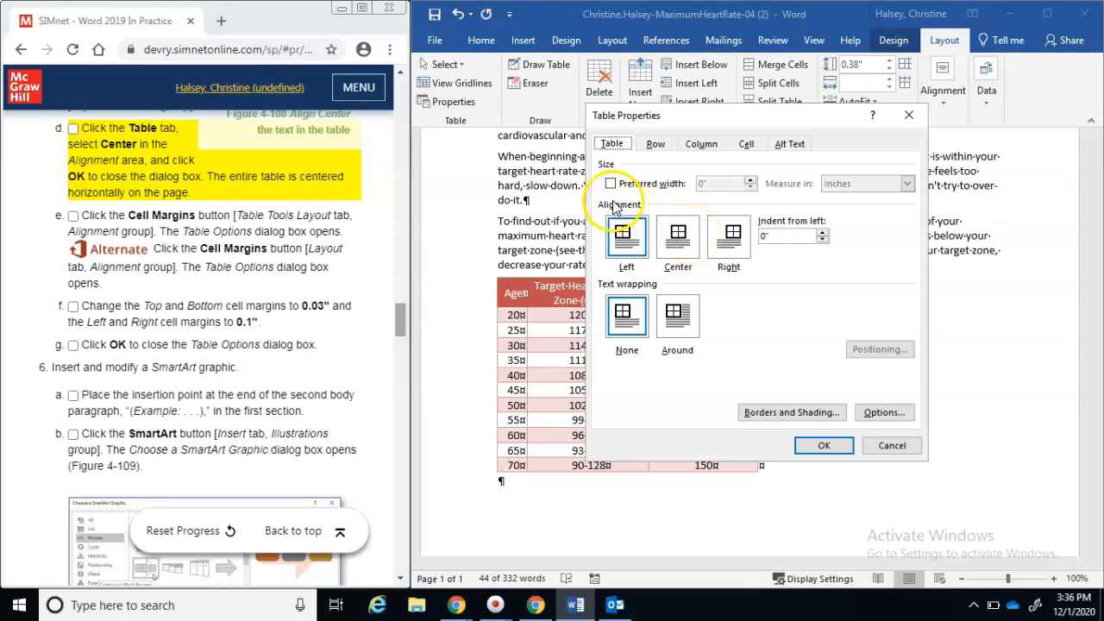
click(677, 244)
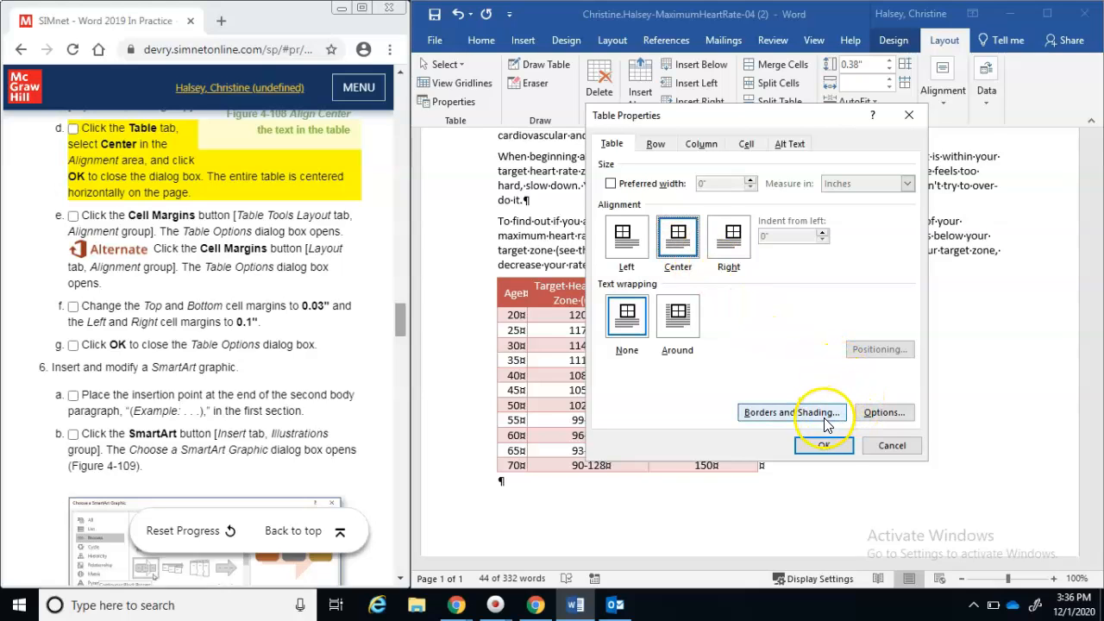
click(824, 445)
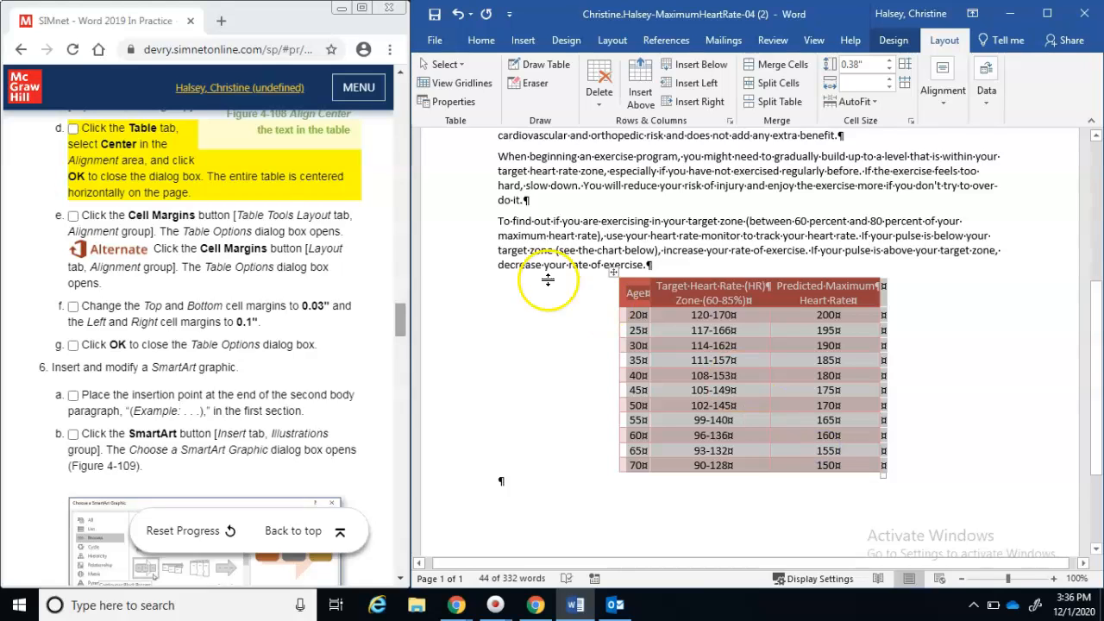
Open the table's Cell Margins options from the Alignment group
click(72, 130)
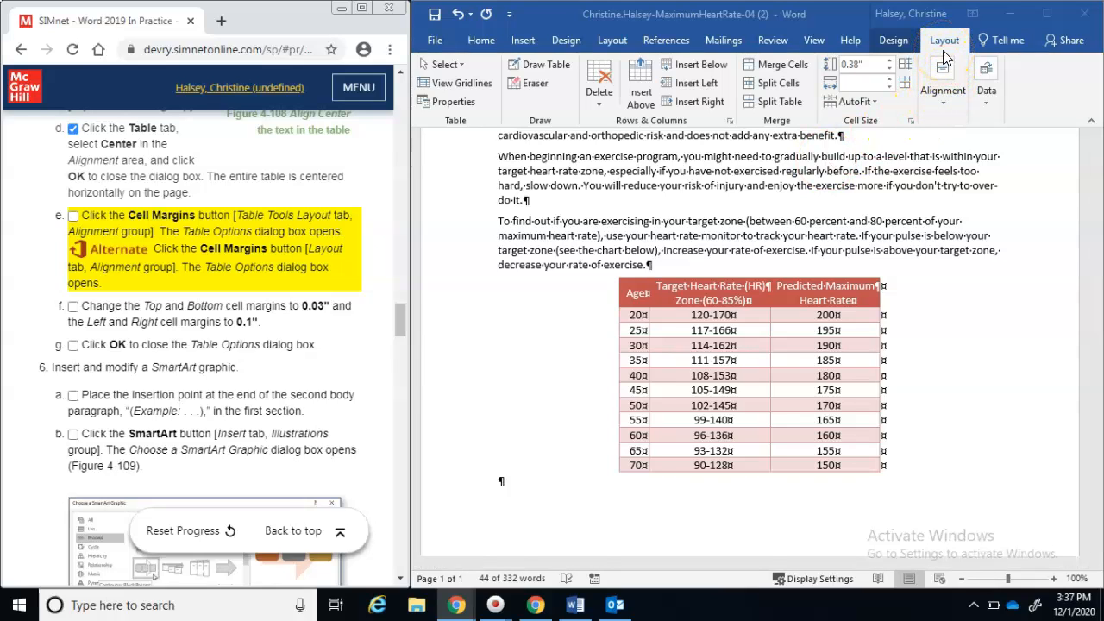
click(944, 108)
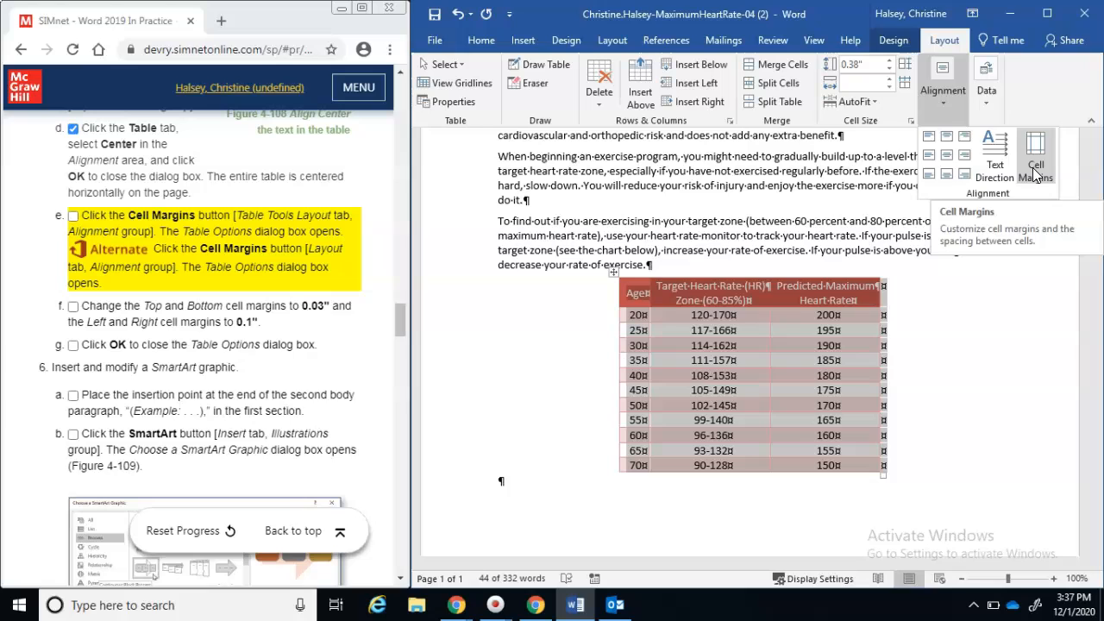
click(1035, 172)
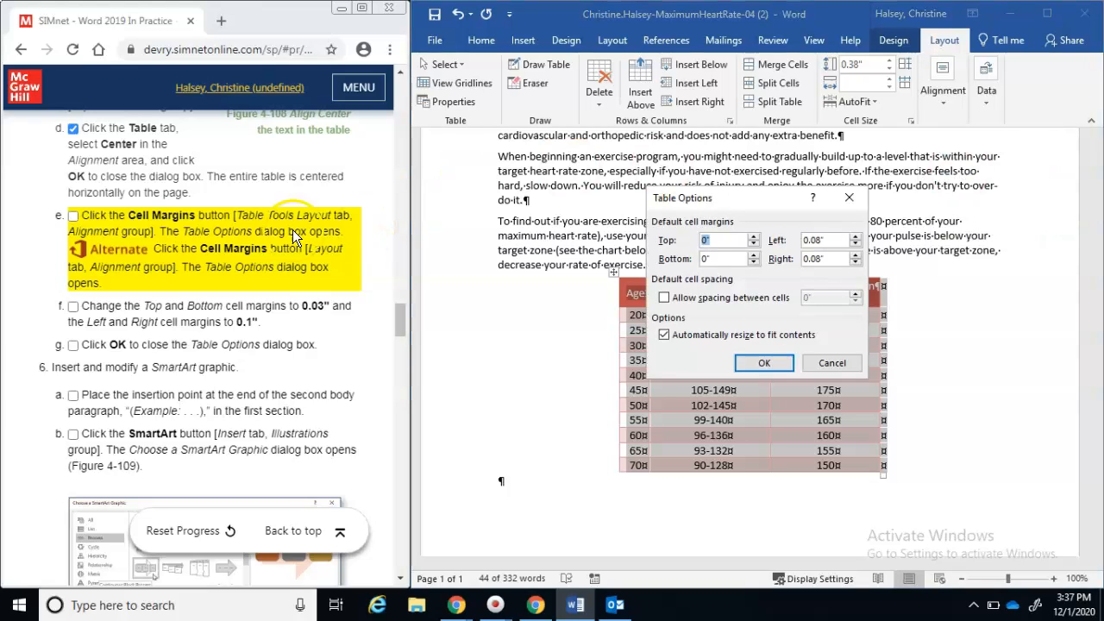
click(73, 216)
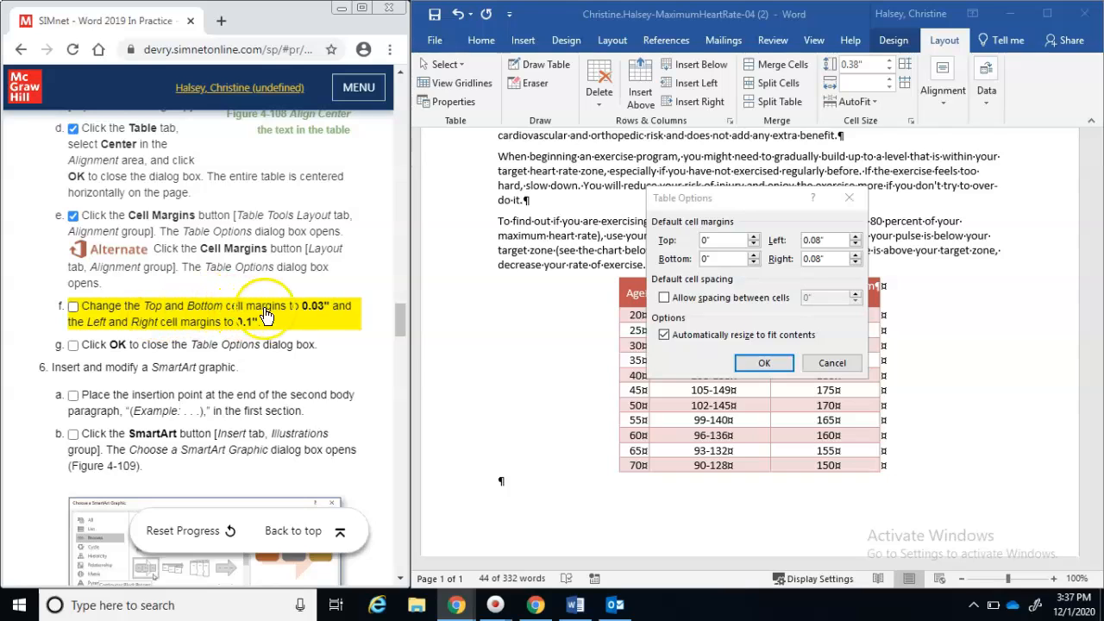
Set top and bottom cell margins to 0.03" and left and right to 0.1", then apply
click(753, 238)
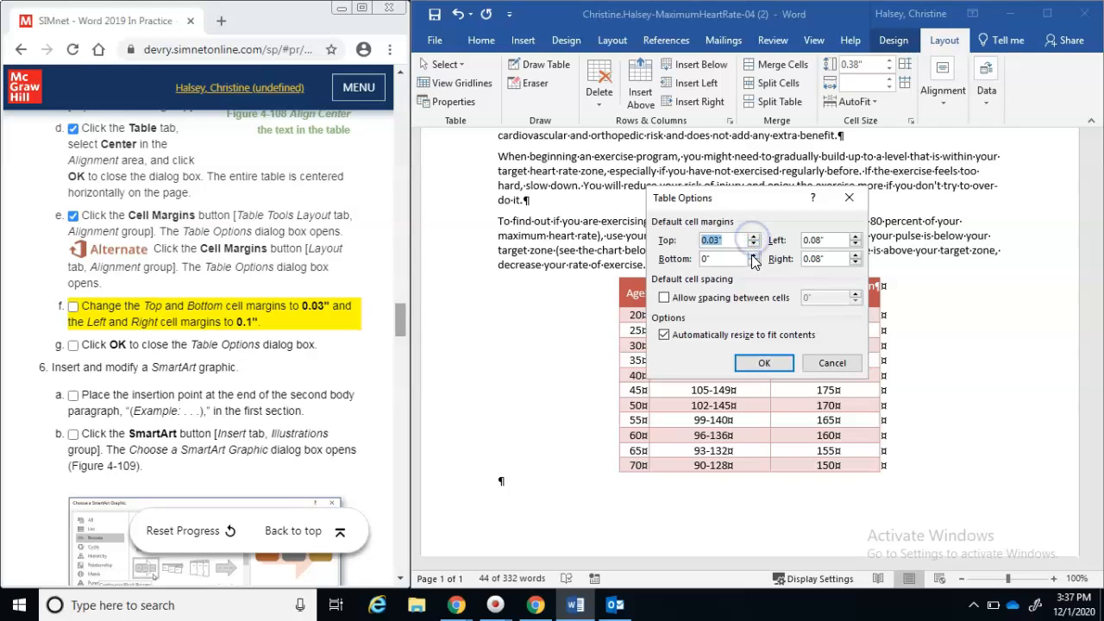
click(753, 255)
click(753, 255)
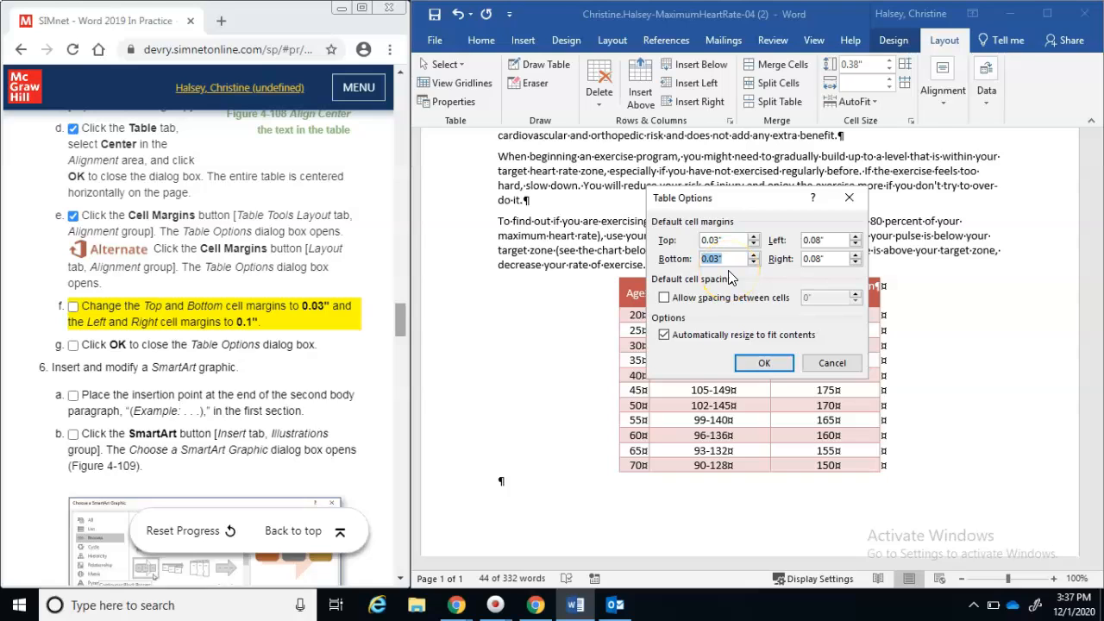
click(855, 239)
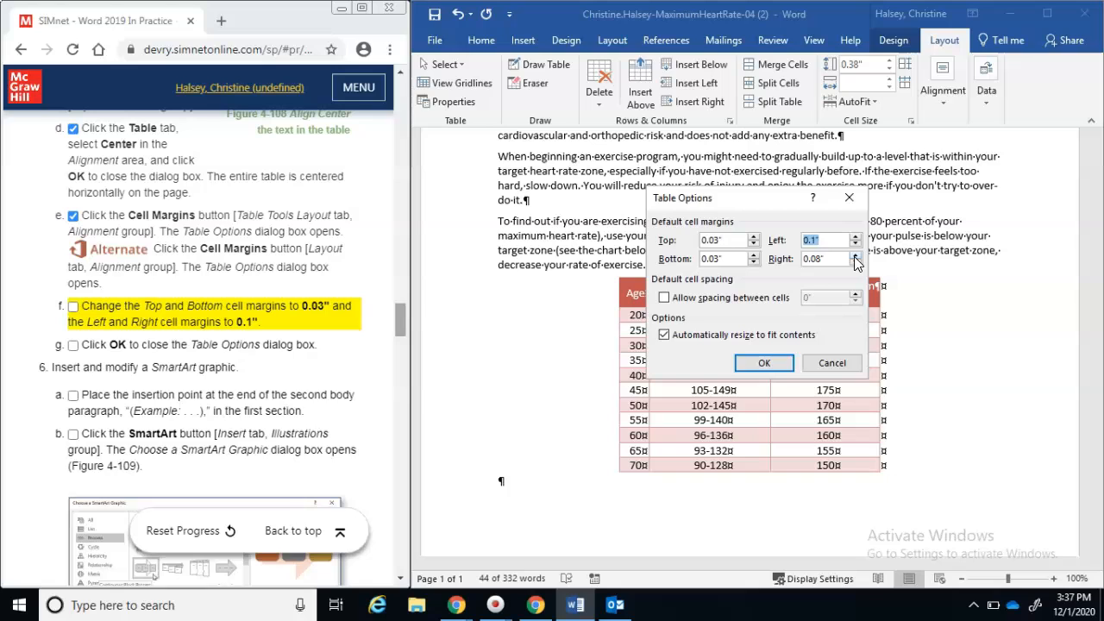
click(855, 254)
click(855, 254)
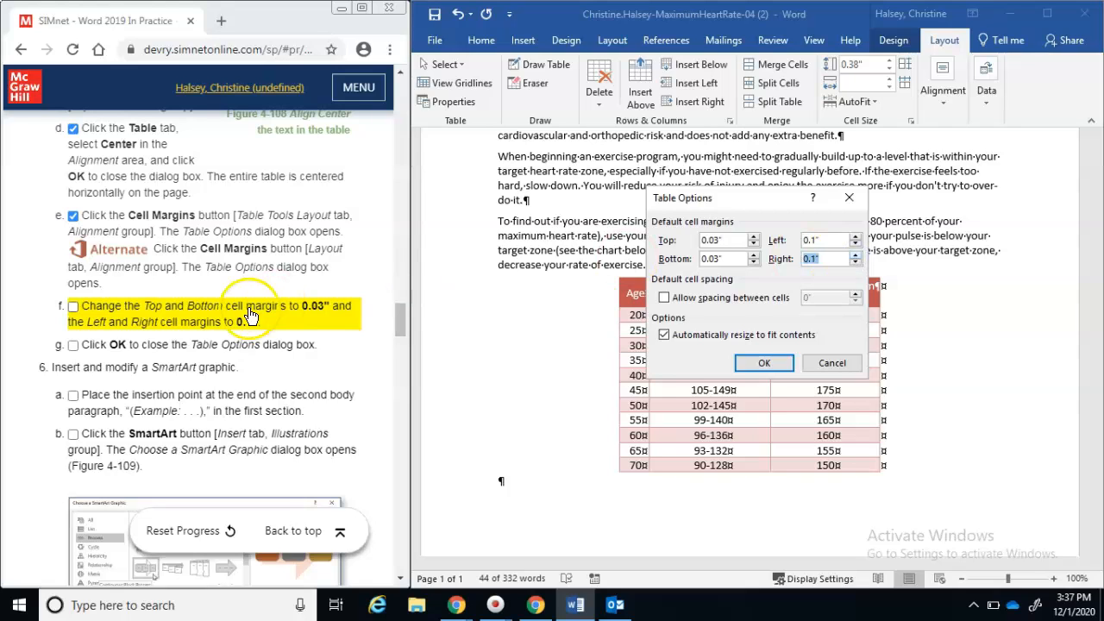
click(74, 310)
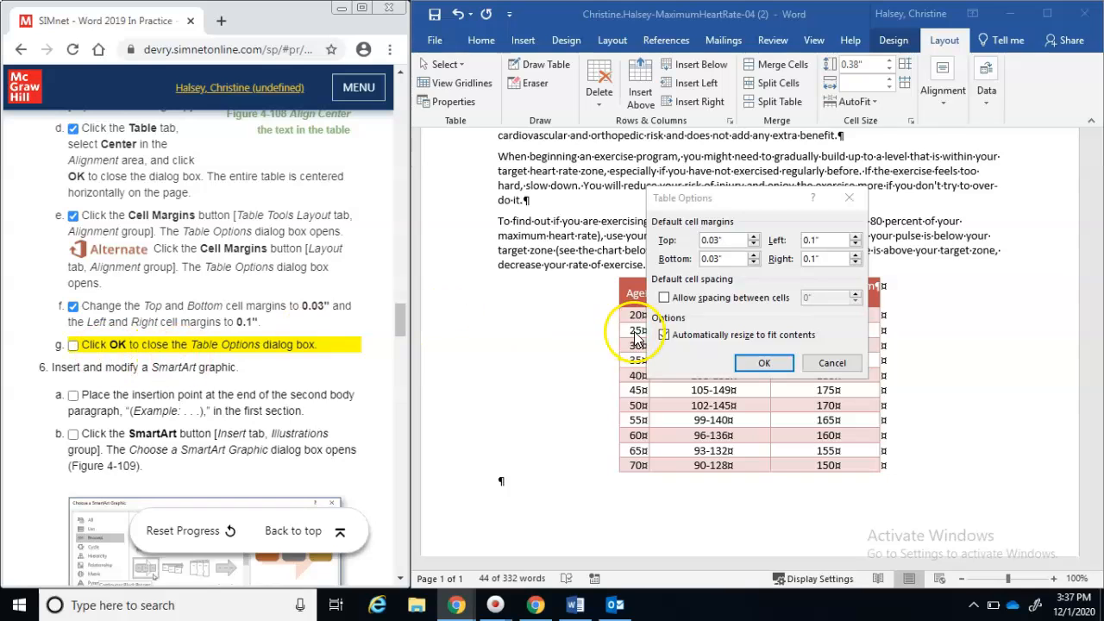
click(765, 366)
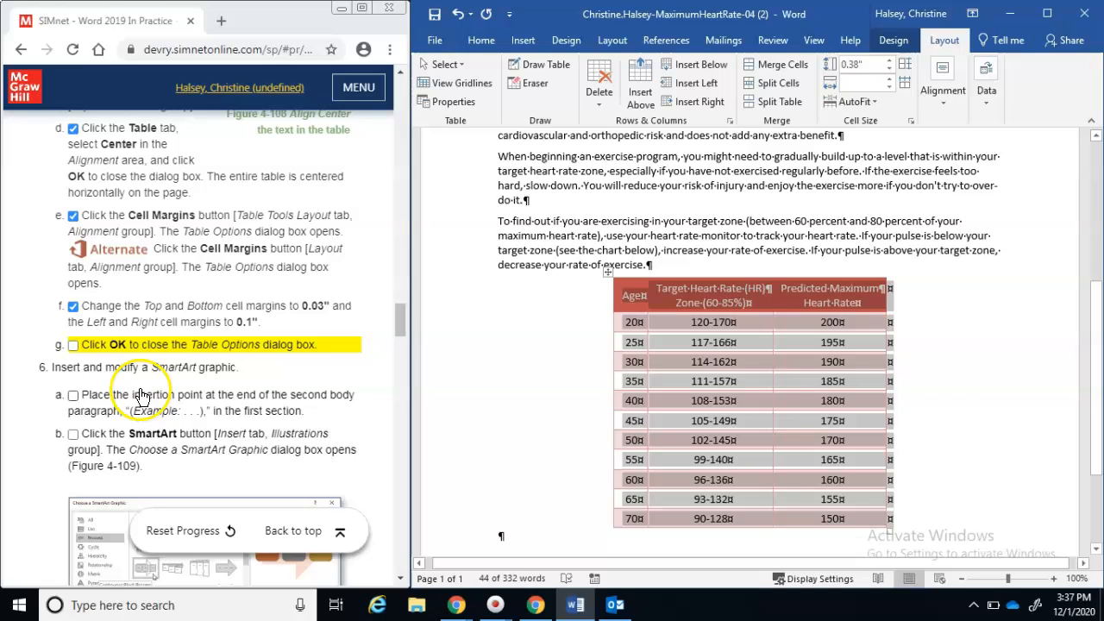
Scroll back to the top of the heart-rate document
click(72, 347)
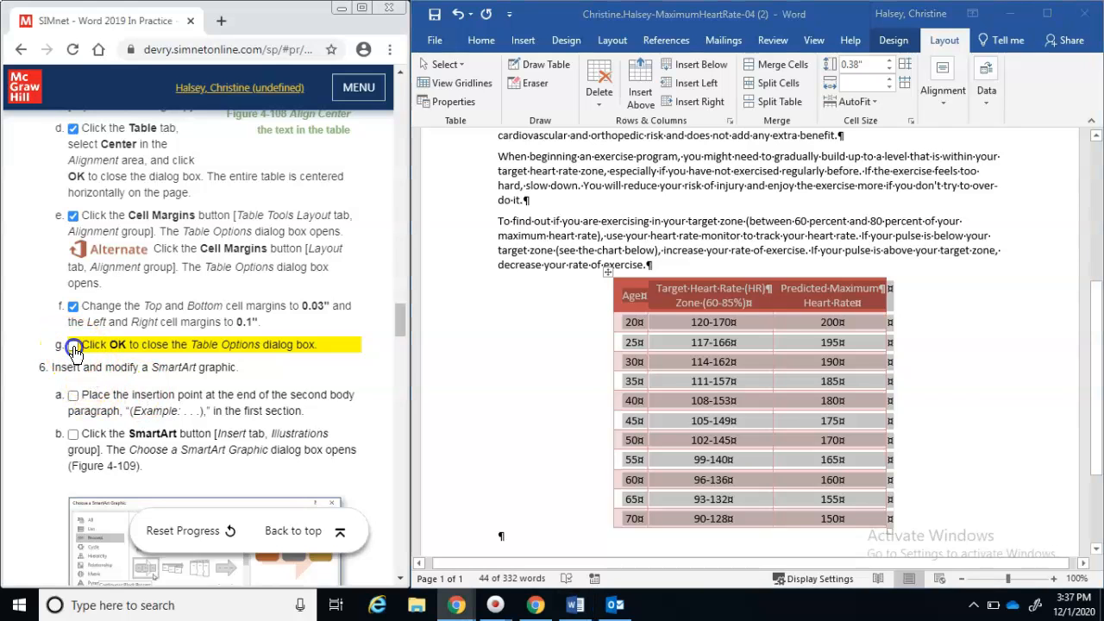
click(401, 578)
click(401, 579)
click(401, 579)
click(402, 578)
click(401, 579)
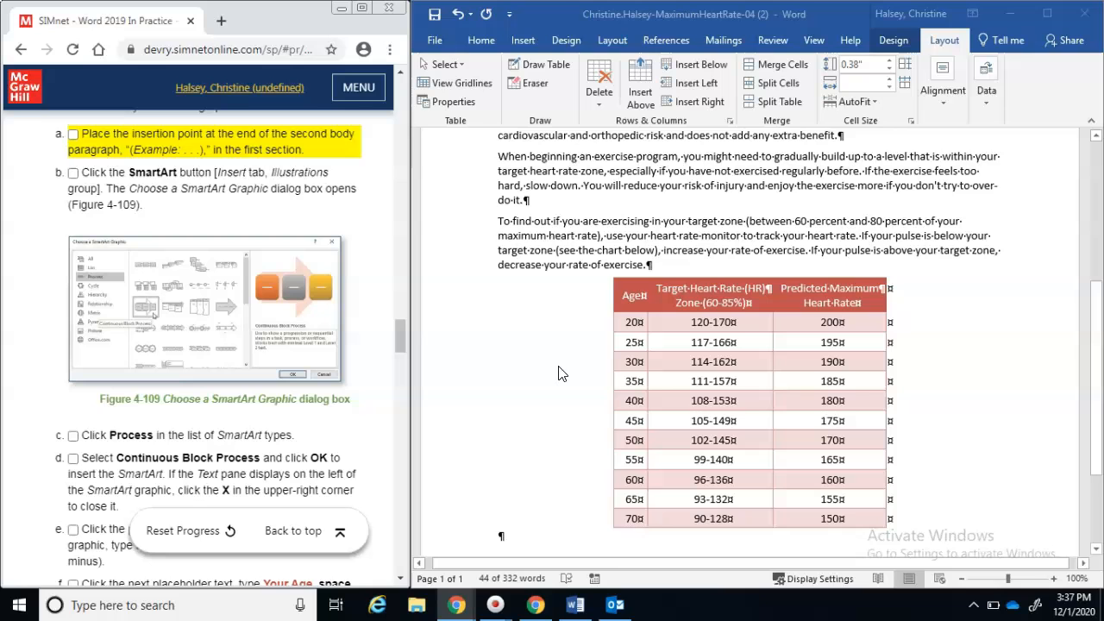
click(1097, 171)
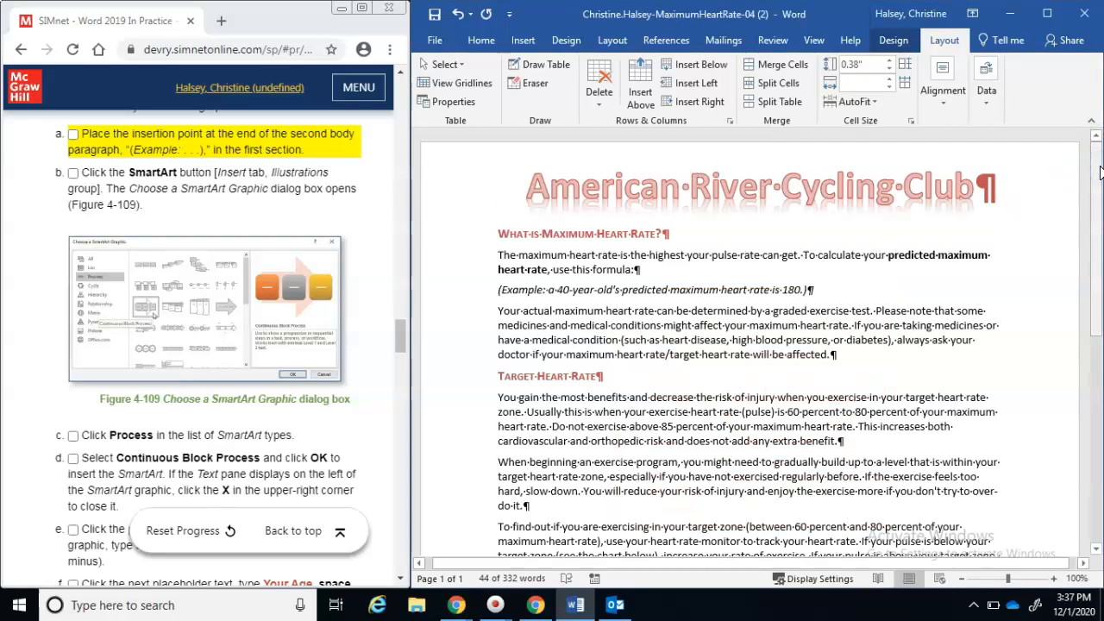
Place the insertion point at the end of the '(Example: … 180.)' sentence
click(811, 290)
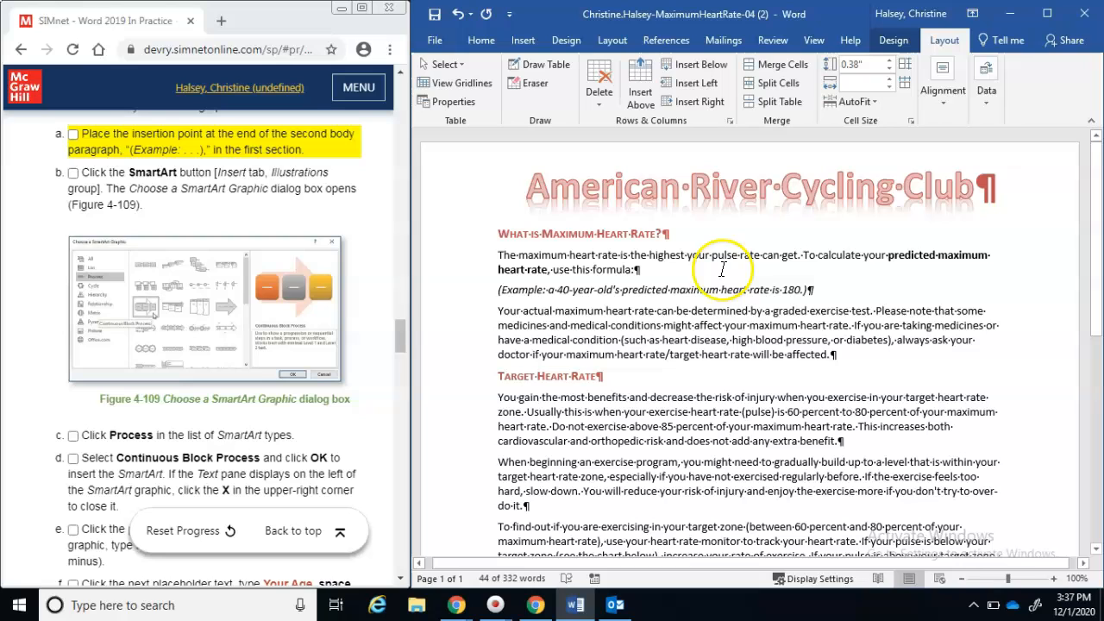
click(809, 291)
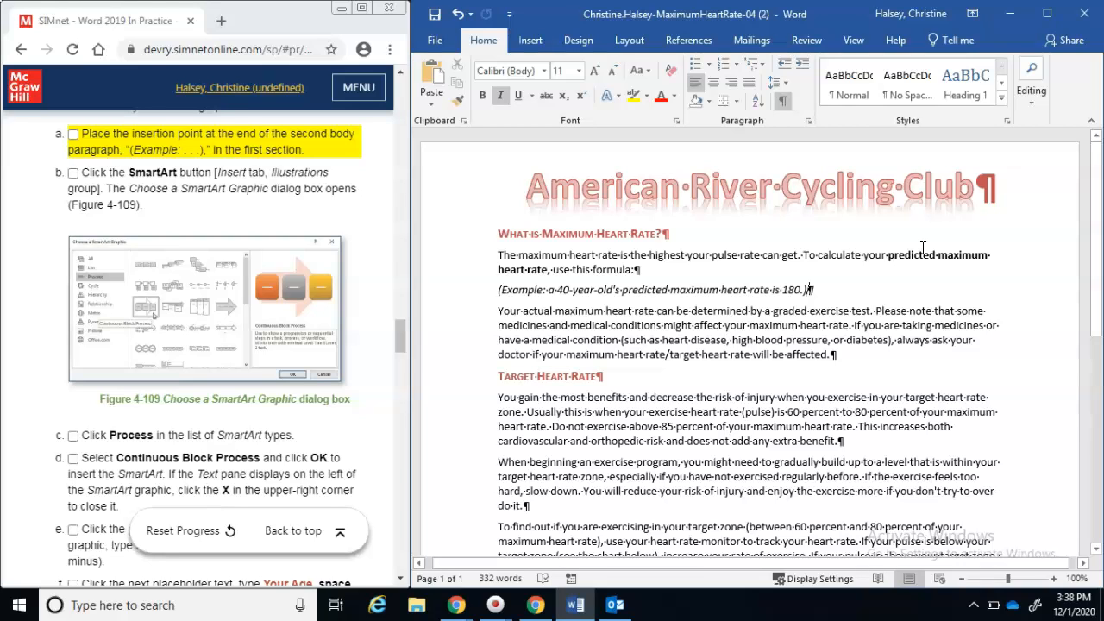
click(72, 137)
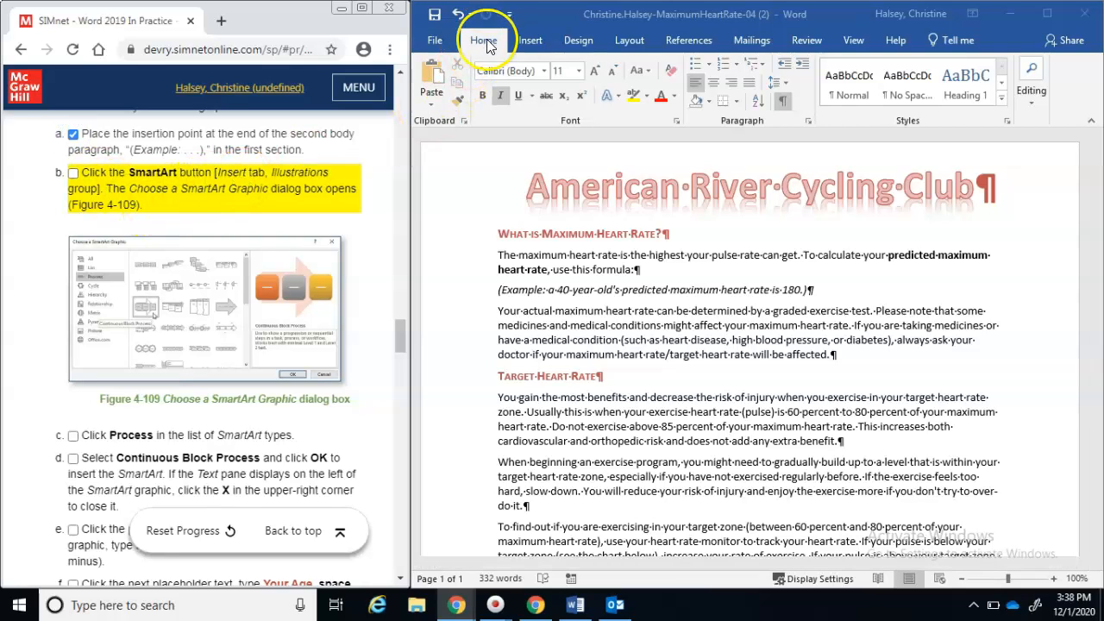
click(529, 48)
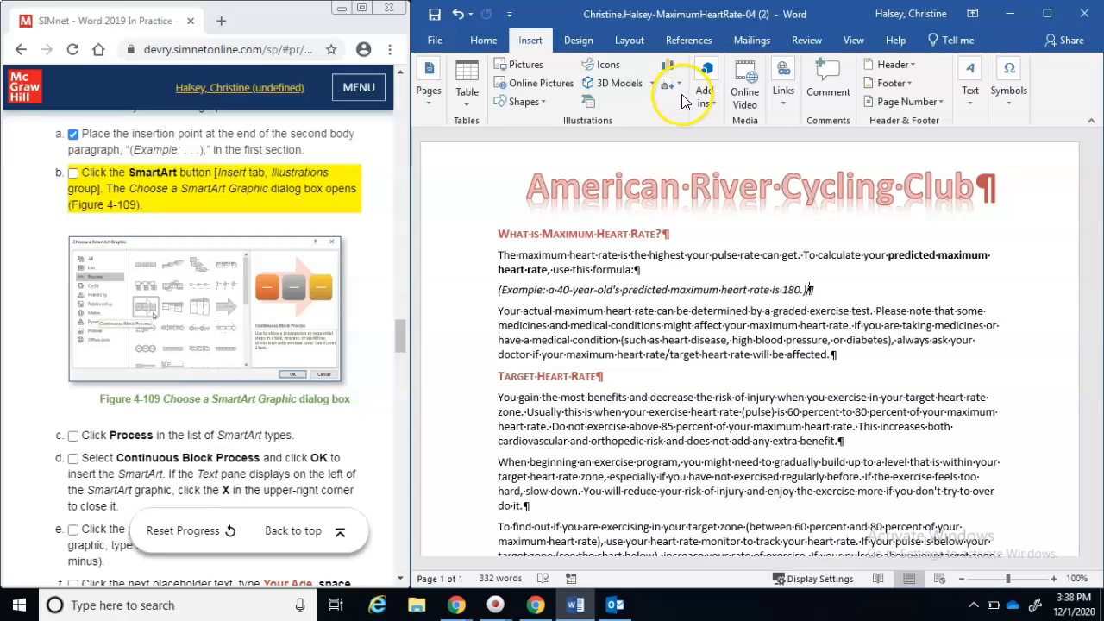
Open the Choose a SmartArt Graphic dialog
click(591, 103)
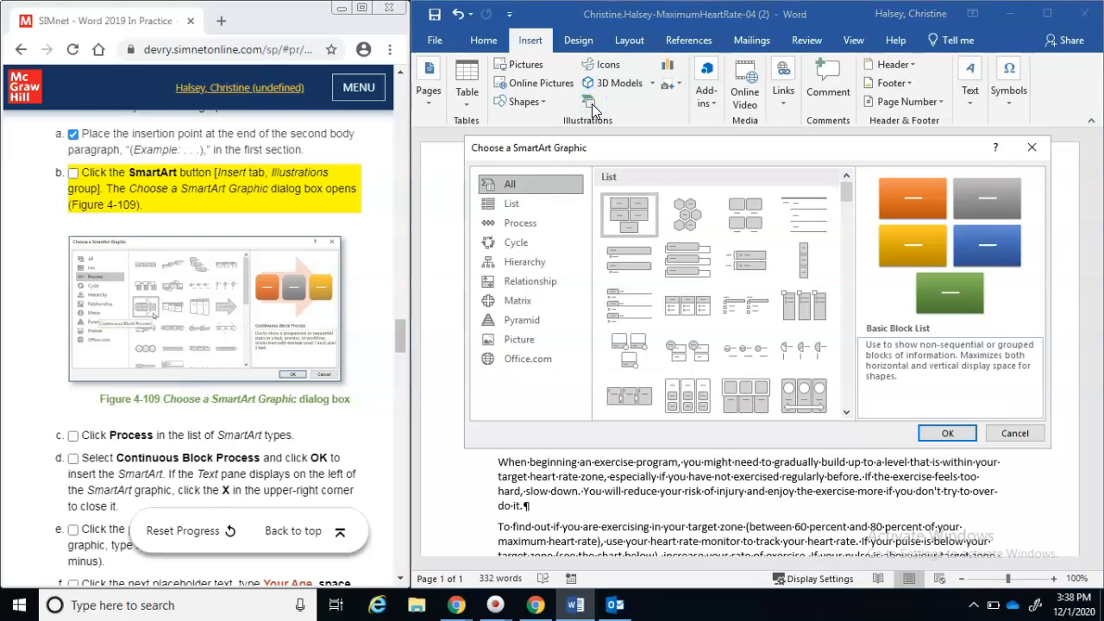
click(73, 175)
click(73, 174)
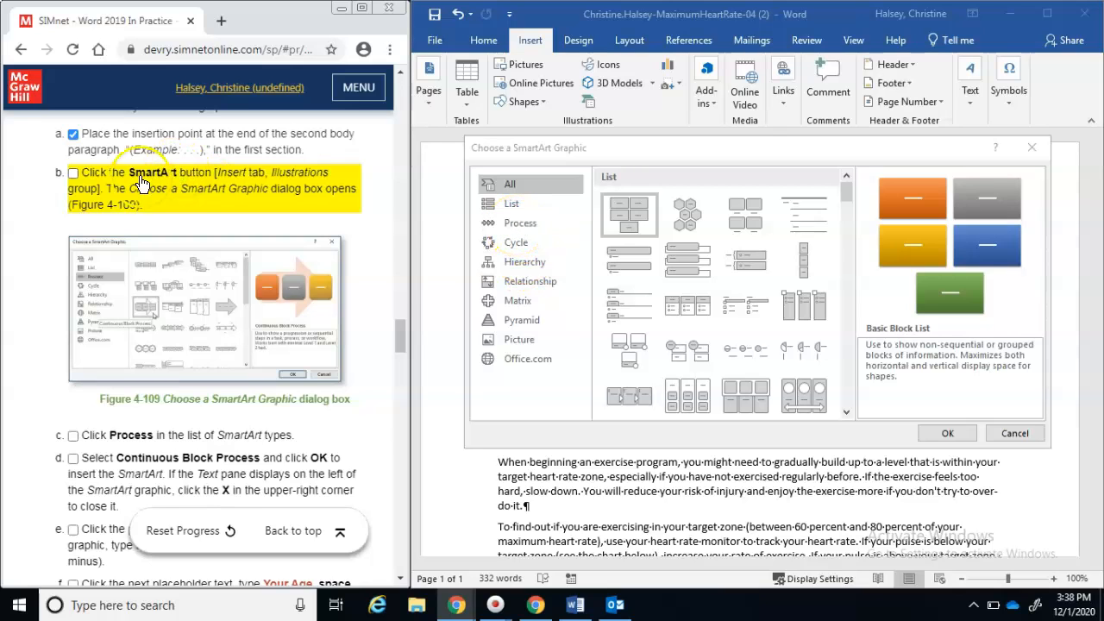
double_click(73, 180)
click(73, 177)
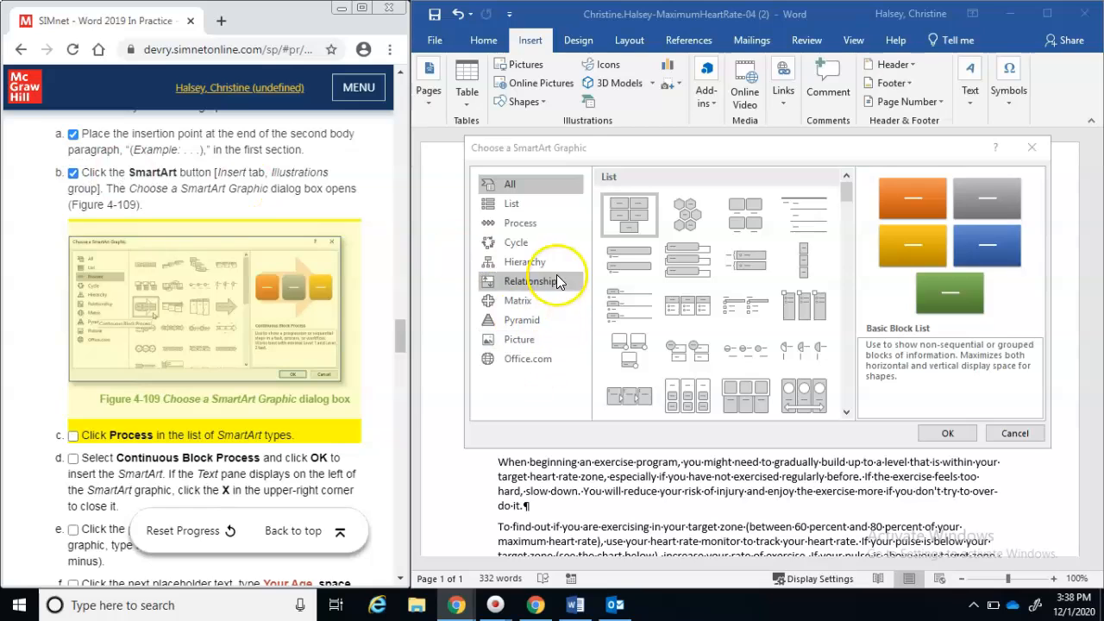
Insert the Continuous Block Process layout from the Process category
click(538, 229)
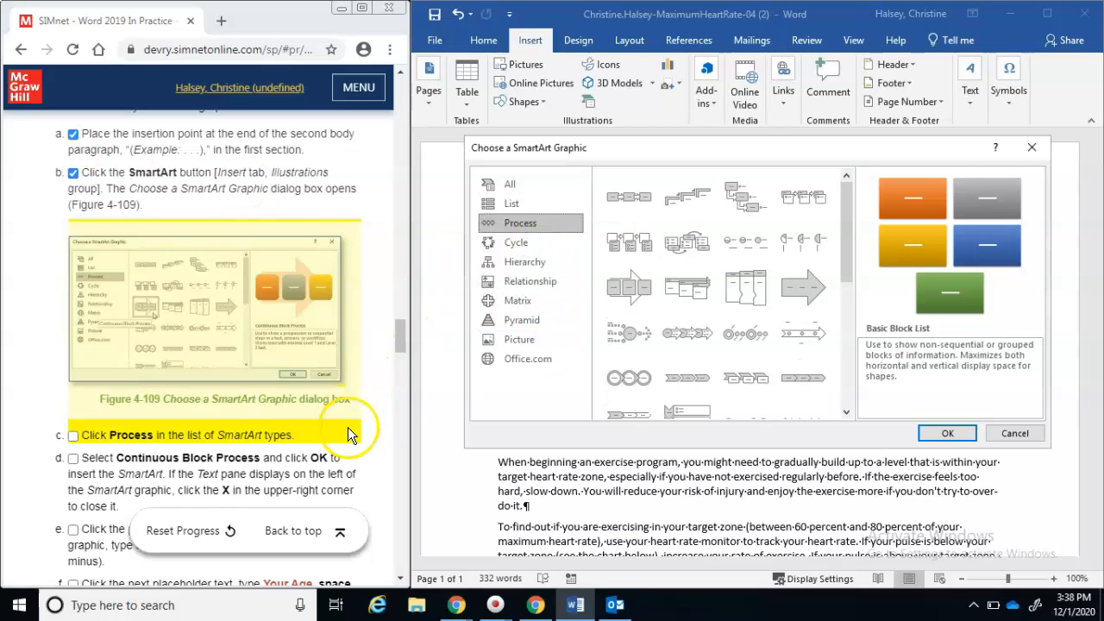
click(74, 436)
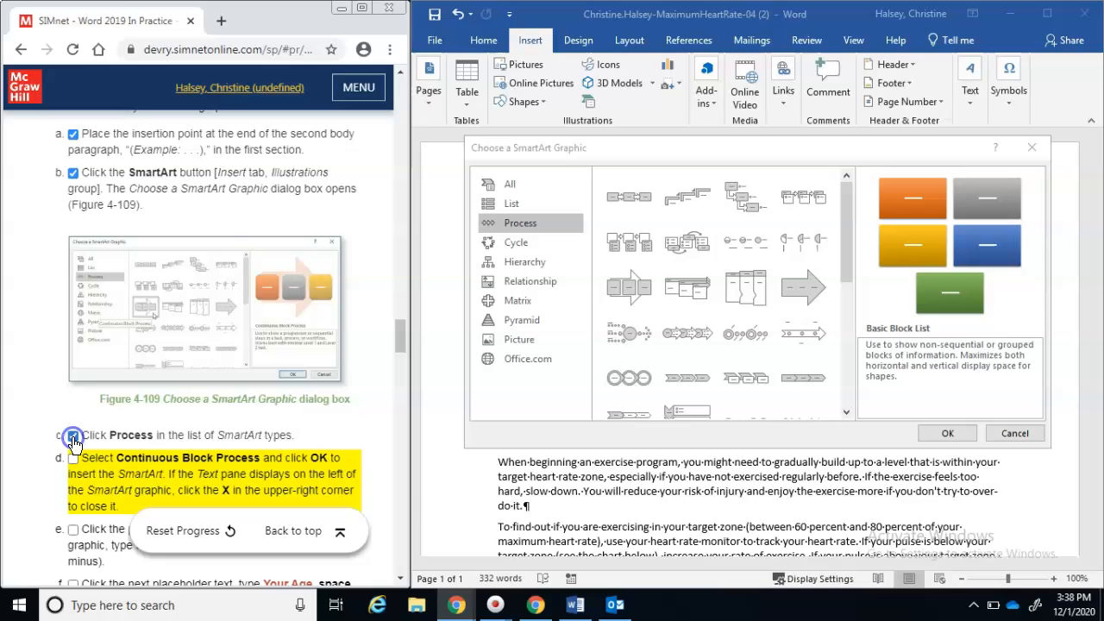
click(400, 579)
click(399, 579)
click(400, 579)
click(399, 579)
click(400, 579)
click(399, 579)
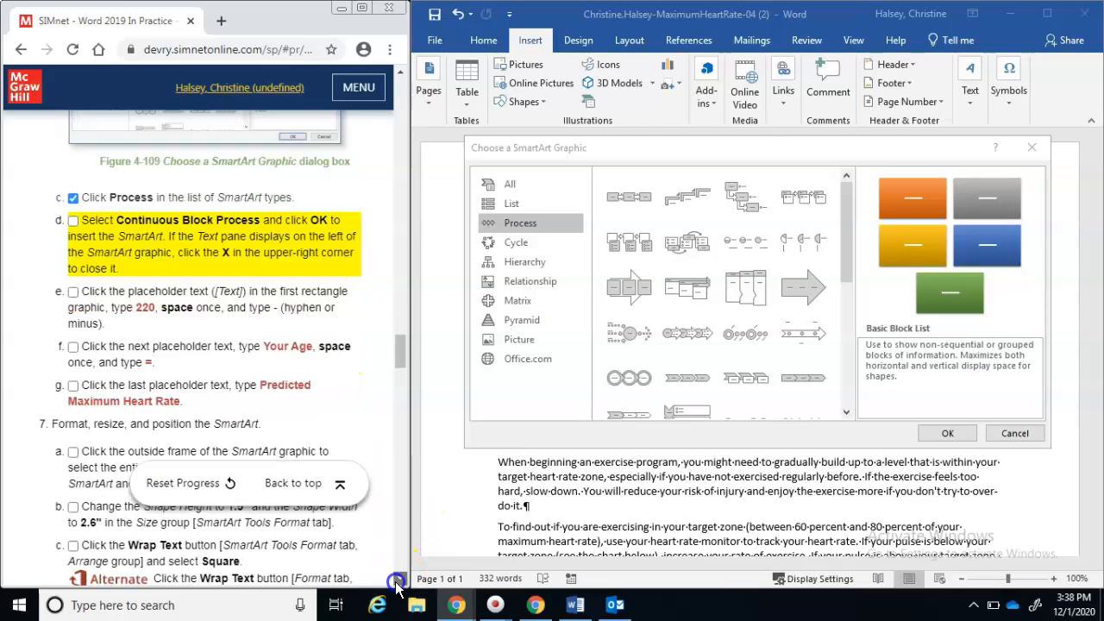
click(400, 579)
click(399, 578)
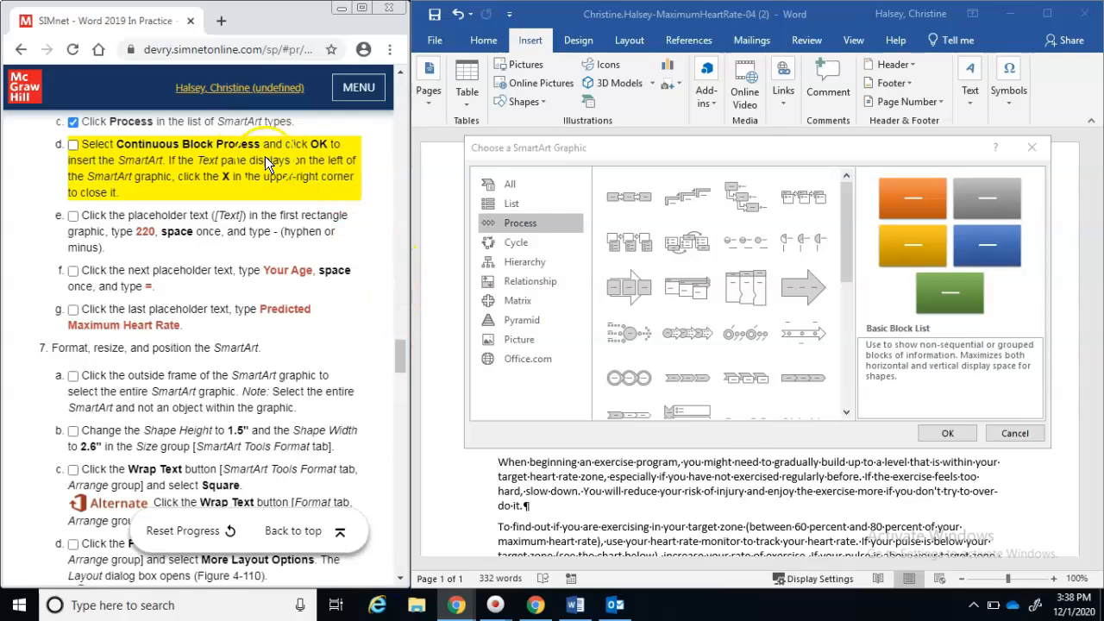
click(625, 296)
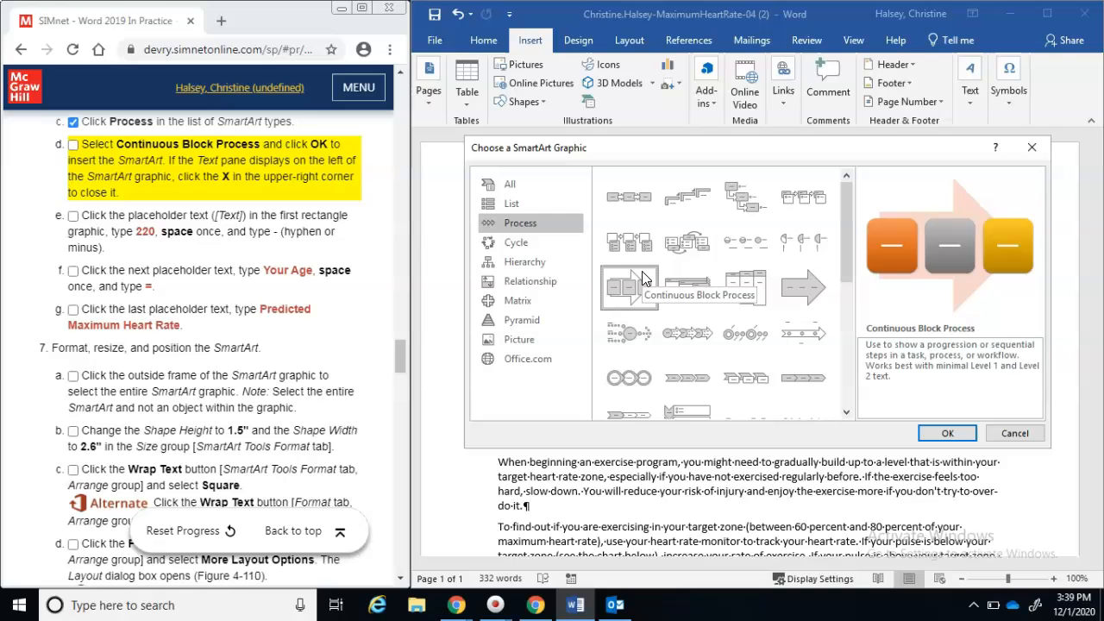
click(942, 433)
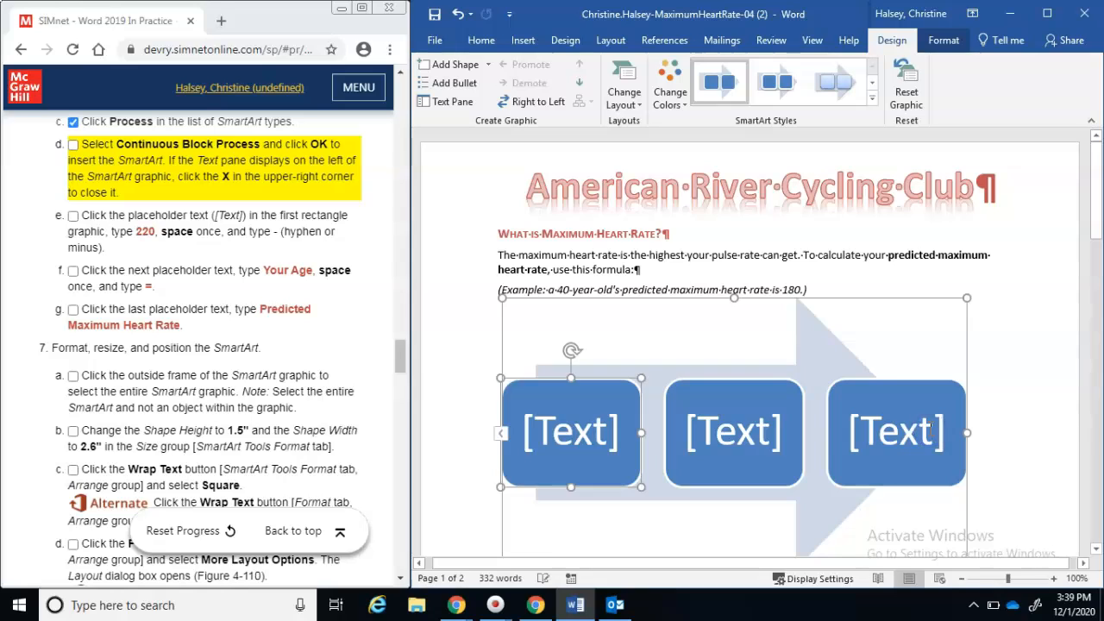
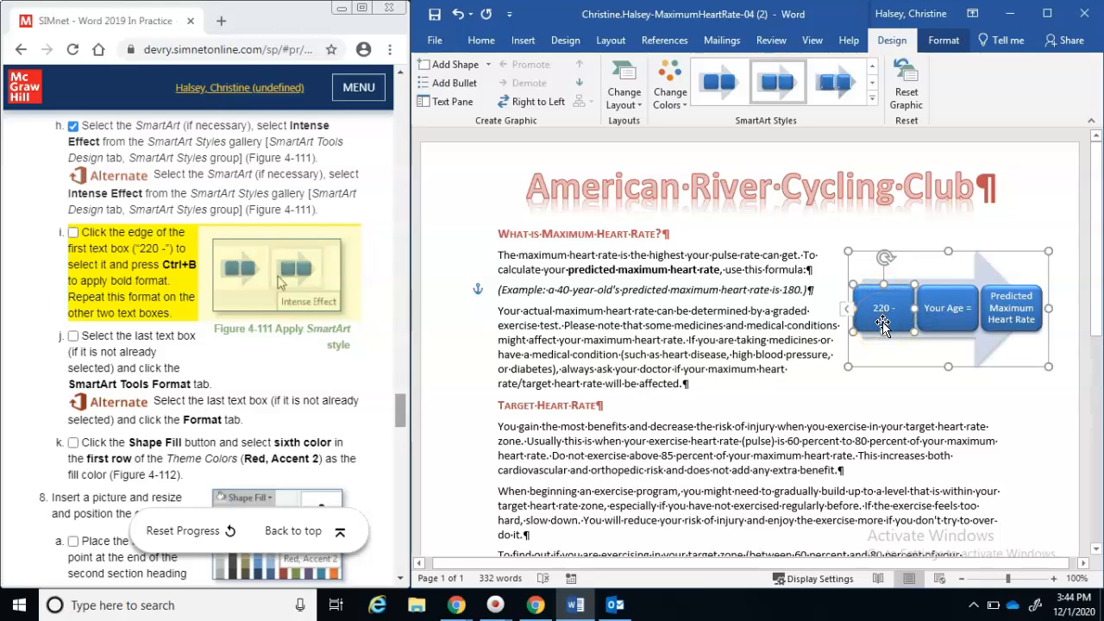
Select the text in the Predicted Maximum Heart Rate, Your Age = and 220 - boxes
click(948, 318)
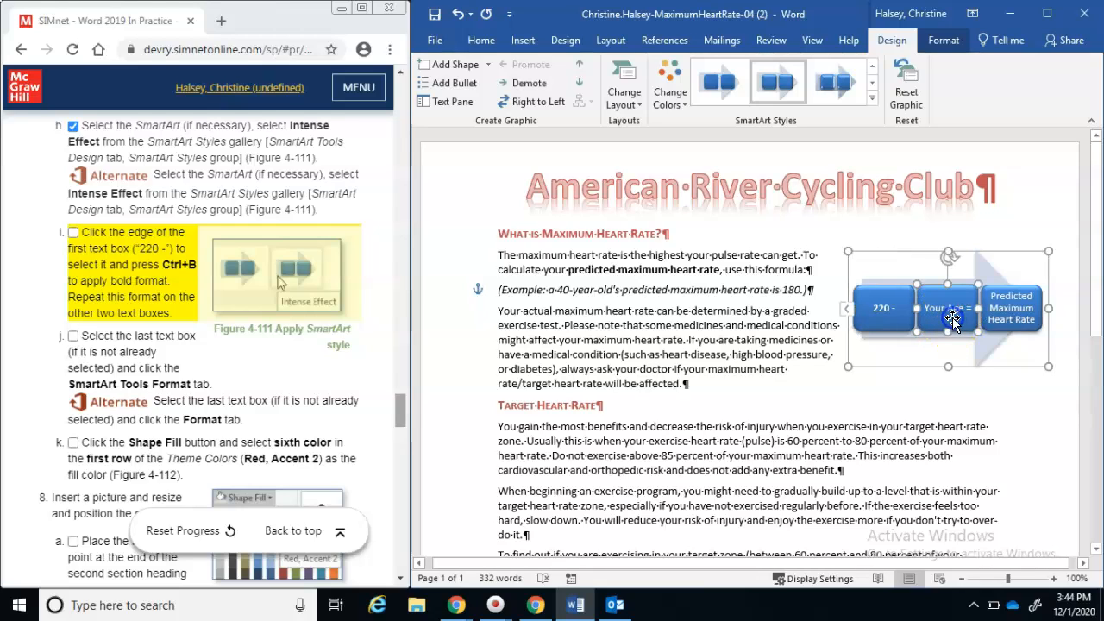
click(1025, 315)
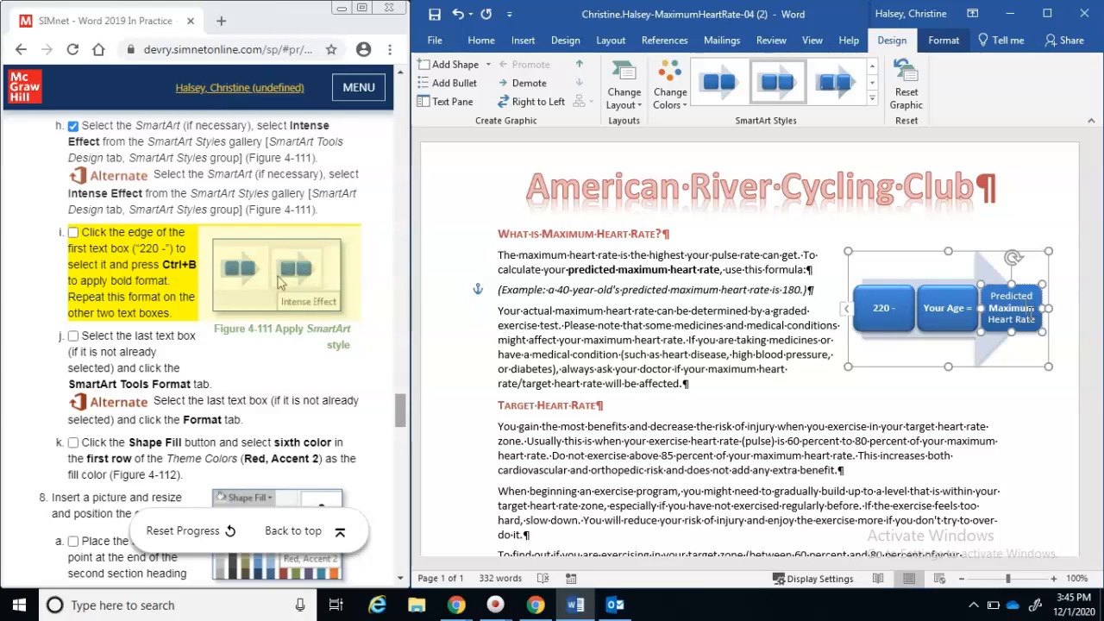
click(988, 295)
drag(994, 295, 1049, 328)
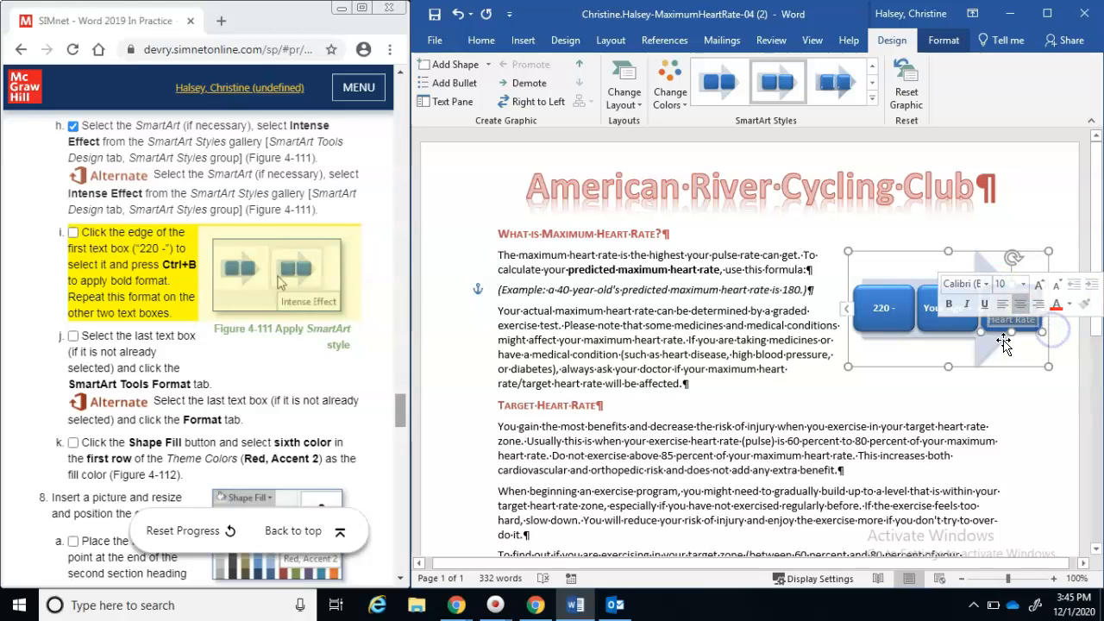
drag(923, 308, 981, 316)
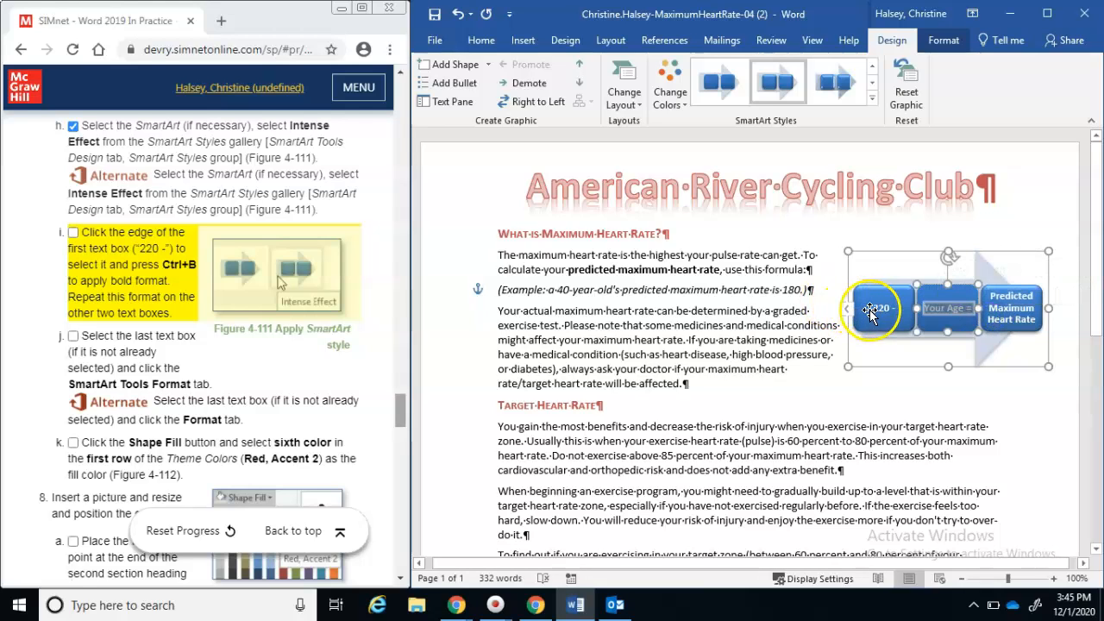
click(874, 310)
drag(873, 310, 903, 312)
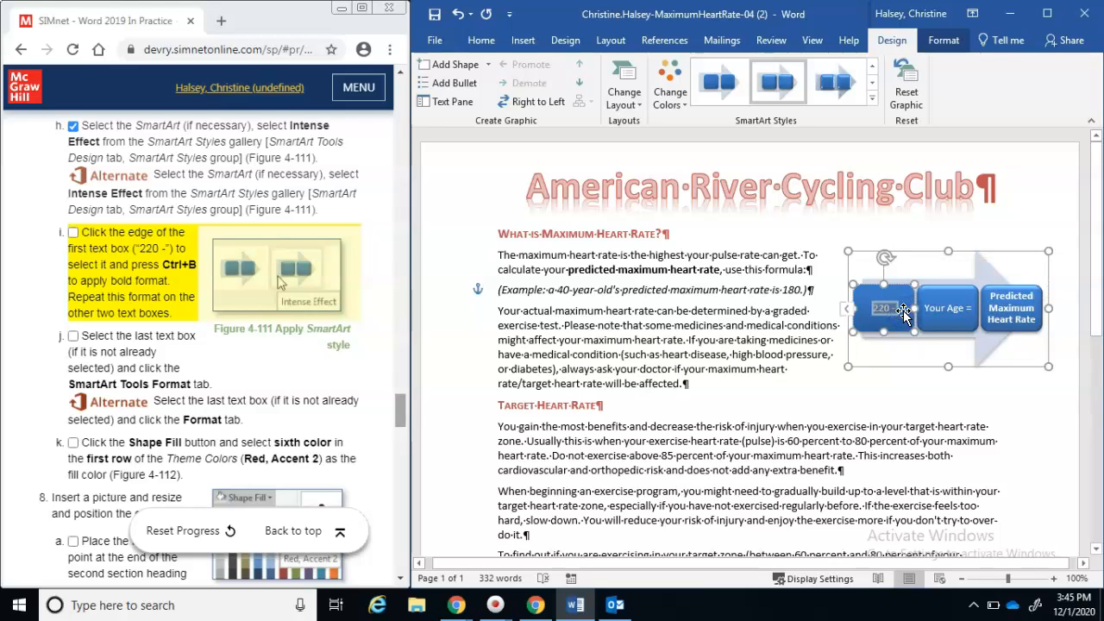
Bold the '220 -' and 'Your Age =' box text using the Home font options
click(1015, 157)
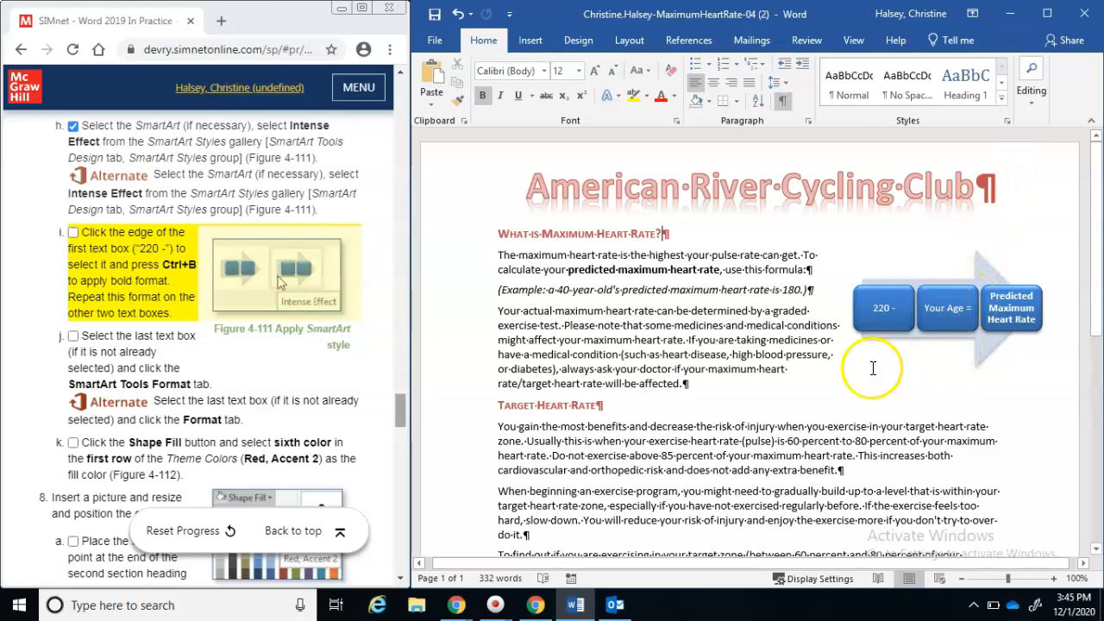
drag(873, 308, 898, 308)
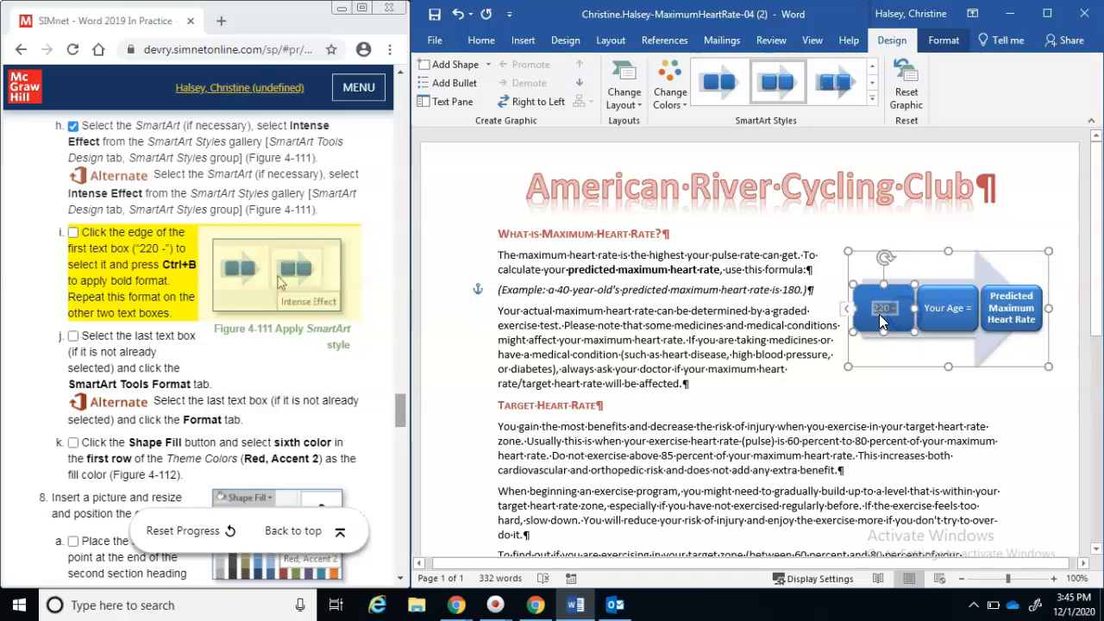
click(930, 315)
drag(940, 312, 970, 315)
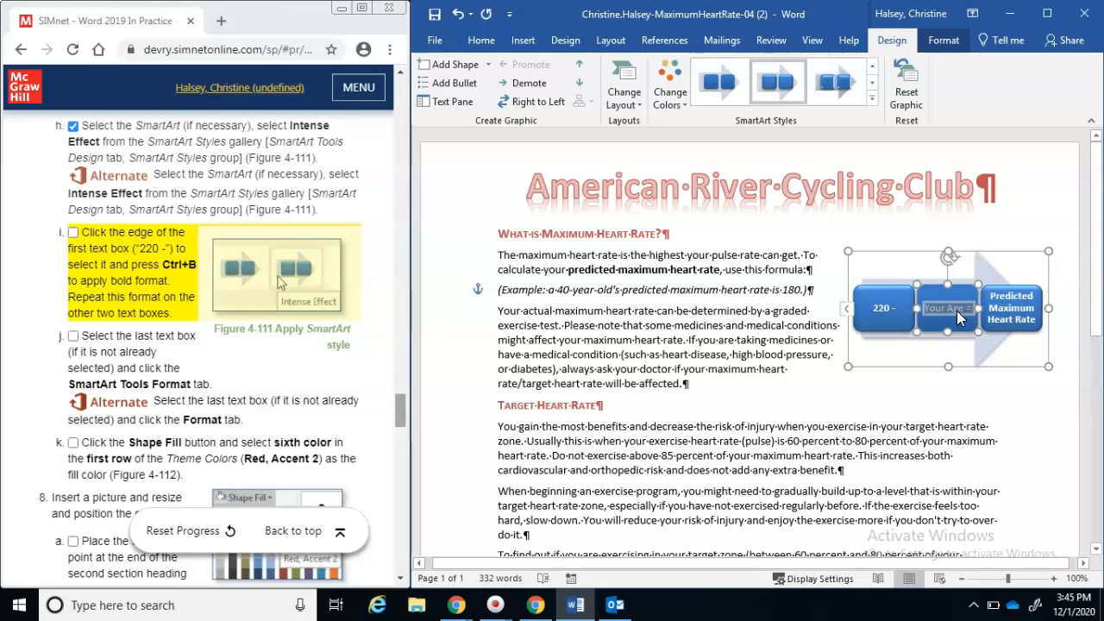
click(489, 45)
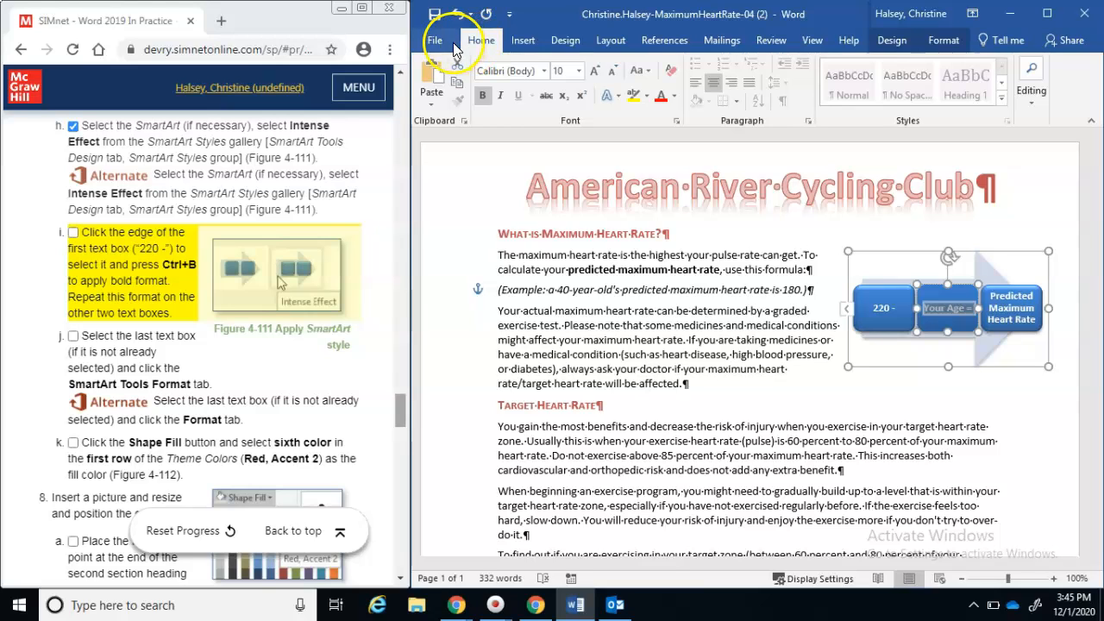
Tick off the bolding step in the instructions and select the Predicted Maximum Heart Rate box
click(561, 240)
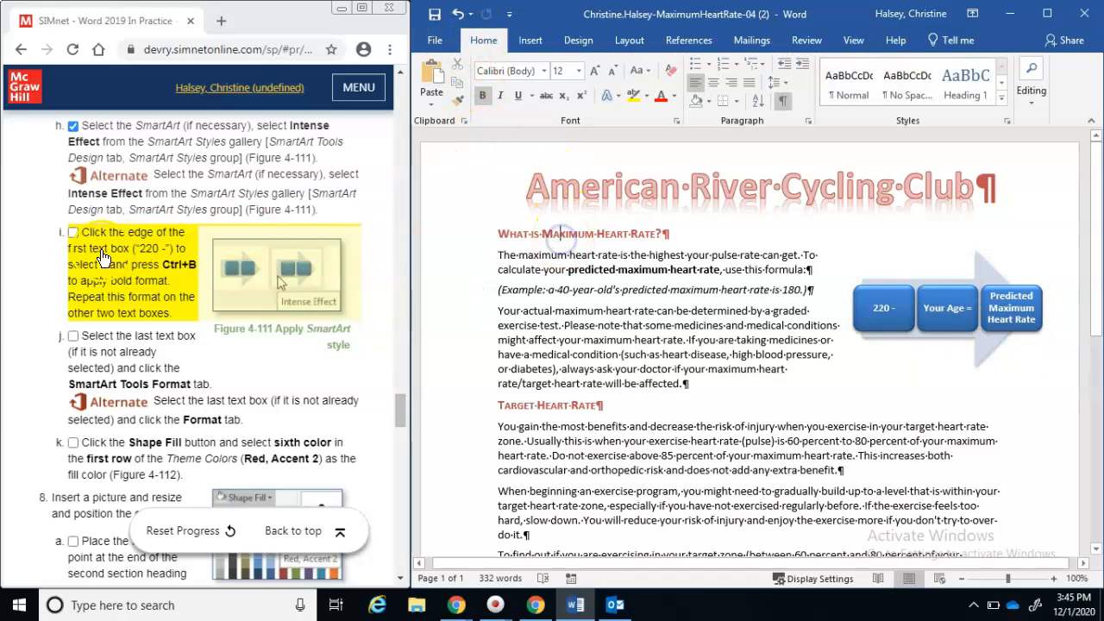
click(75, 239)
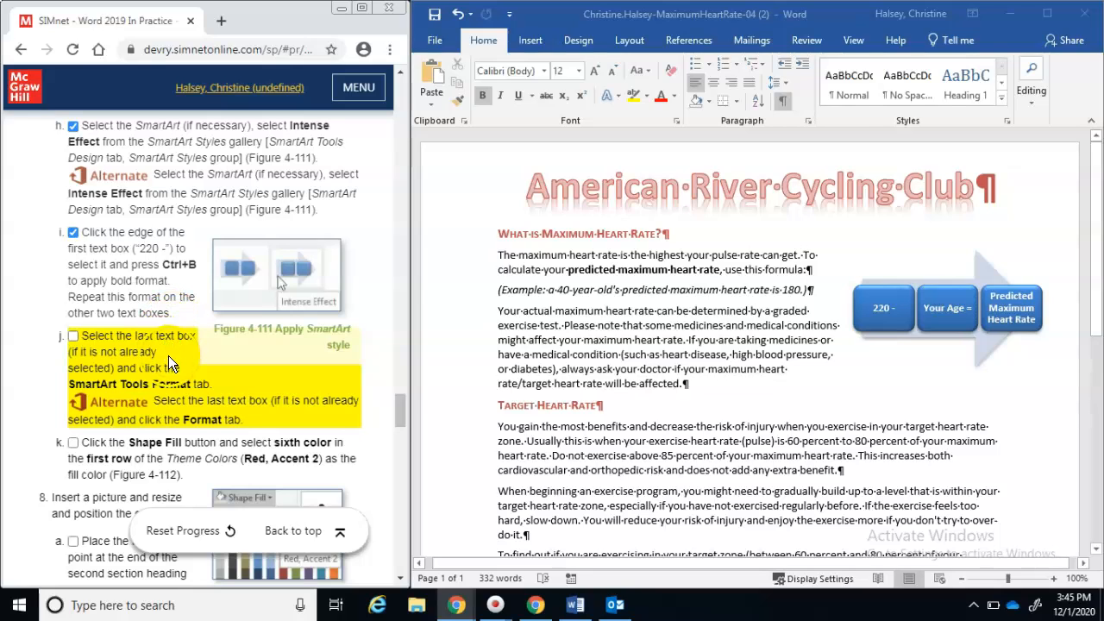
click(1001, 317)
click(998, 315)
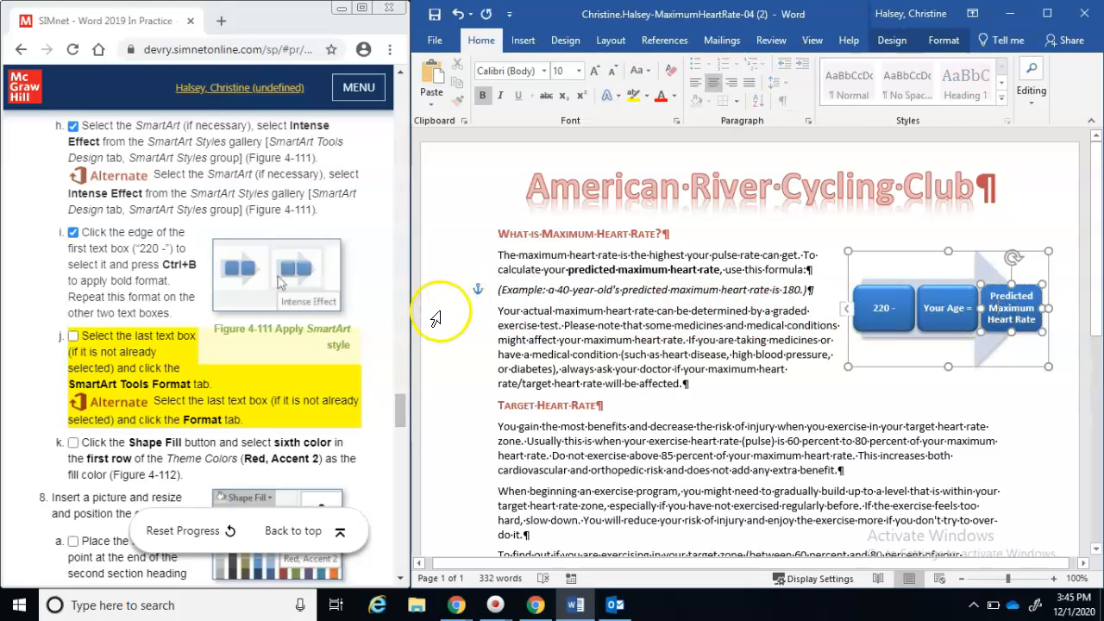
Show the SmartArt Tools Format options and tick off the last-box selection step
click(944, 41)
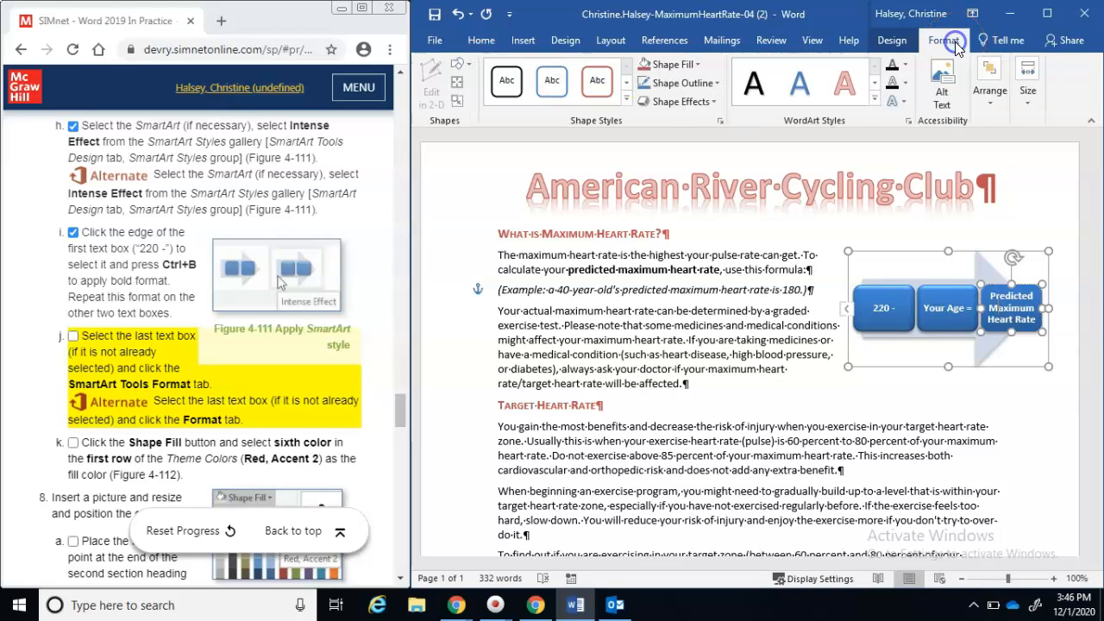
click(74, 337)
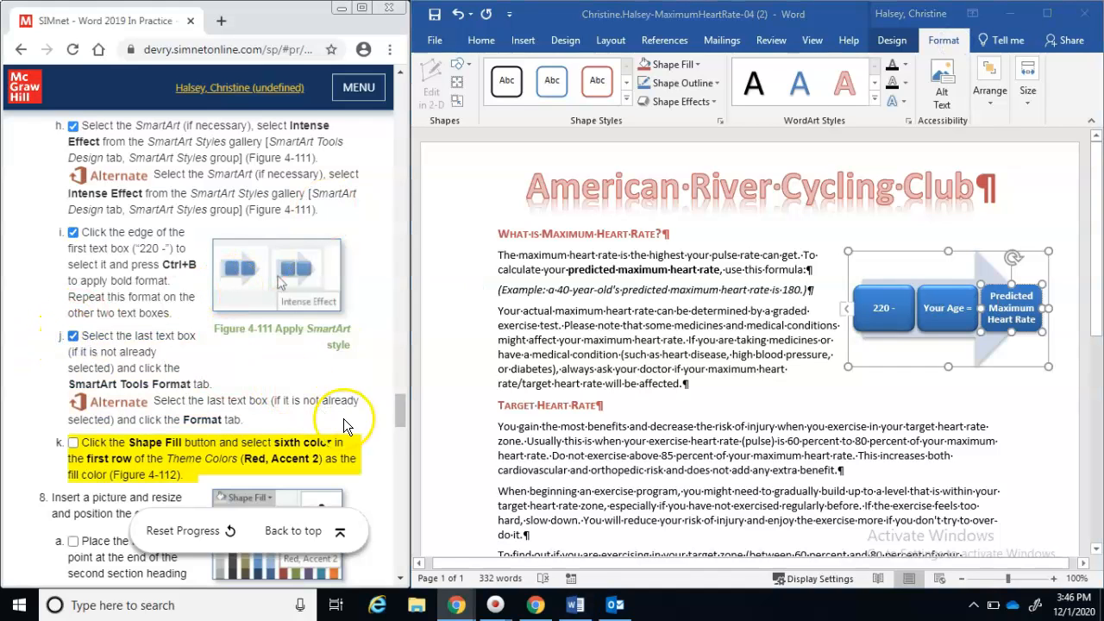
drag(397, 413, 398, 427)
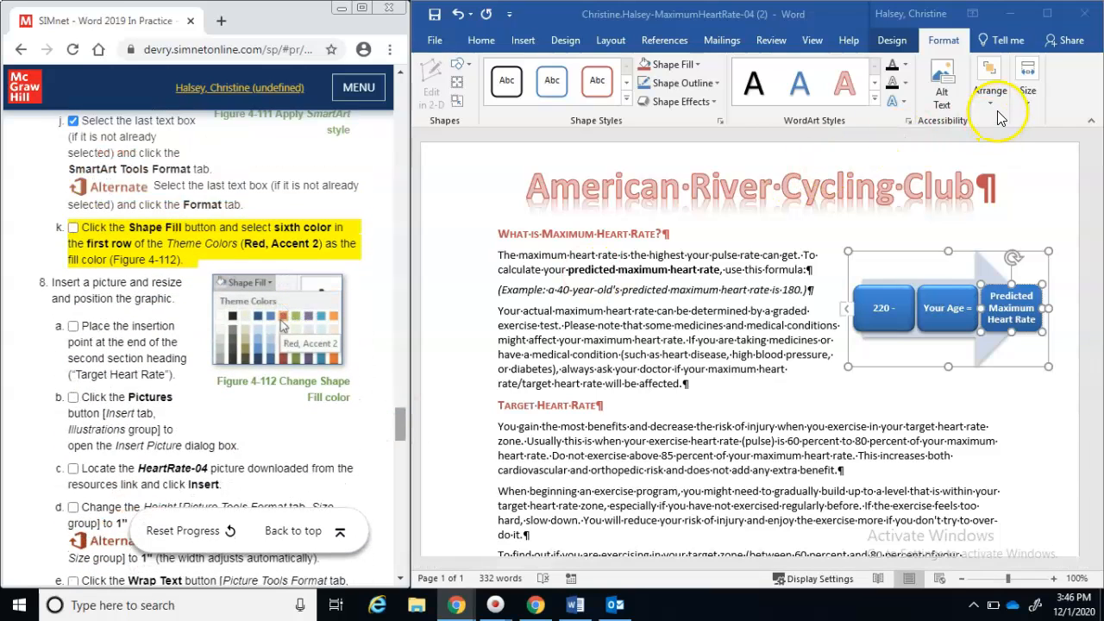
Fill the Predicted Maximum Heart Rate box with Red, Accent 2, then click after the Target Heart Rate heading
click(699, 71)
click(698, 66)
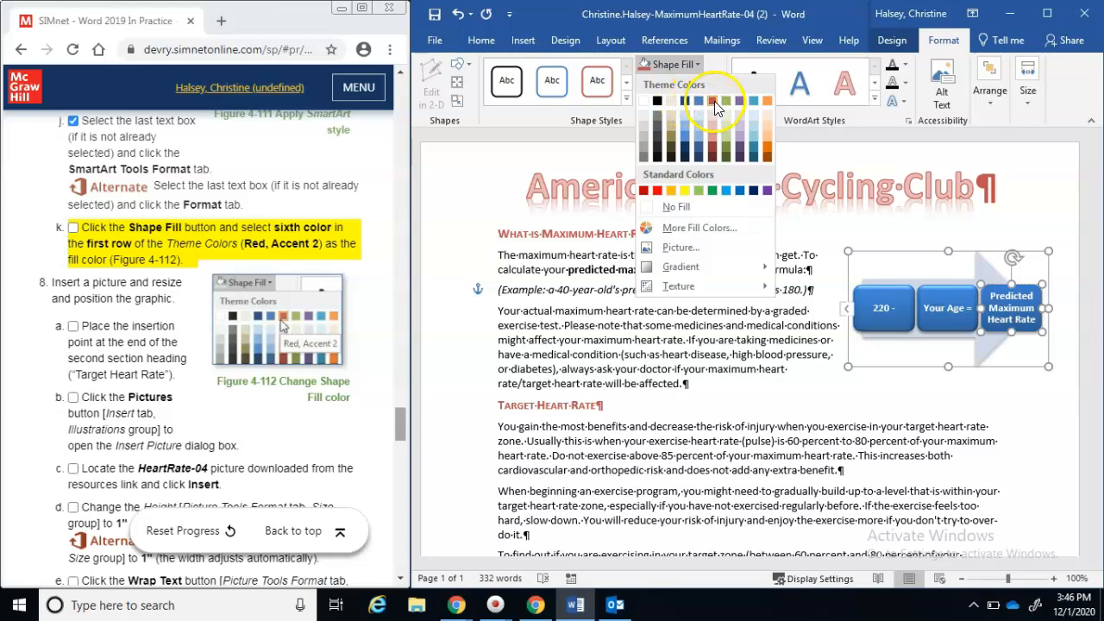
click(714, 101)
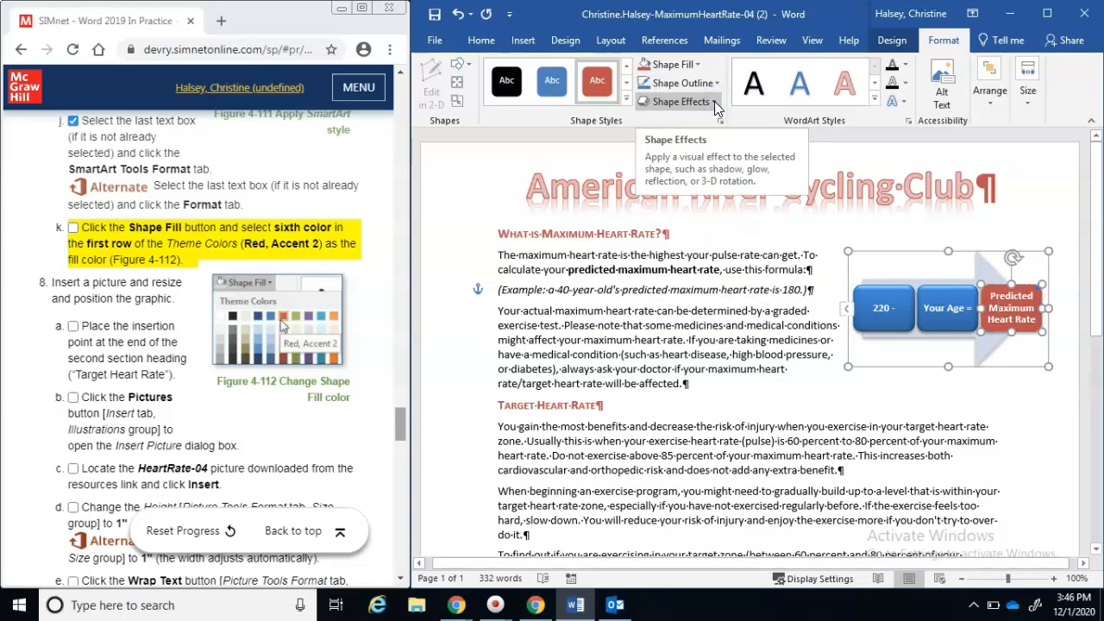
click(73, 230)
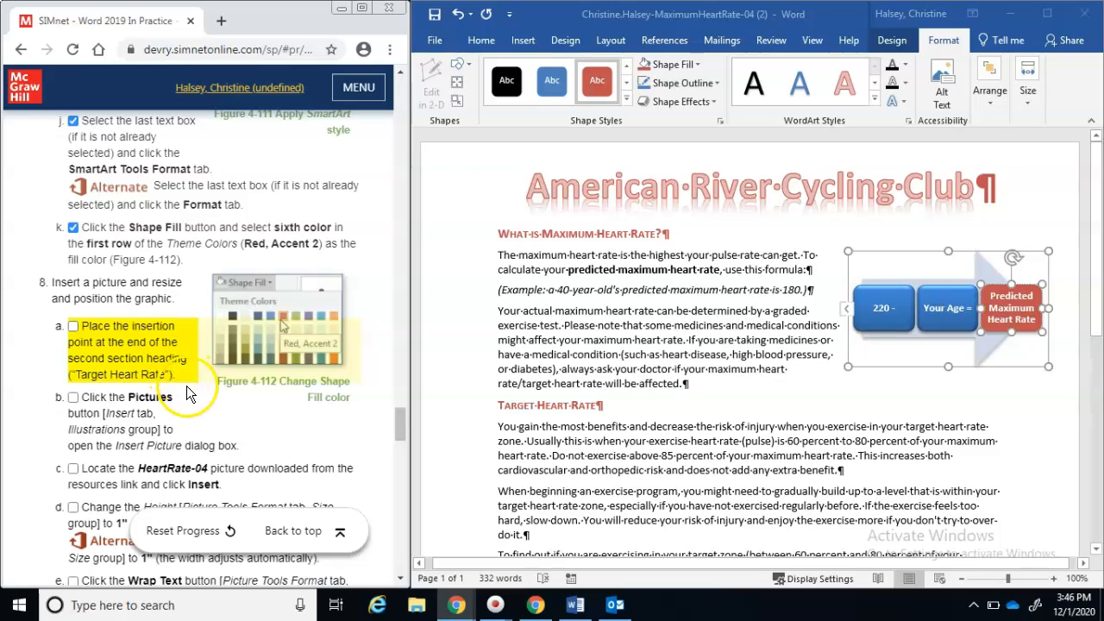
click(602, 403)
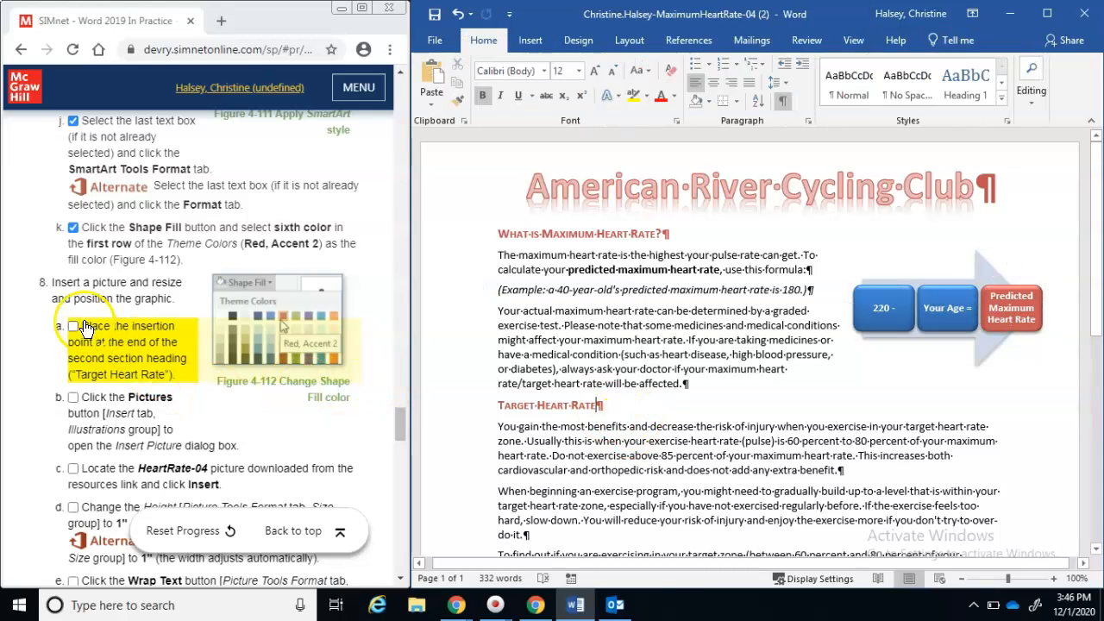
click(75, 327)
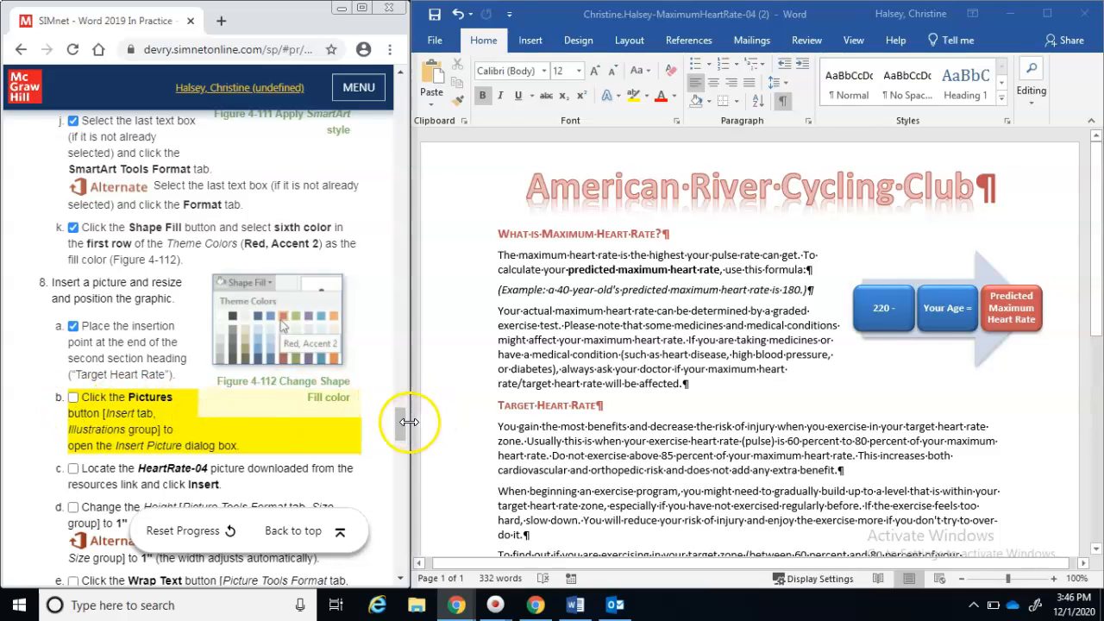
scroll(402, 440, down, 3)
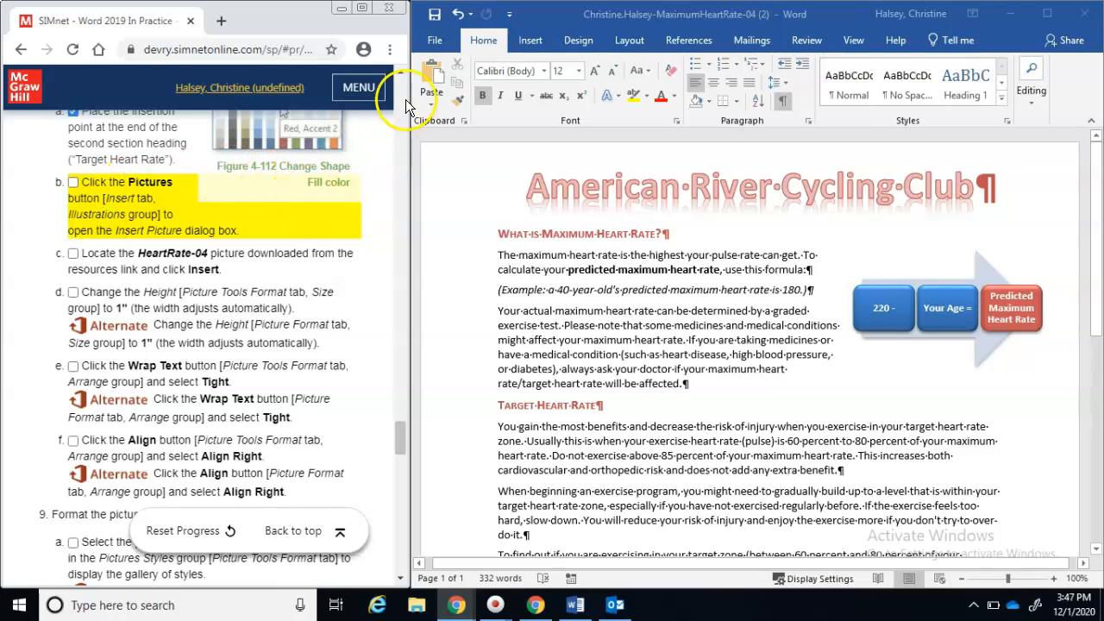
click(528, 45)
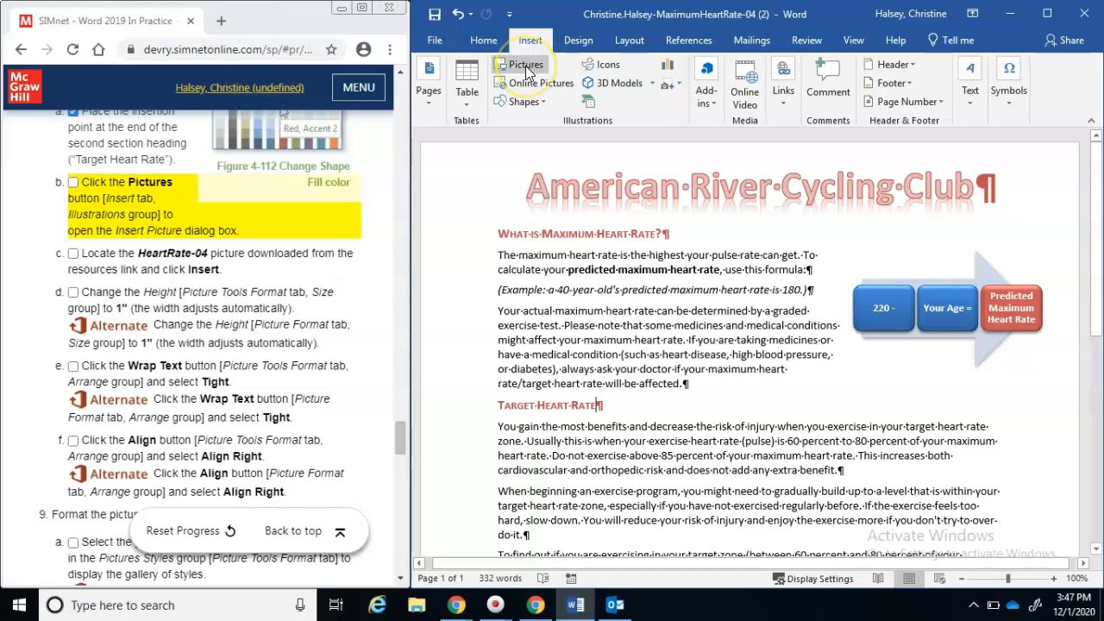
click(527, 68)
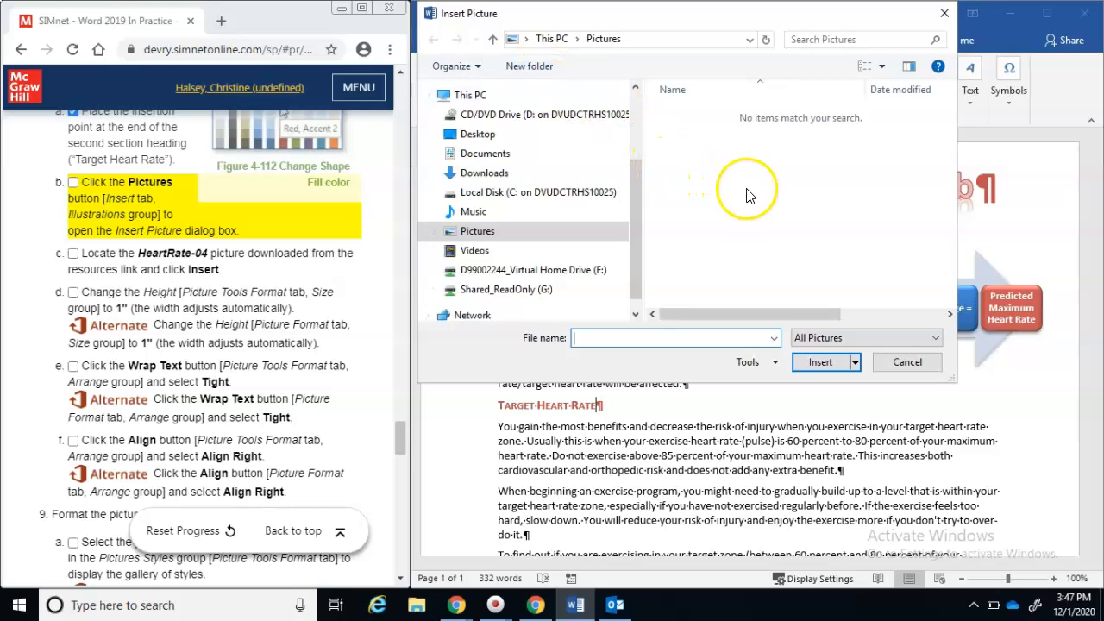
click(552, 173)
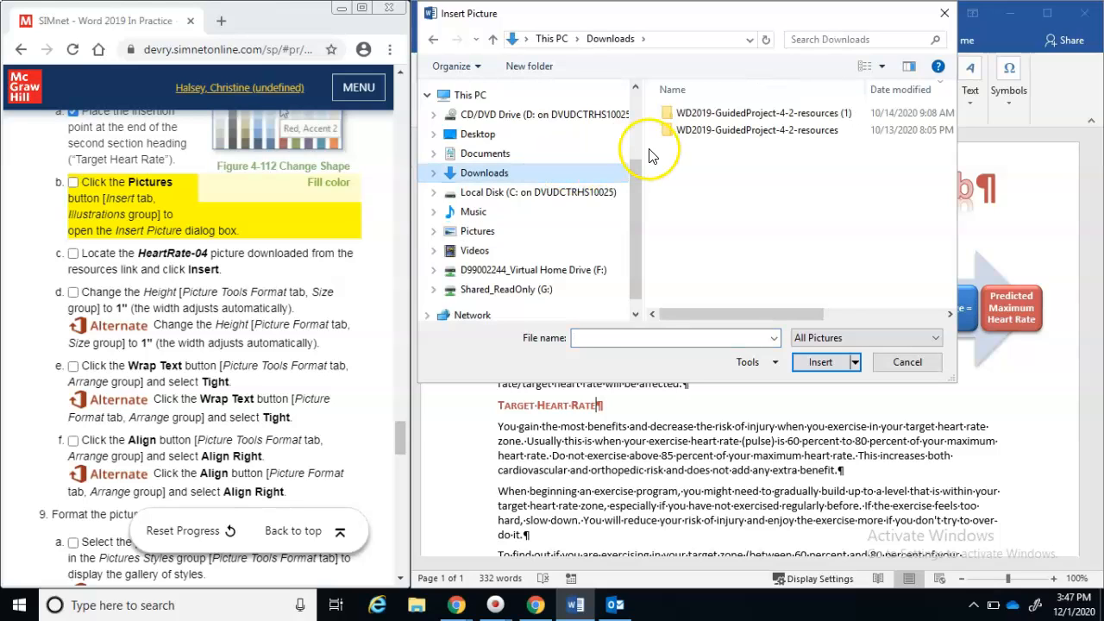
click(703, 126)
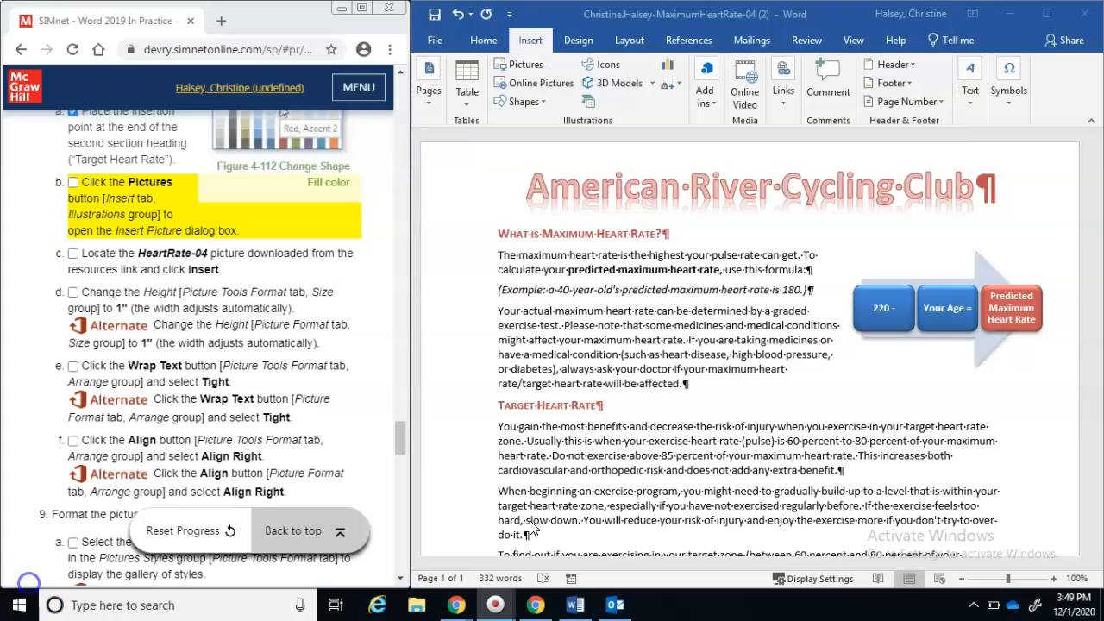
click(525, 609)
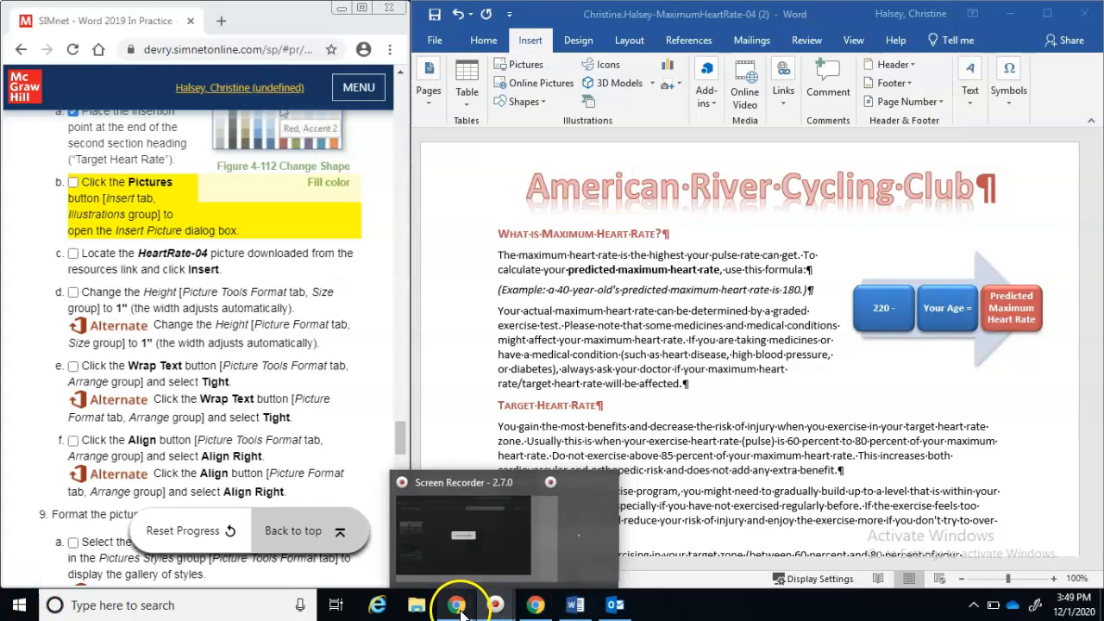
Launch the remote Windows Explorer app in Citrix Receiver and open the Downloads folder
mouse_move(459, 601)
click(529, 555)
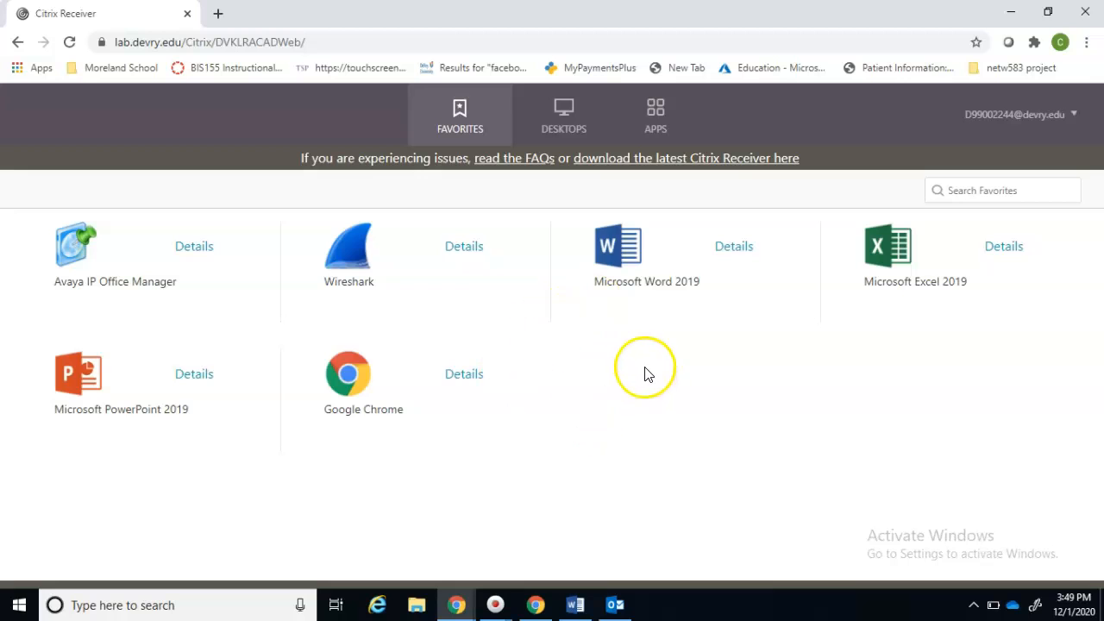
click(653, 134)
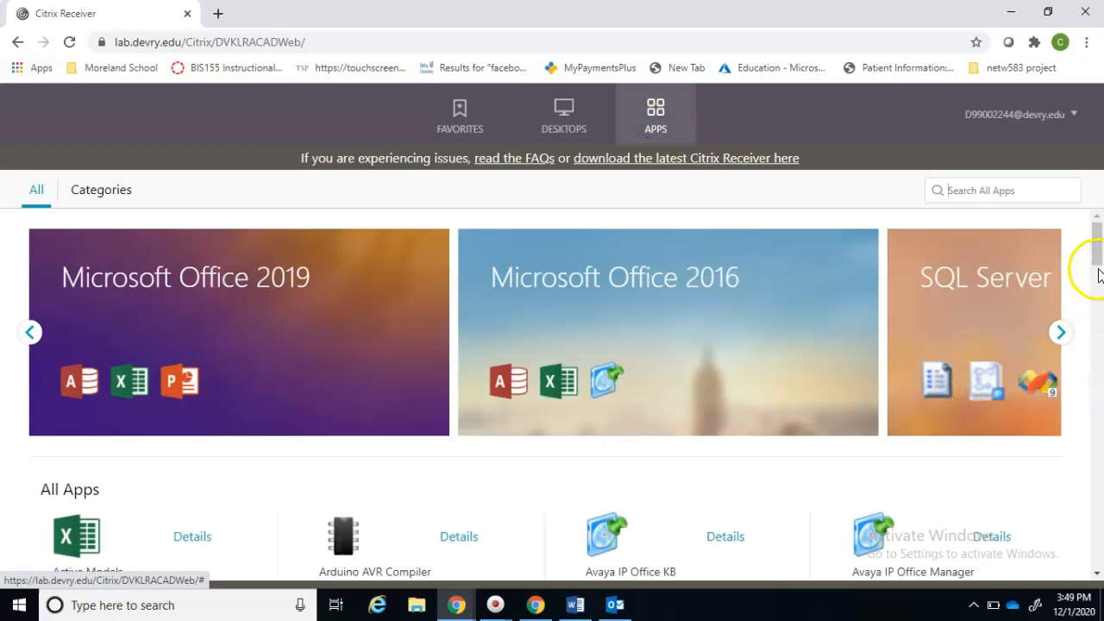
drag(1098, 247, 1098, 549)
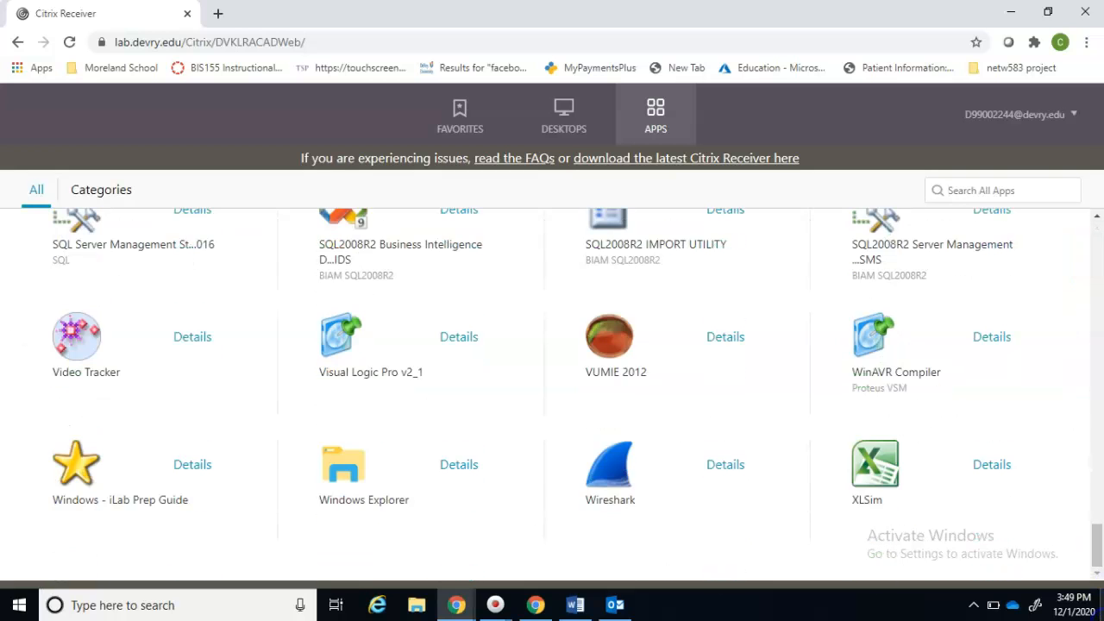
click(346, 472)
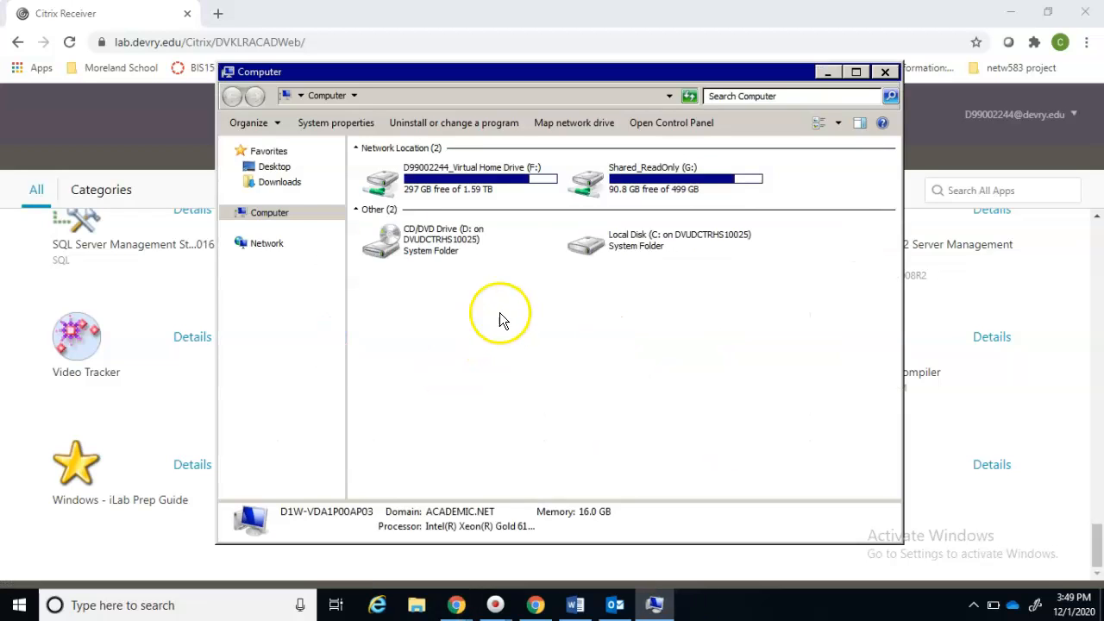
click(299, 185)
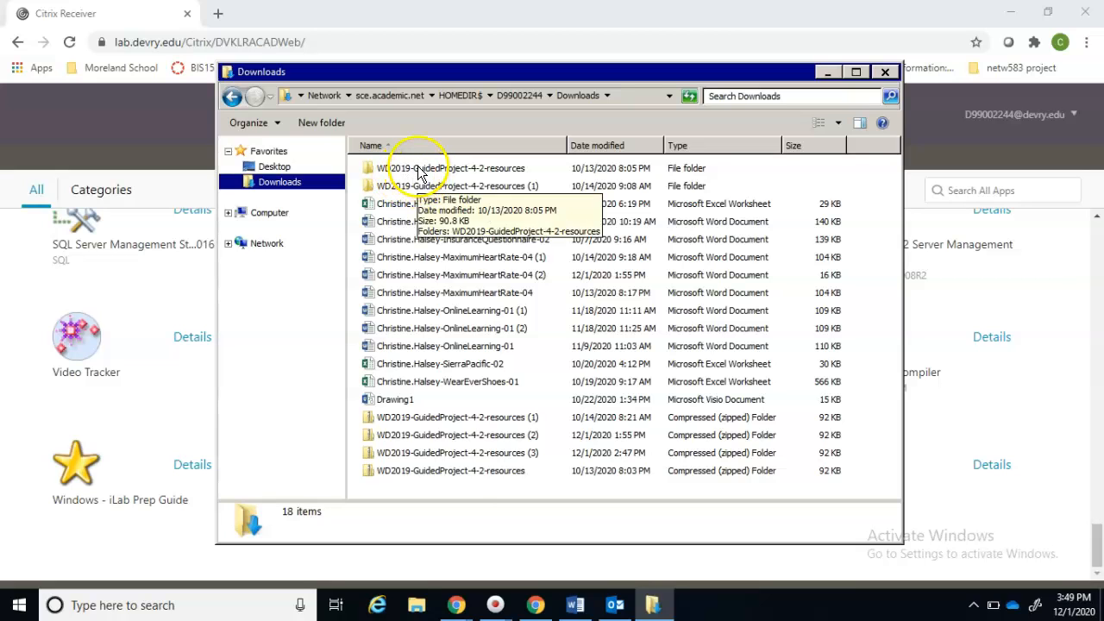
Sort Downloads by Date modified and extract WD2019-GuidedProject-4-2-resources (3) with Extract All
click(631, 145)
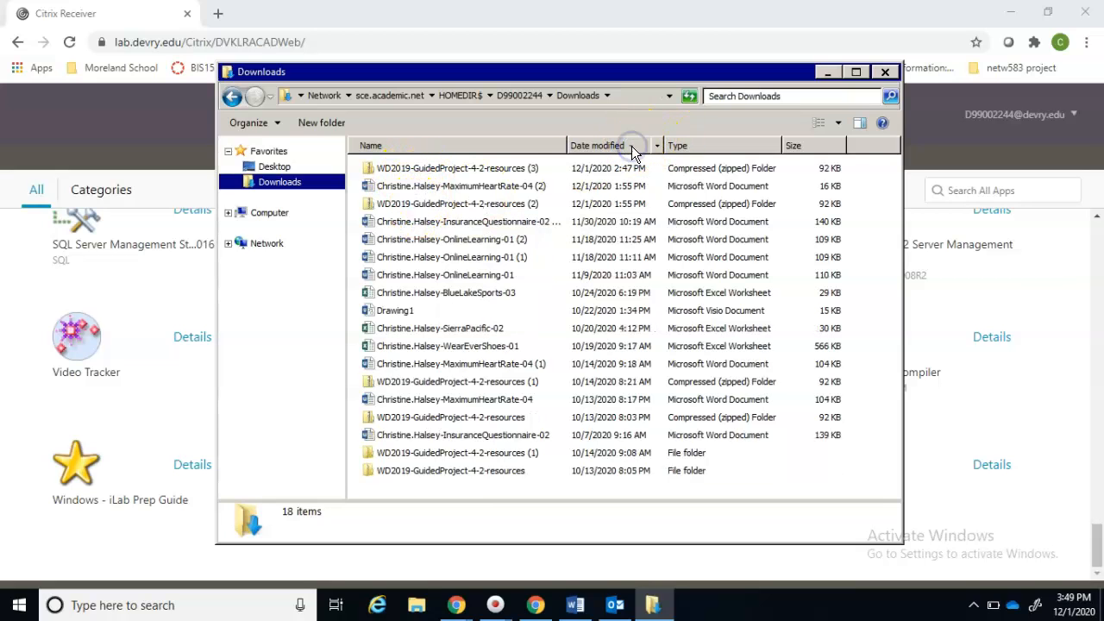
click(503, 171)
right_click(504, 171)
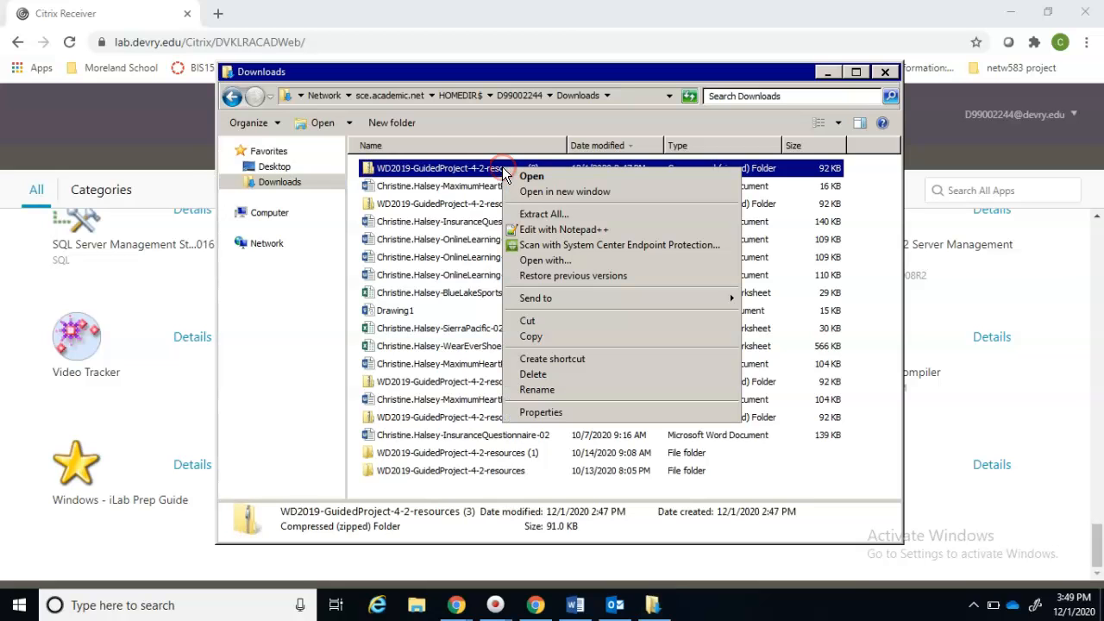
click(528, 215)
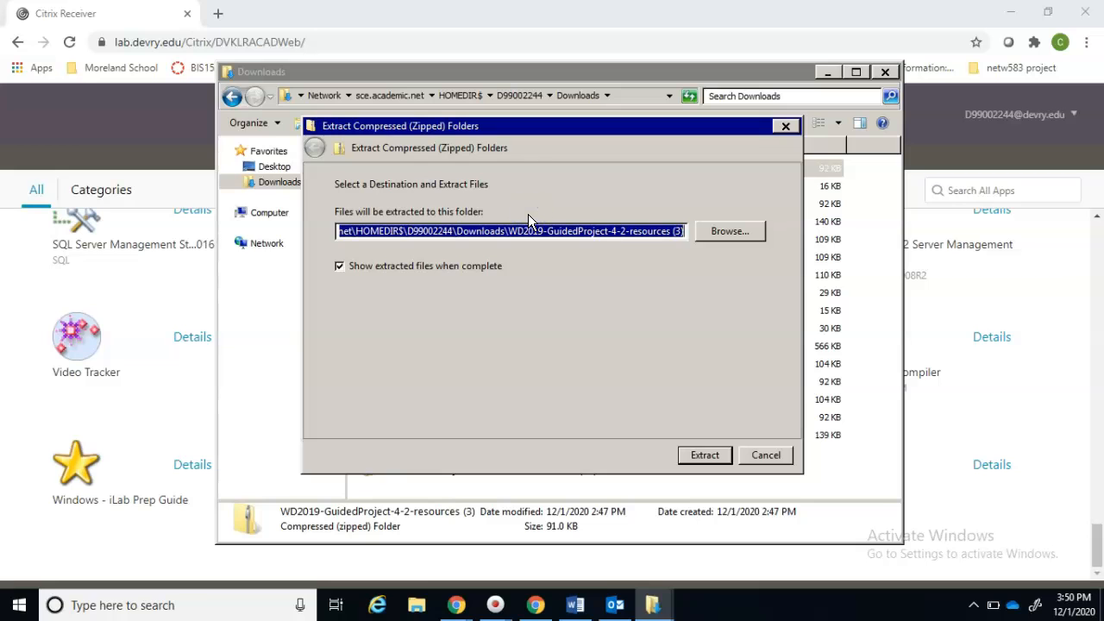
click(704, 456)
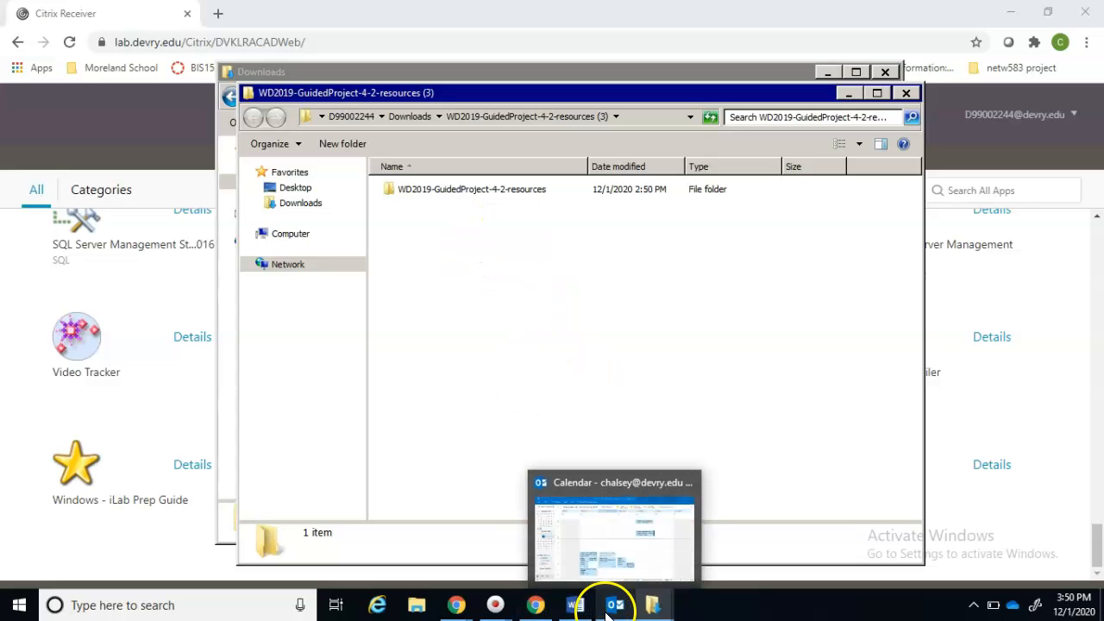
Snap the SIMnet assignment page into a narrow left pane beside the flyer and scroll to the picture steps
click(575, 610)
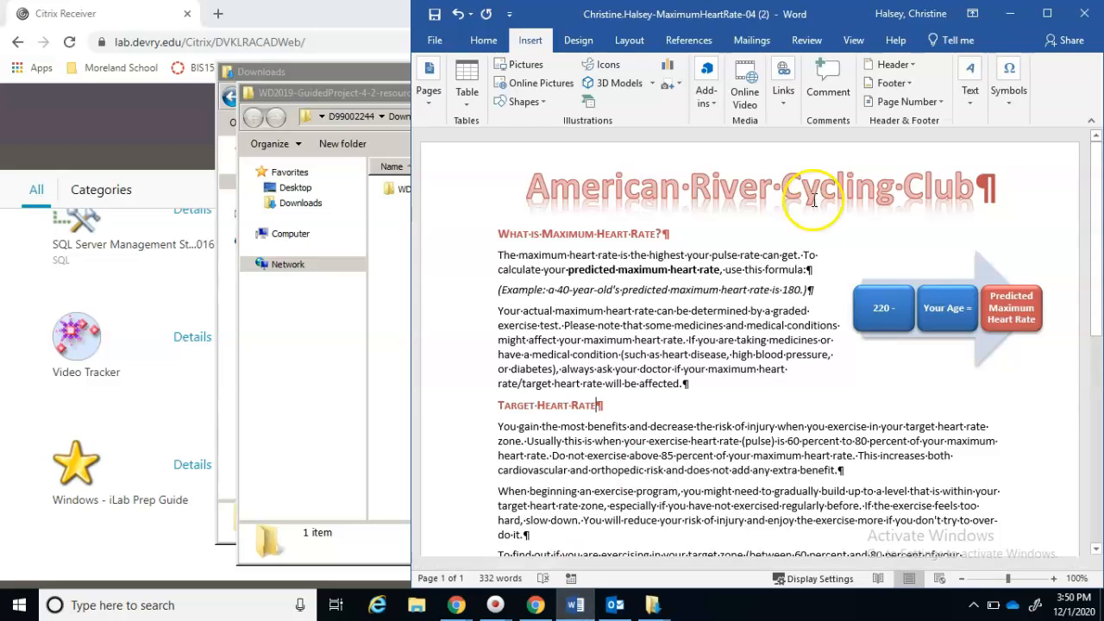
click(539, 607)
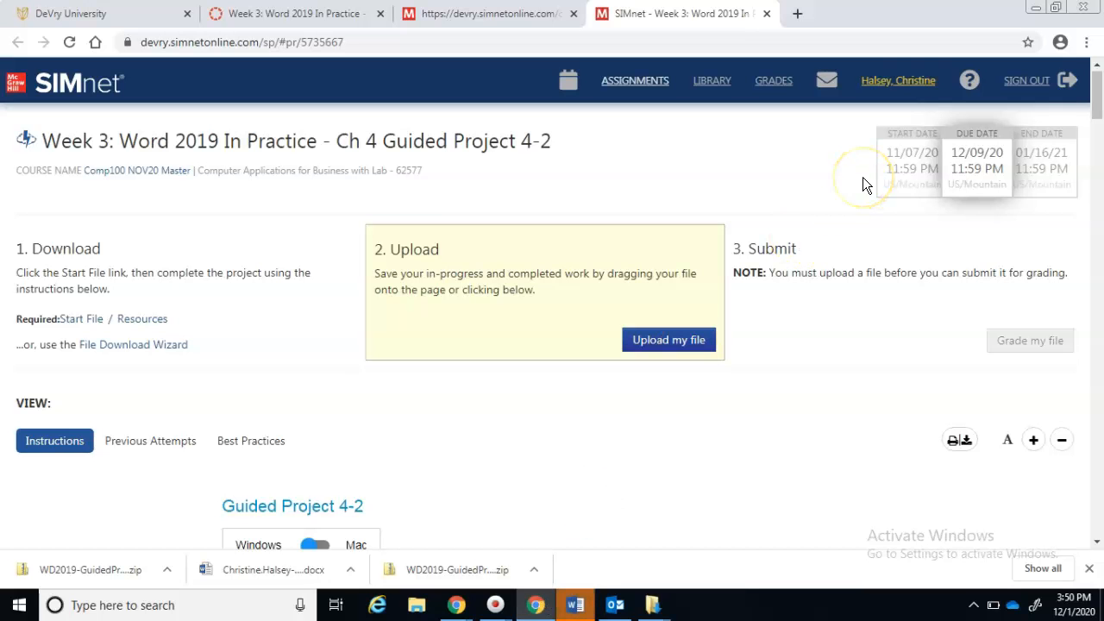
drag(905, 15, 0, 172)
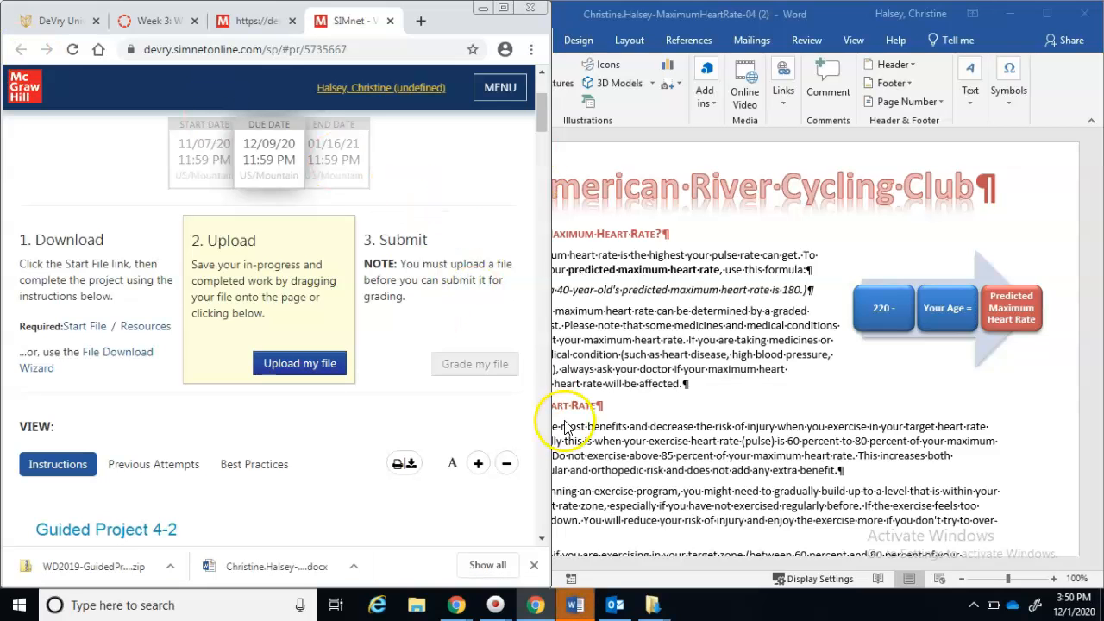
drag(551, 418, 407, 407)
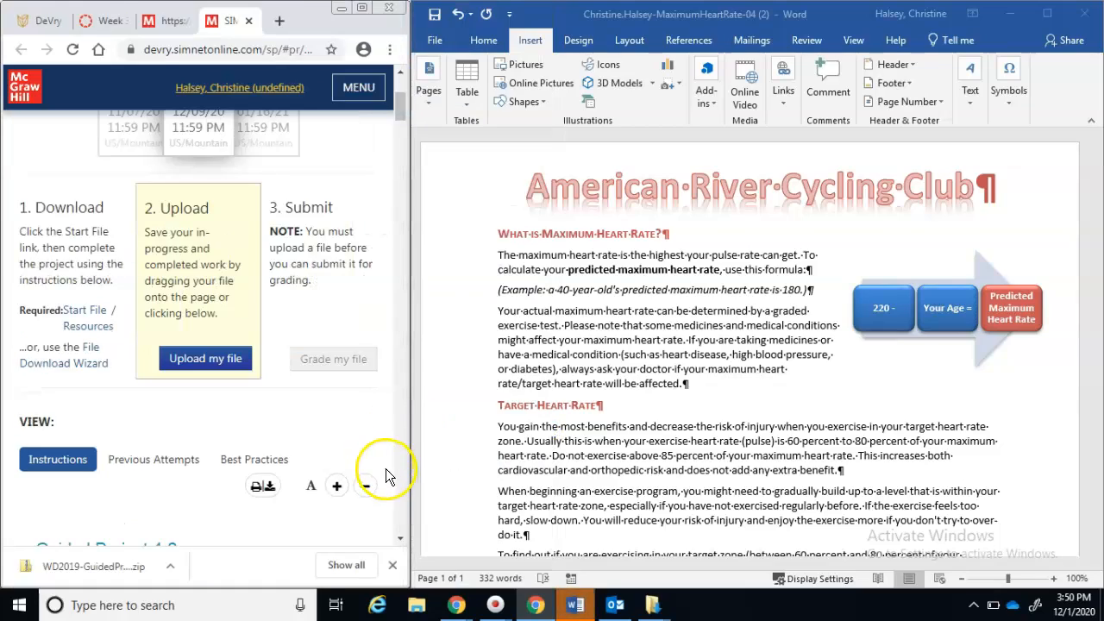
scroll(397, 490, down, 10)
scroll(398, 490, down, 10)
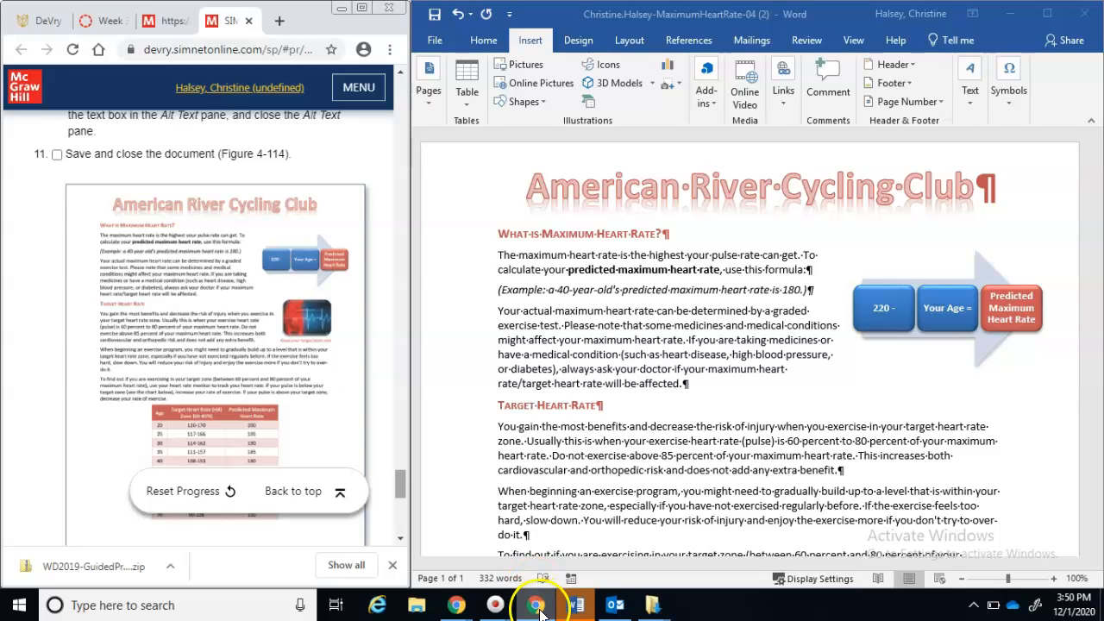
click(17, 606)
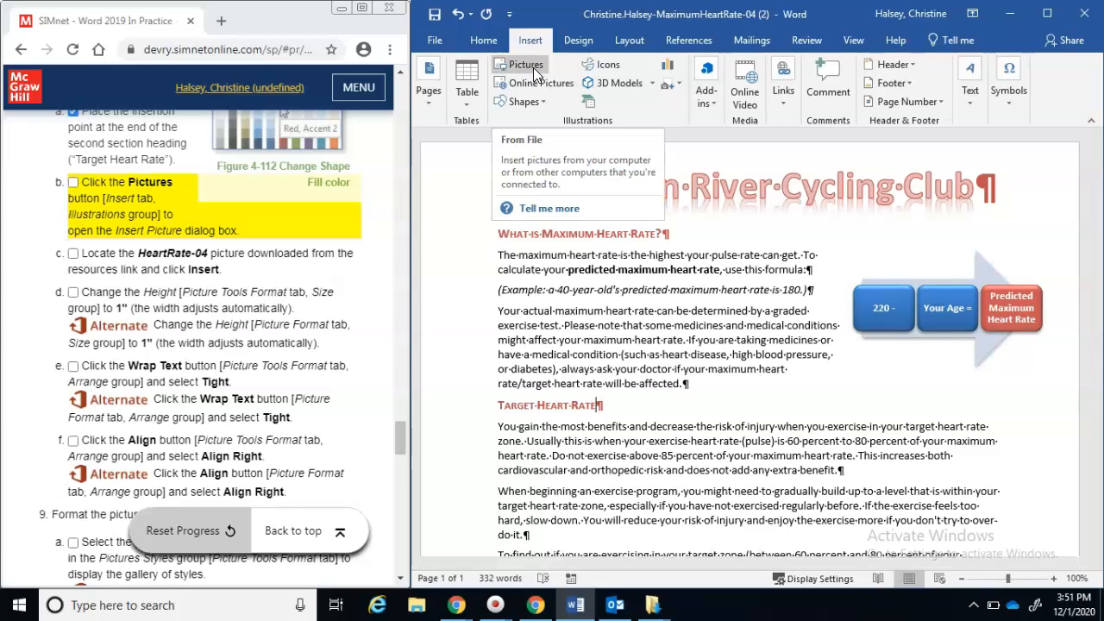
Start Insert Pictures and open the WD2019-GuidedProject-4-2-resources (3) folder and its inner folder
click(533, 67)
click(533, 67)
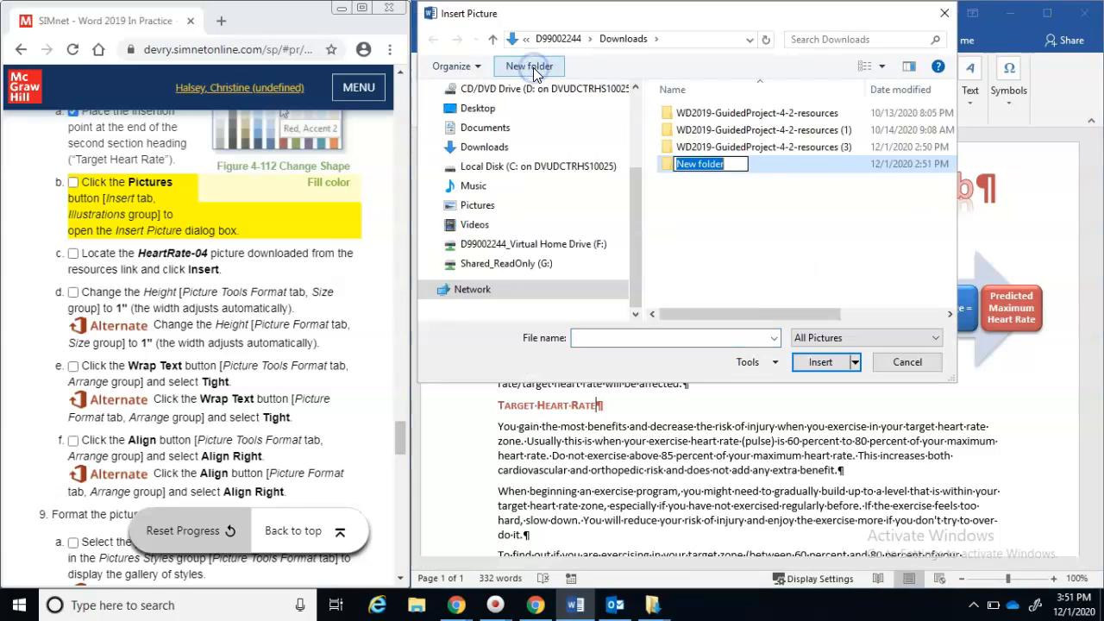
click(726, 223)
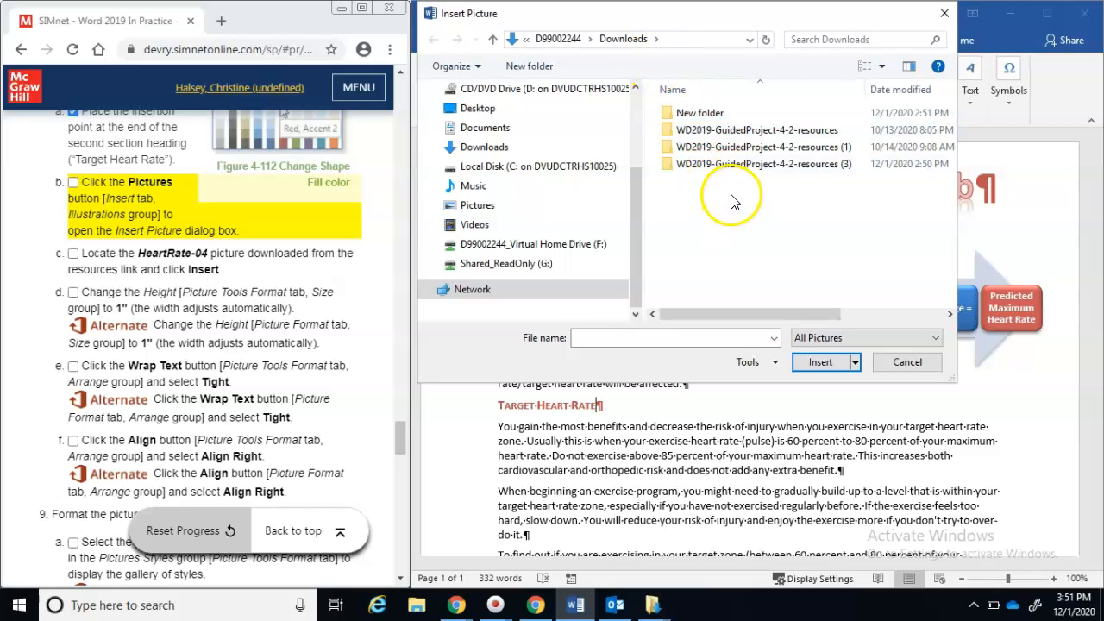
double_click(776, 168)
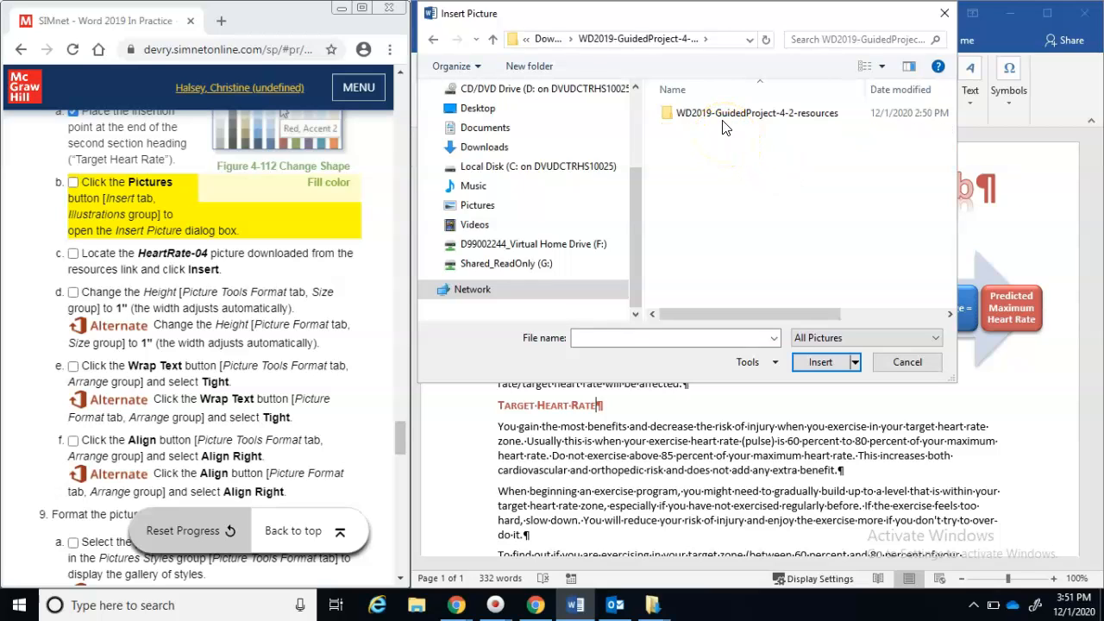
double_click(724, 124)
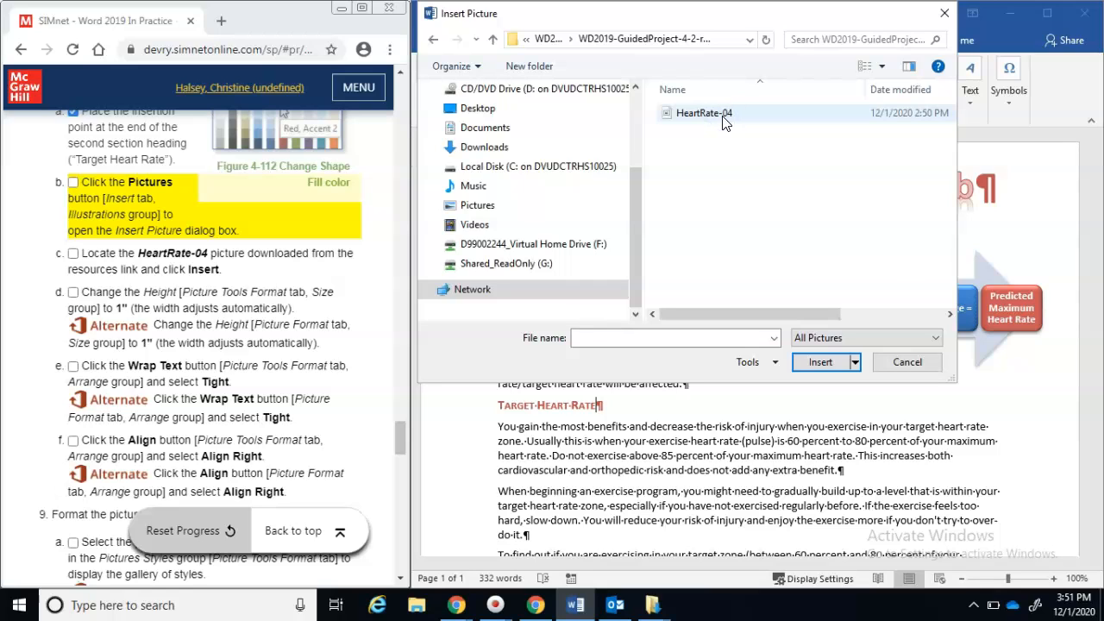
Set the file type filter to All Files and return to the Downloads folder
click(932, 340)
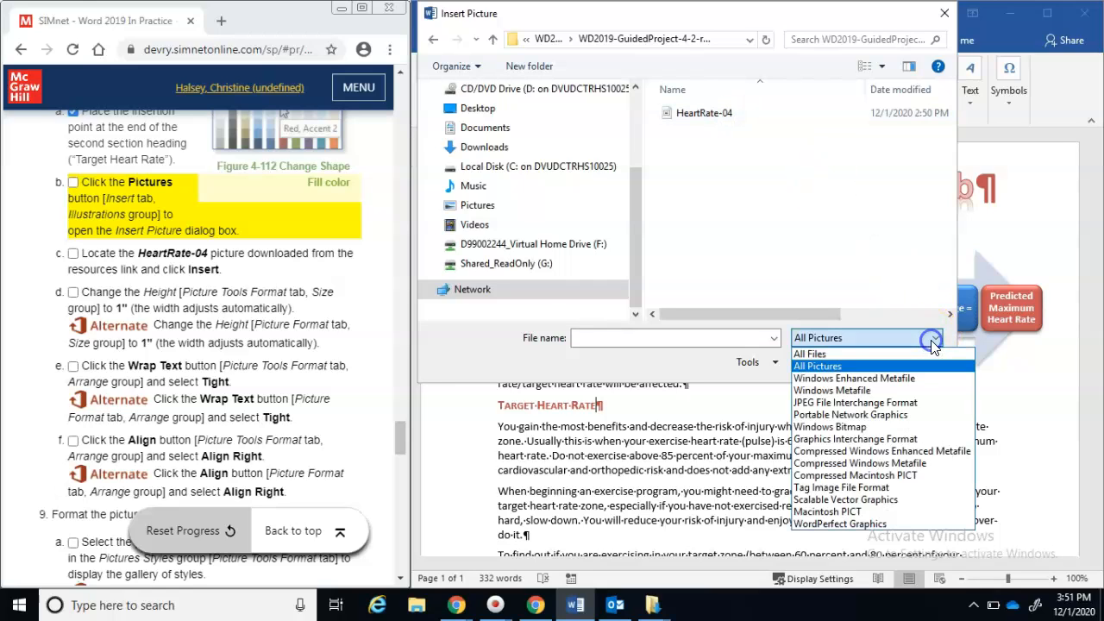
click(889, 355)
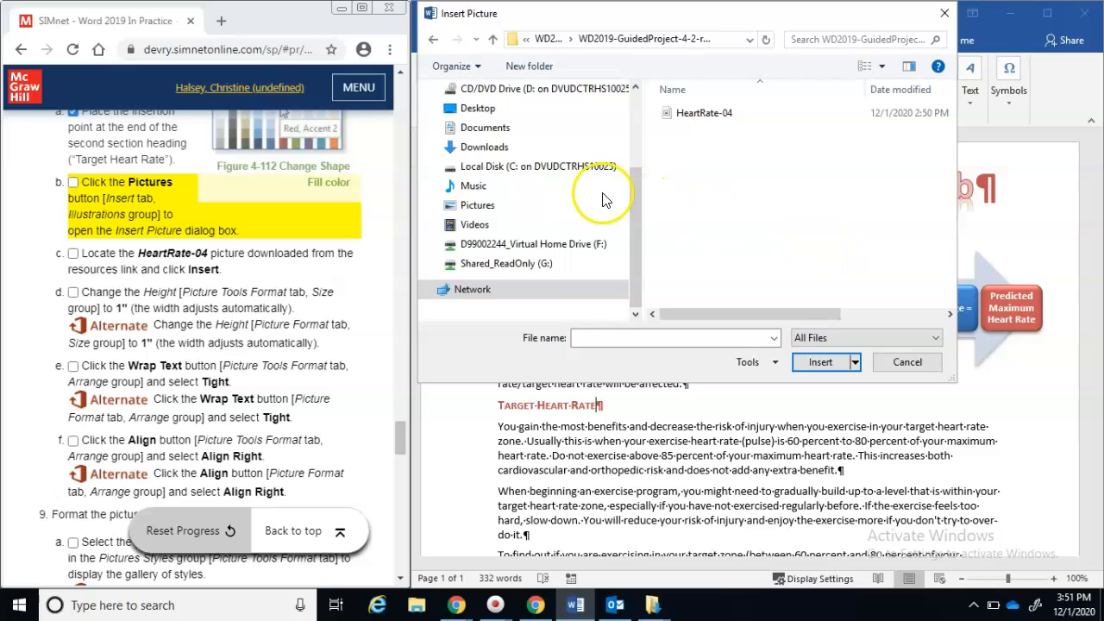
click(522, 147)
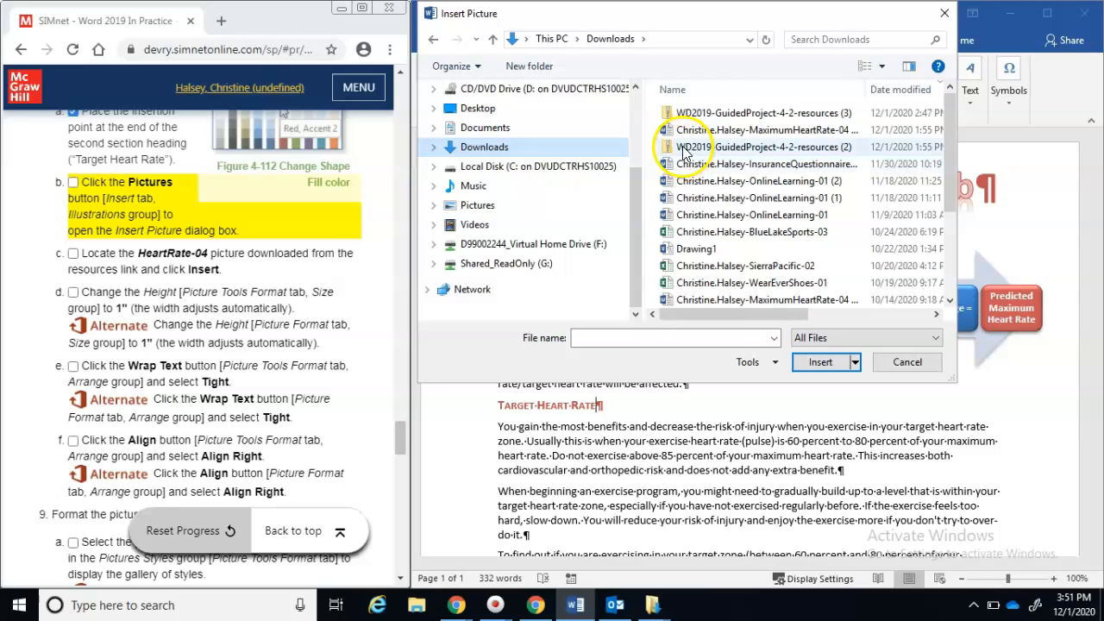
click(683, 148)
Try extracting the resources (2) zip, then sort Downloads by Date modified, newest first
right_click(685, 150)
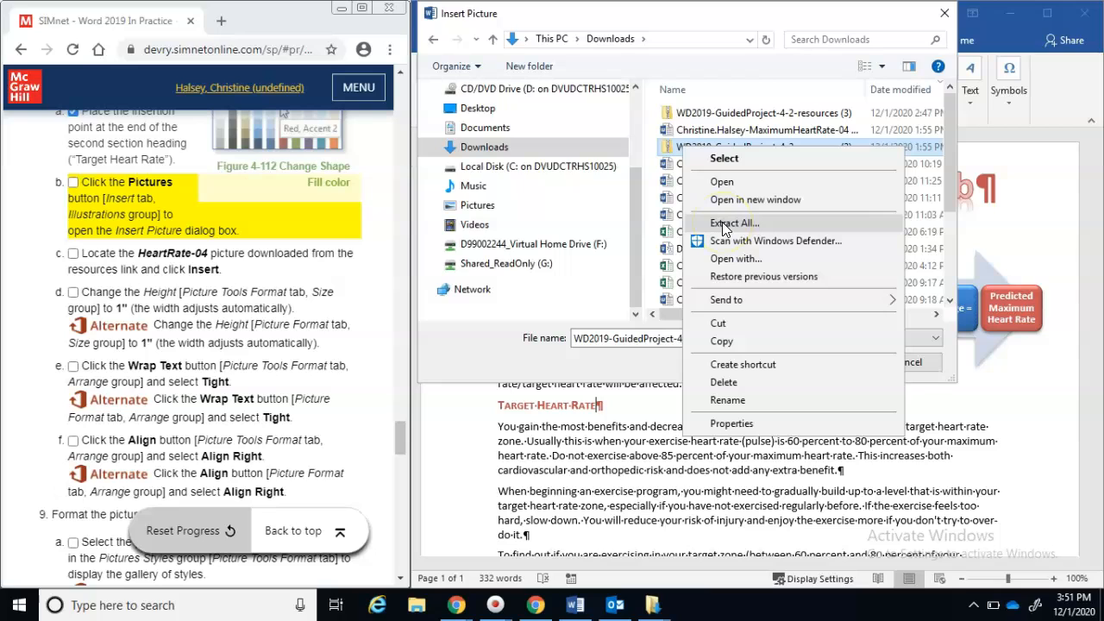
click(774, 226)
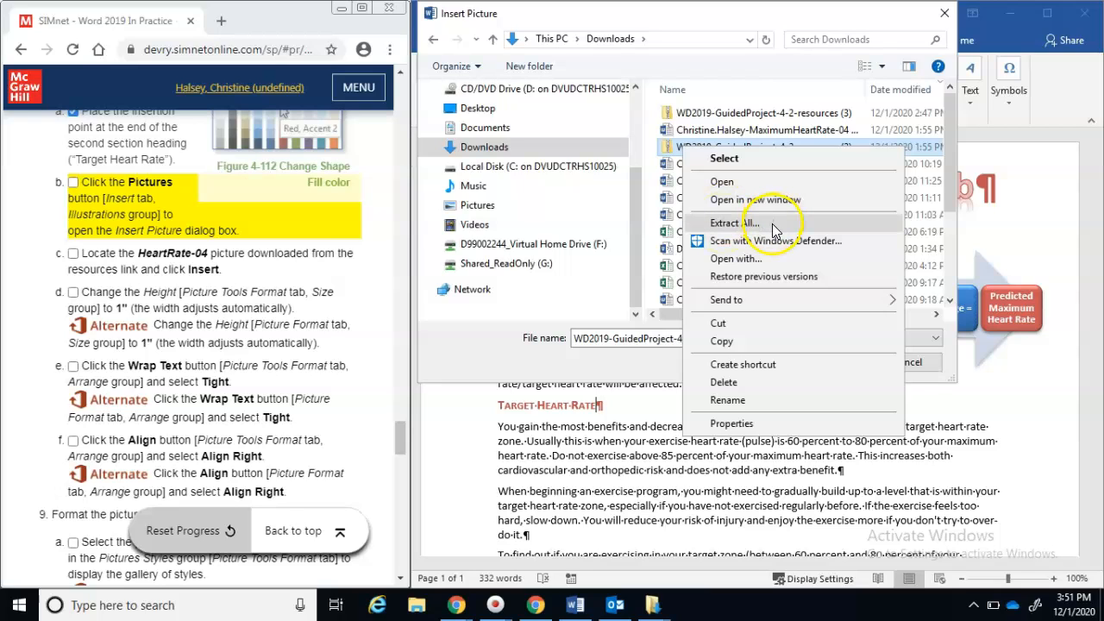
click(806, 89)
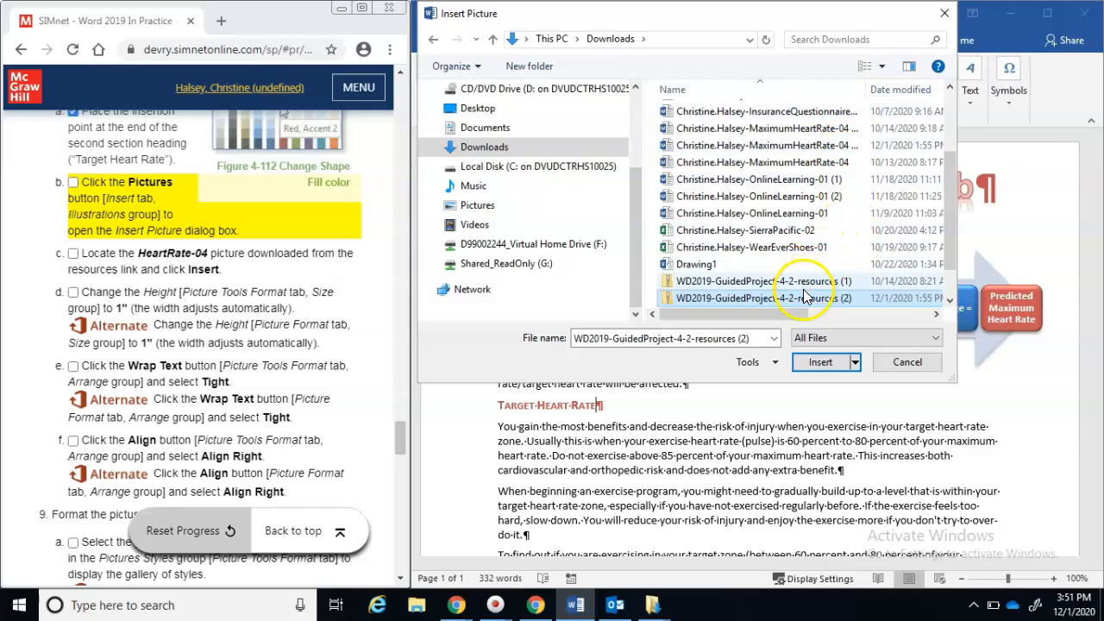
click(885, 90)
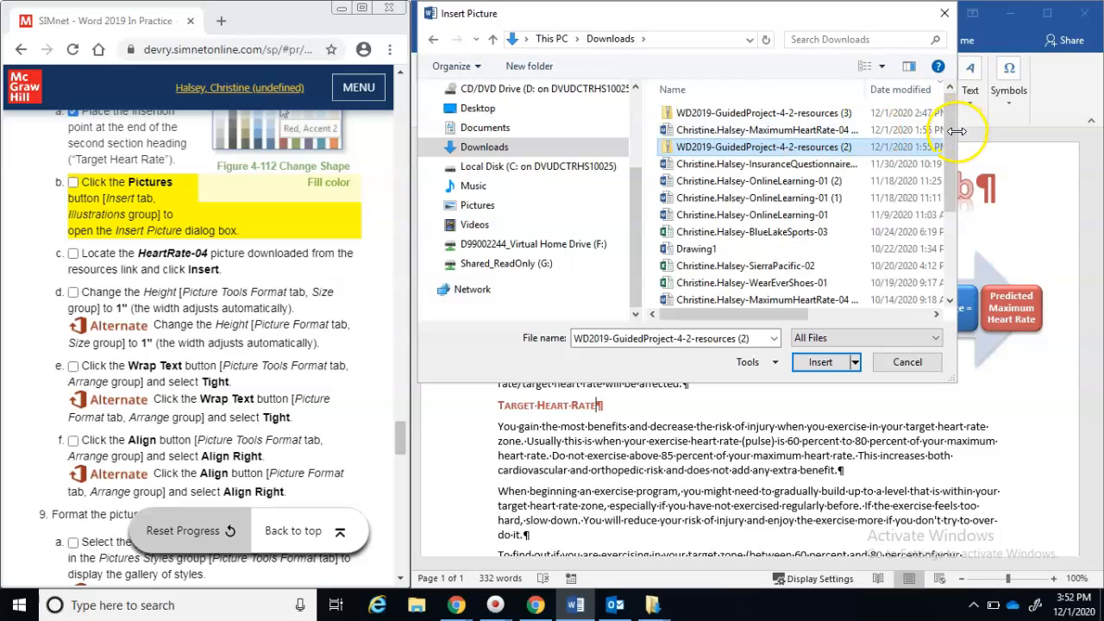
drag(947, 134, 954, 355)
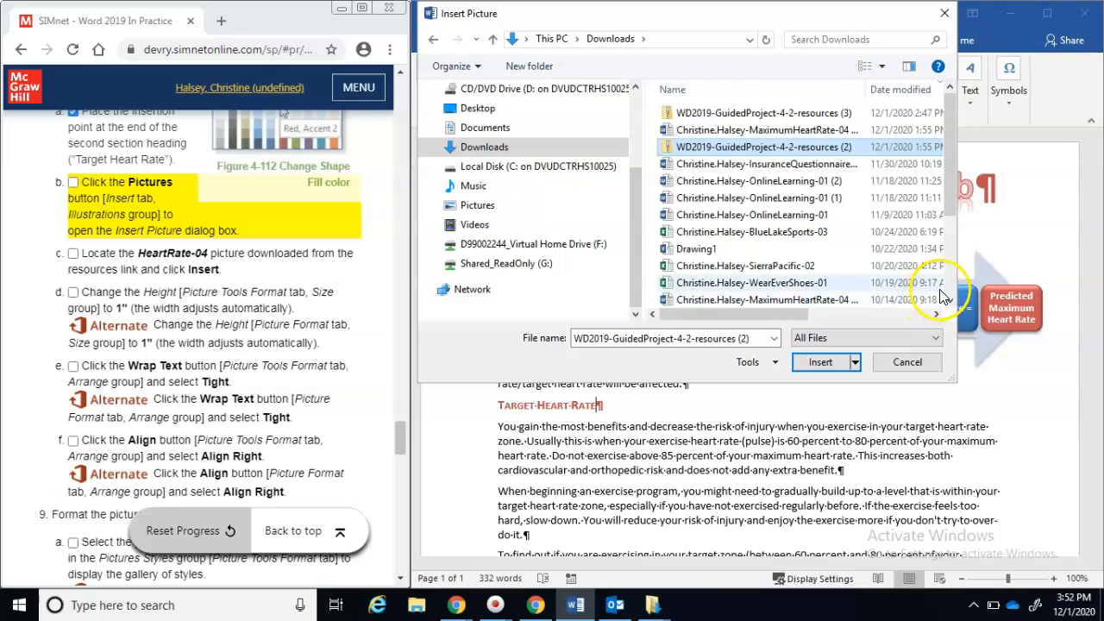
drag(948, 212, 946, 291)
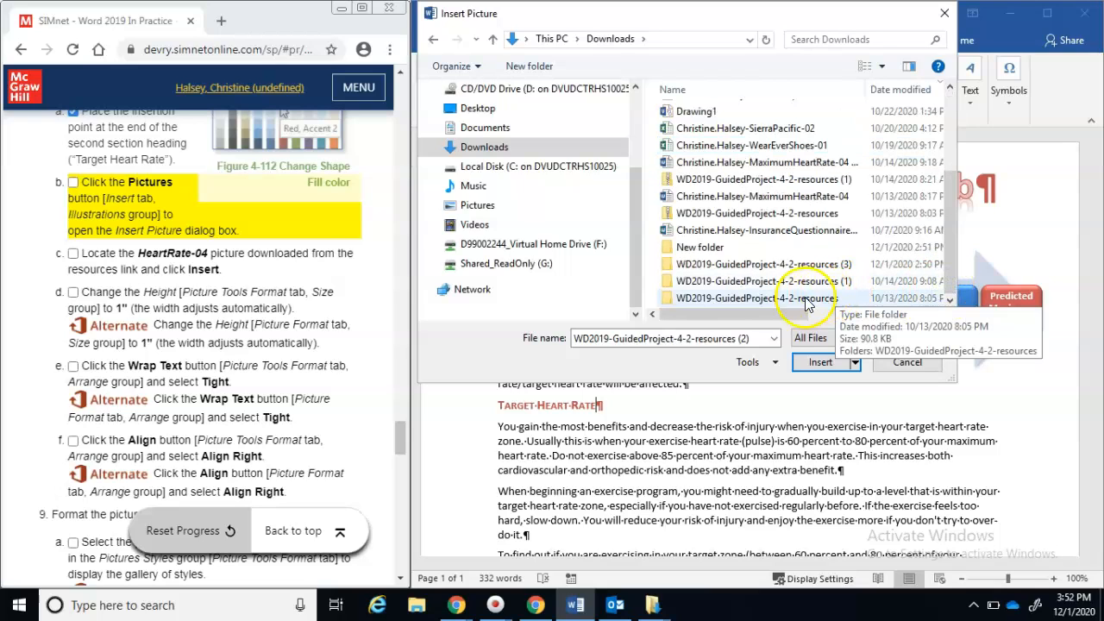
Insert the HeartRate-04 picture from the WD2019-GuidedProject-4-2-resources (3) subfolder
double_click(732, 268)
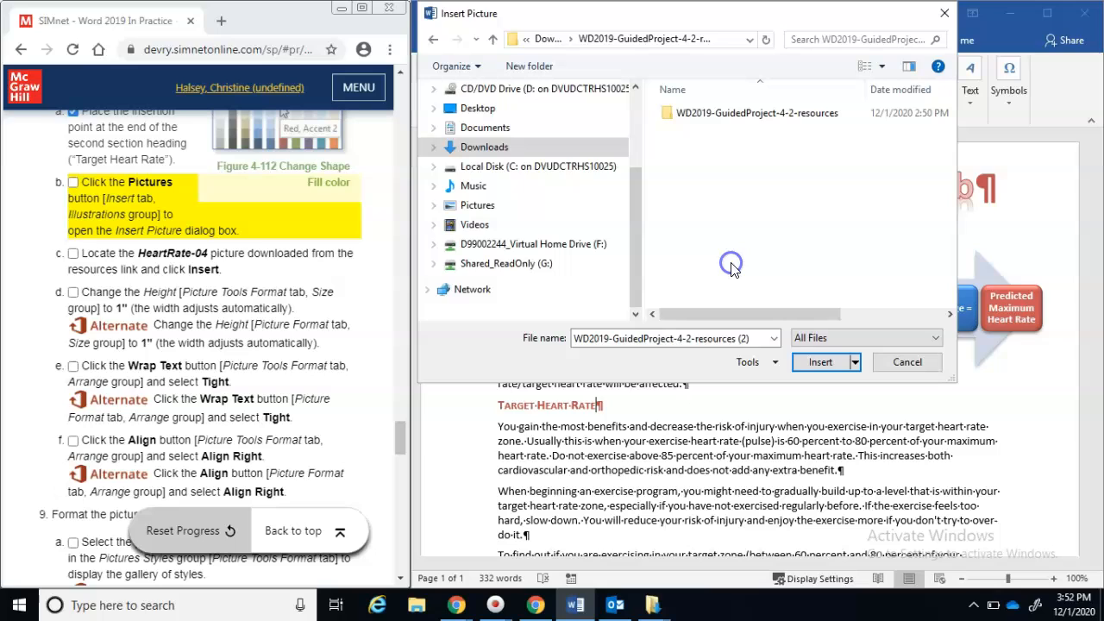
double_click(732, 113)
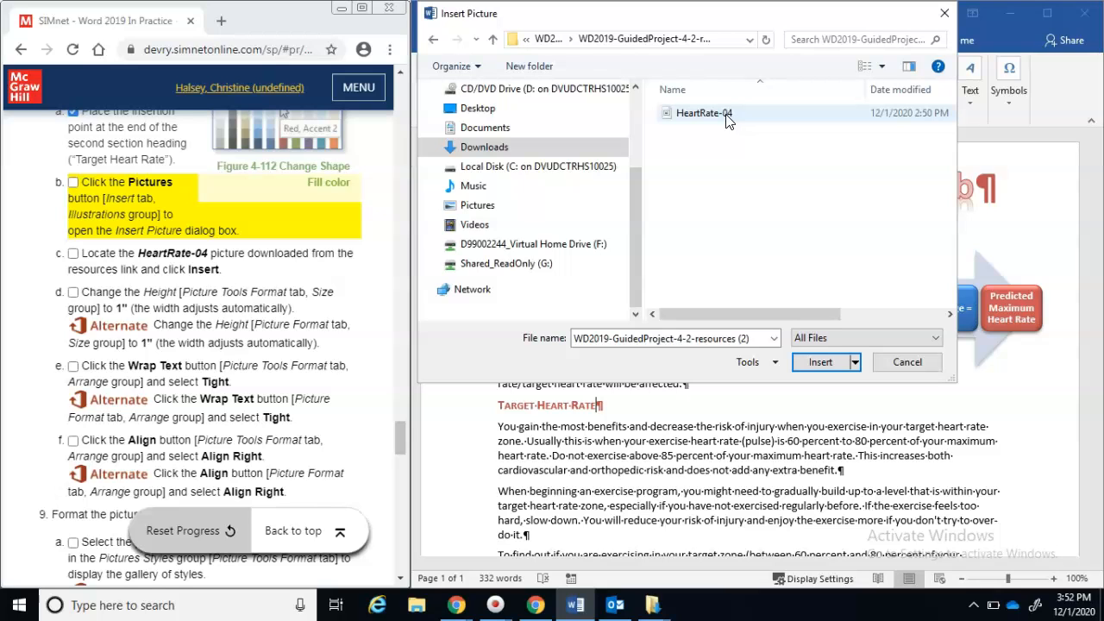
double_click(726, 114)
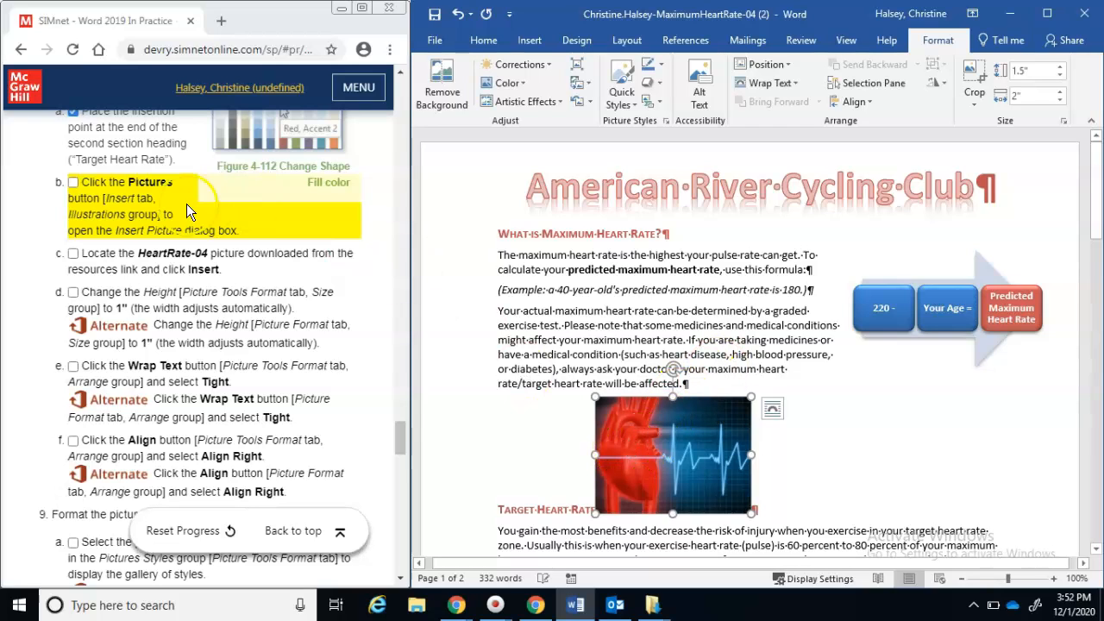
Tick off steps b and c in the SIMnet instructions and return to the Word flyer
click(74, 184)
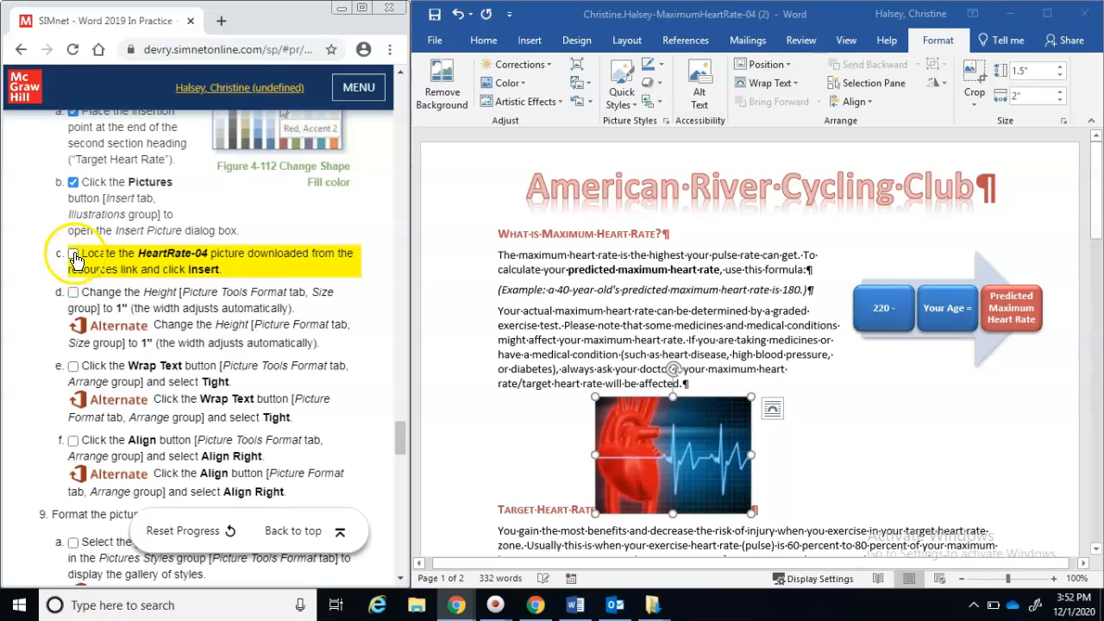
click(74, 254)
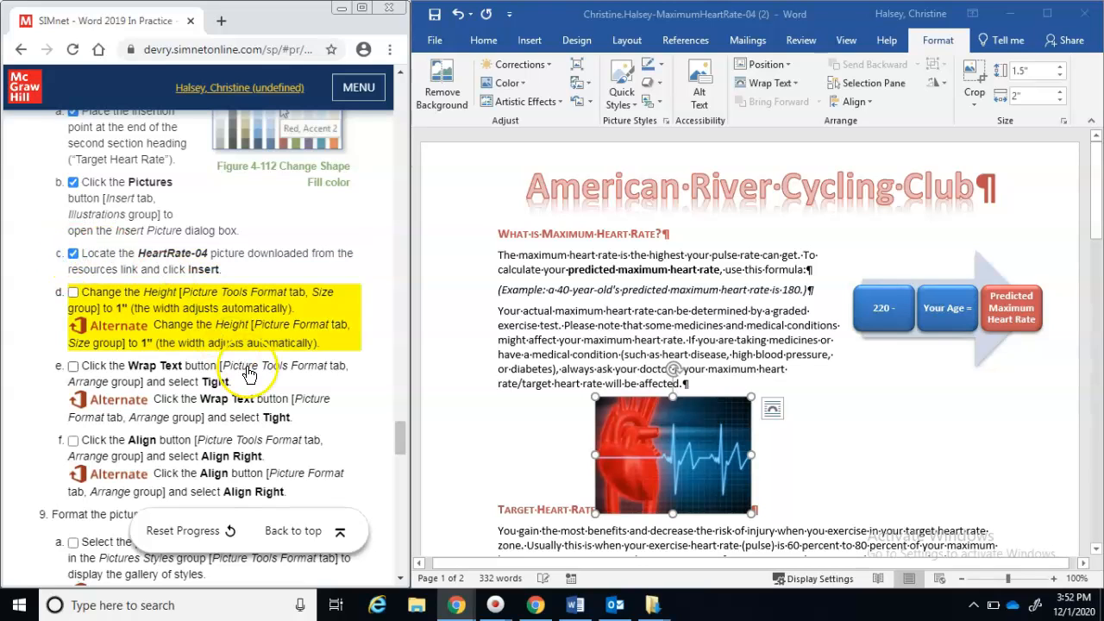
click(696, 454)
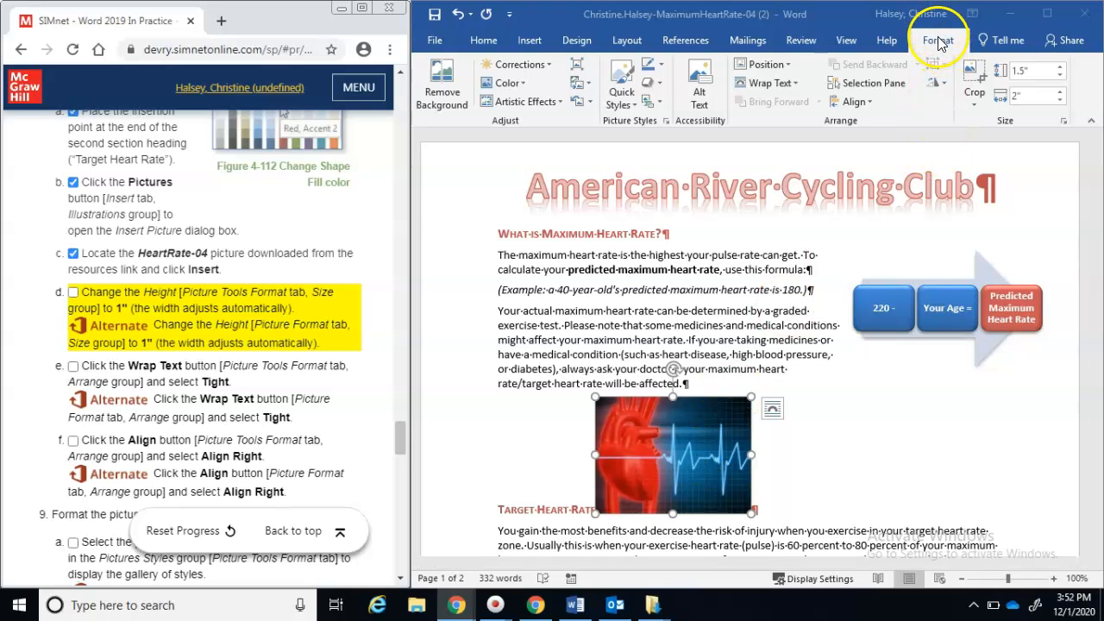